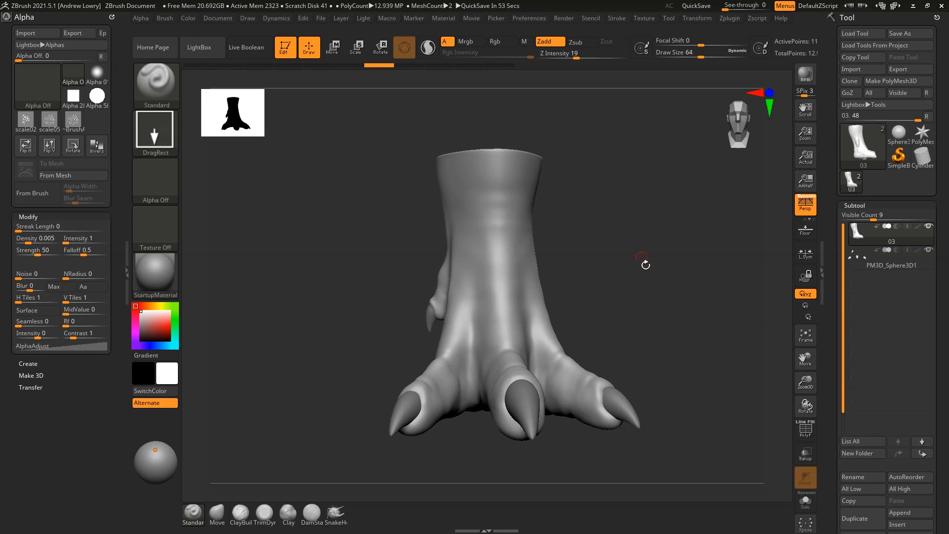
# Orbit the foot through side and three-quarter views back to the front and open the stroke type list
pyautogui.moveTo(672, 322); pyautogui.dragTo(672, 282)
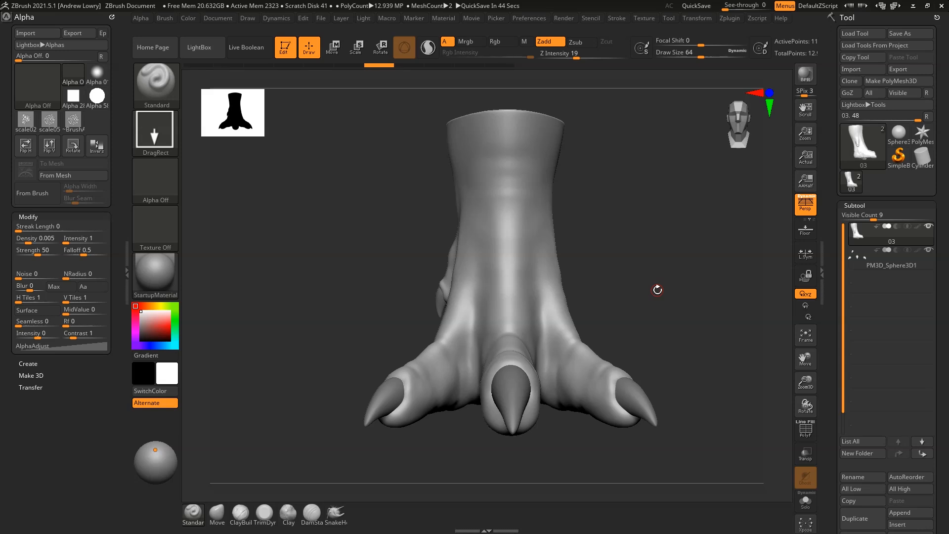
pyautogui.moveTo(627, 269); pyautogui.dragTo(644, 294)
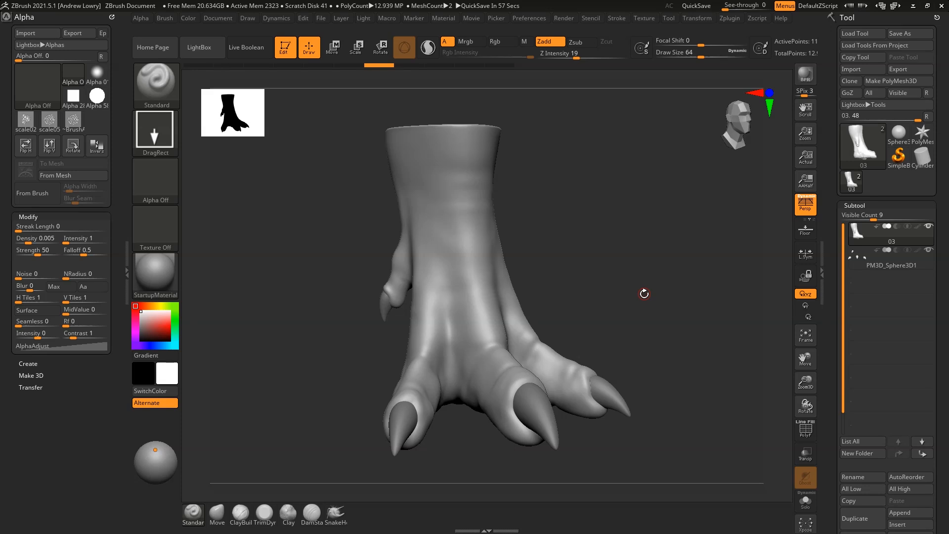
pyautogui.moveTo(644, 294)
pyautogui.mouseDown()
pyautogui.moveTo(625, 263)
pyautogui.moveTo(657, 261)
pyautogui.moveTo(642, 284)
pyautogui.mouseUp()
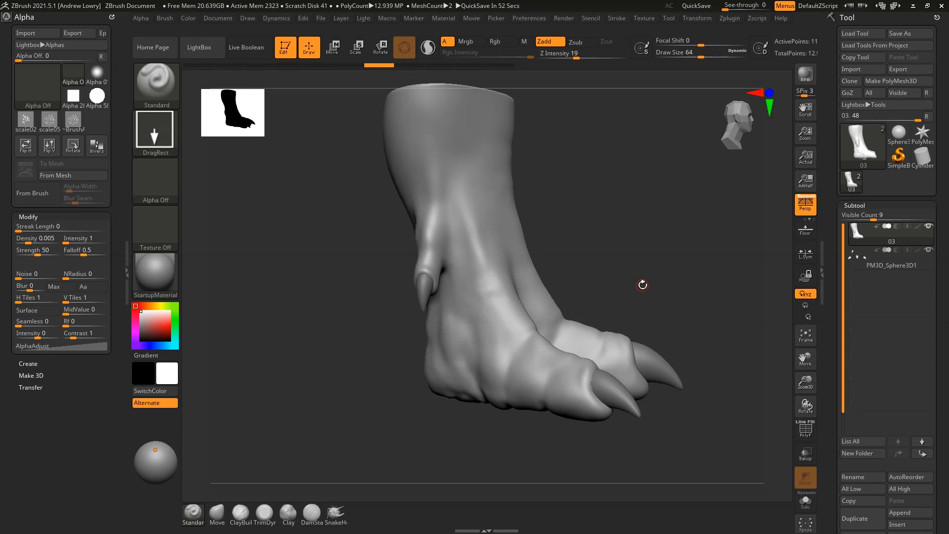
pyautogui.moveTo(647, 233); pyautogui.dragTo(655, 305)
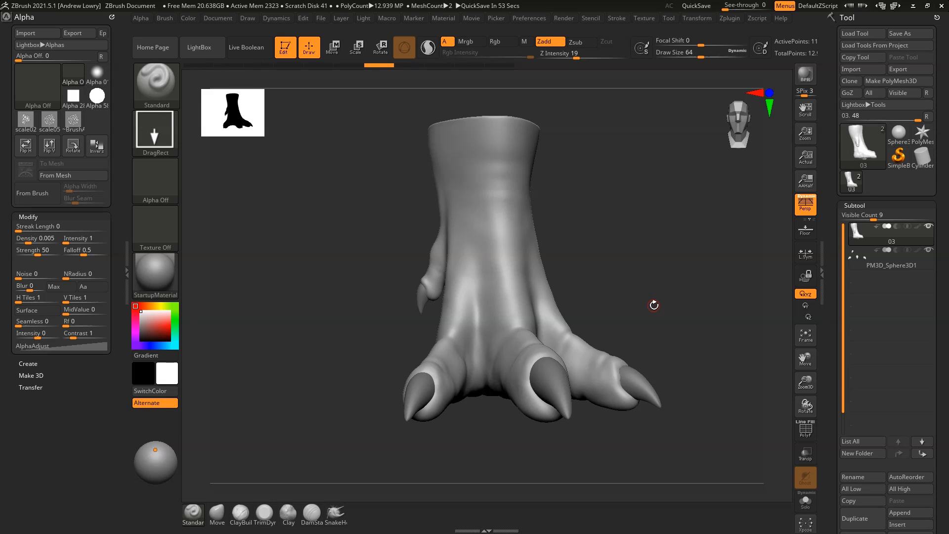
pyautogui.click(164, 134)
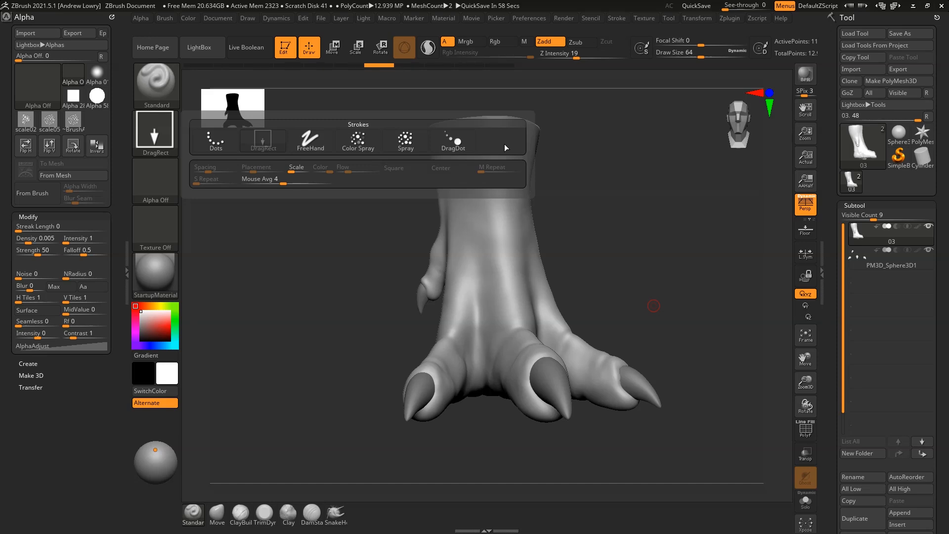
# Keep the DragRect stroke, then go to the Alpha palette and start an alpha import
pyautogui.click(266, 141)
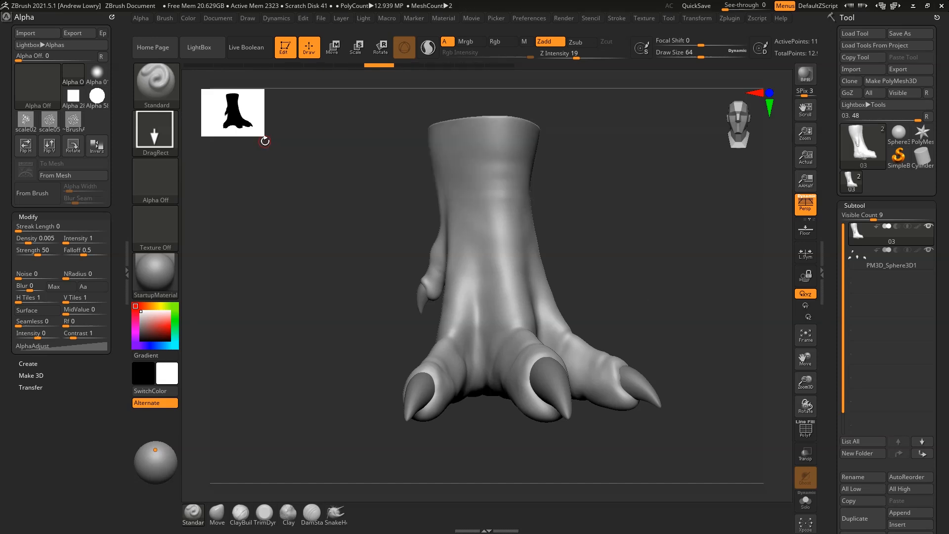
pyautogui.click(166, 191)
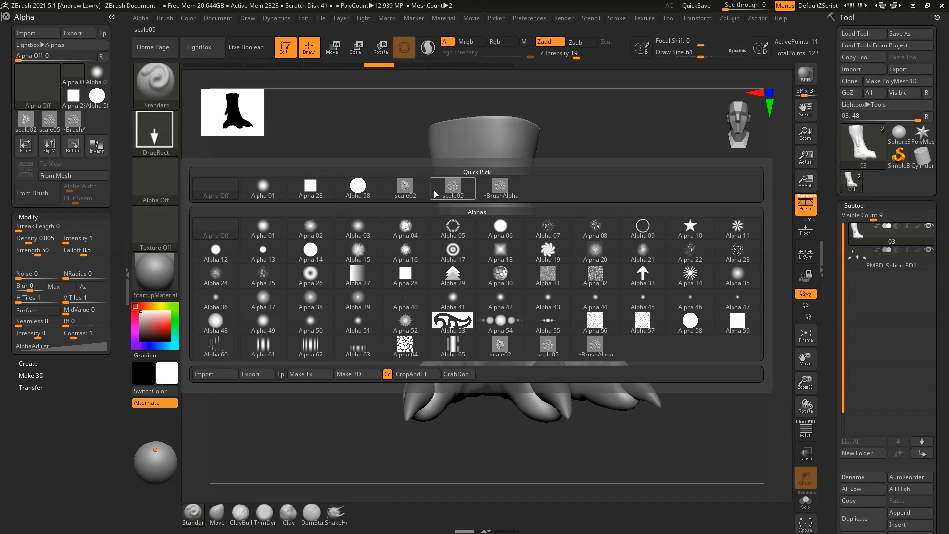
pyautogui.moveTo(386, 189)
pyautogui.moveTo(438, 188)
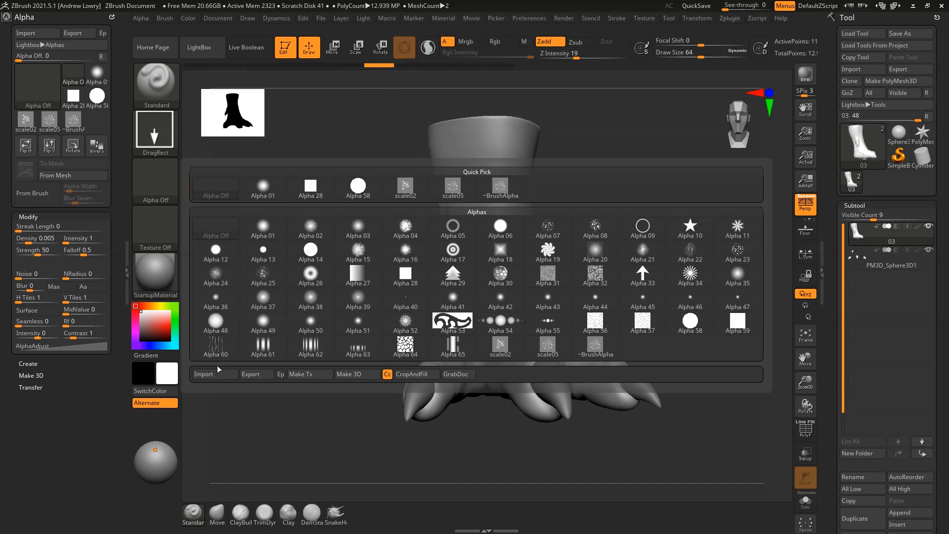
pyautogui.click(217, 370)
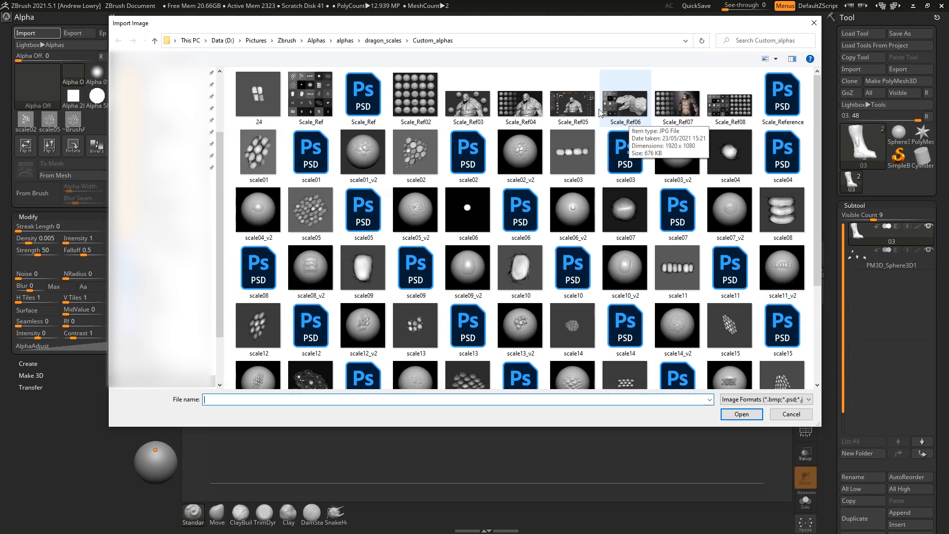
# Pick scale08 in the Custom_alphas folder and load it as the brush alpha
pyautogui.scroll(-3, 574, 141)
pyautogui.scroll(3, 574, 142)
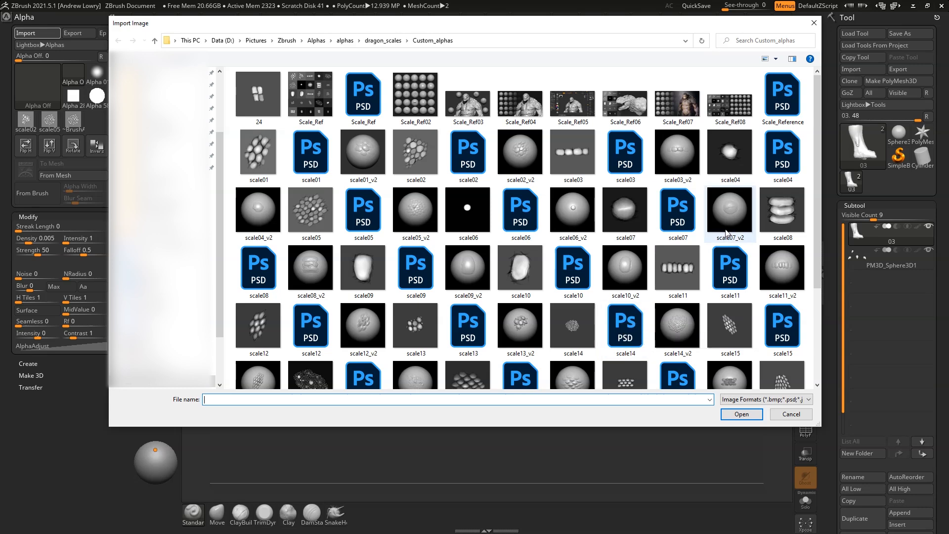
pyautogui.click(782, 200)
pyautogui.click(751, 416)
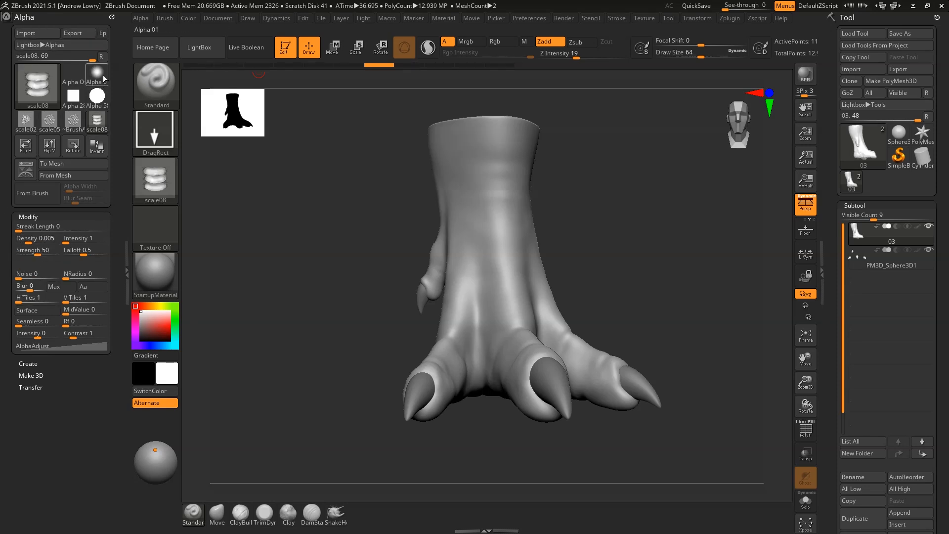
# Turn on Surface with MidValue 35 for the scale08 alpha and rotate the foot to a straight front view
pyautogui.moveTo(103, 75)
pyautogui.click(25, 310)
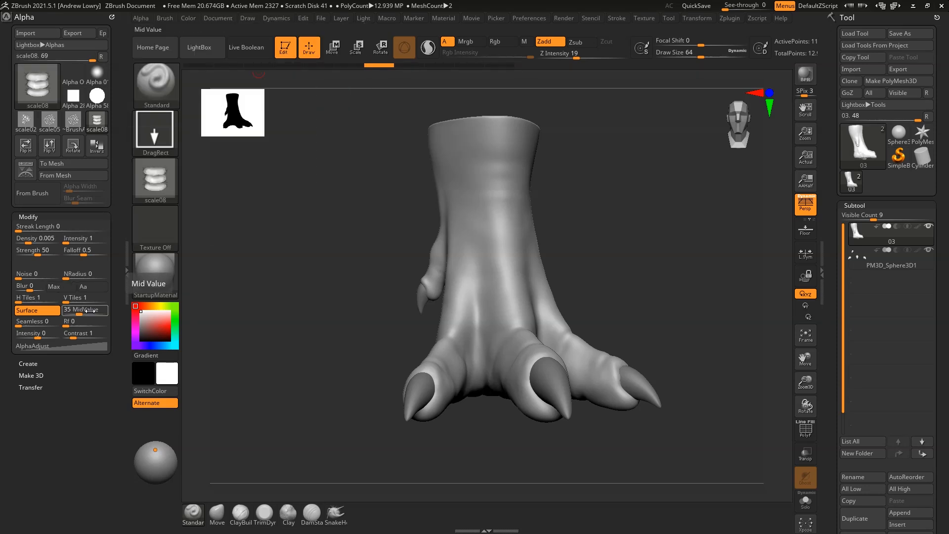
pyautogui.moveTo(46, 118)
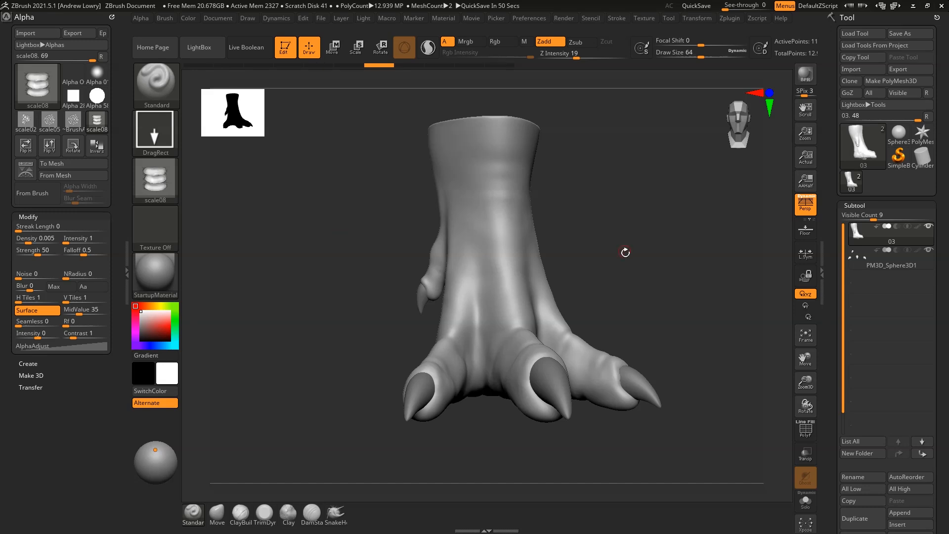
pyautogui.moveTo(650, 265)
pyautogui.mouseDown()
pyautogui.moveTo(650, 290)
pyautogui.moveTo(653, 259)
pyautogui.moveTo(655, 284)
pyautogui.moveTo(647, 263)
pyautogui.mouseUp()
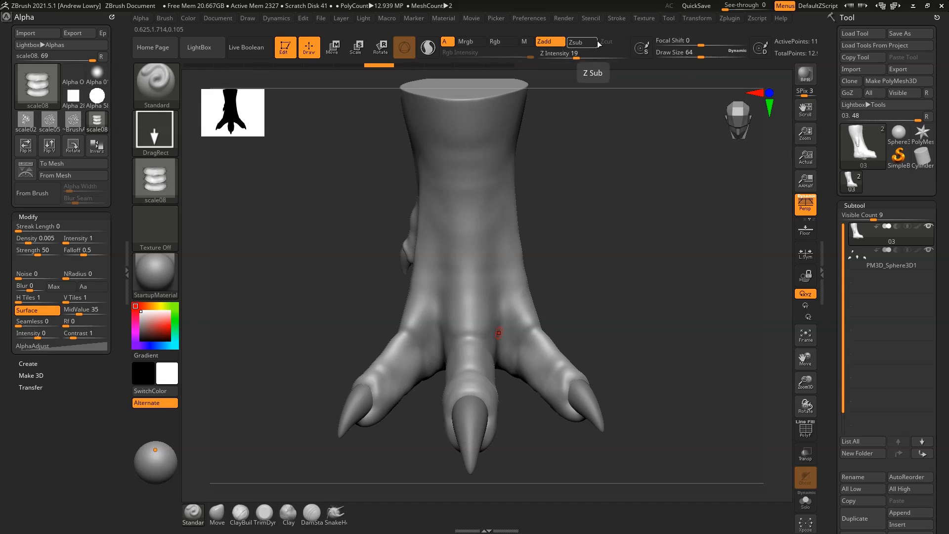
# Test a scale stamp on the leg, undo it, and raise Z Intensity to 26
pyautogui.click(581, 57)
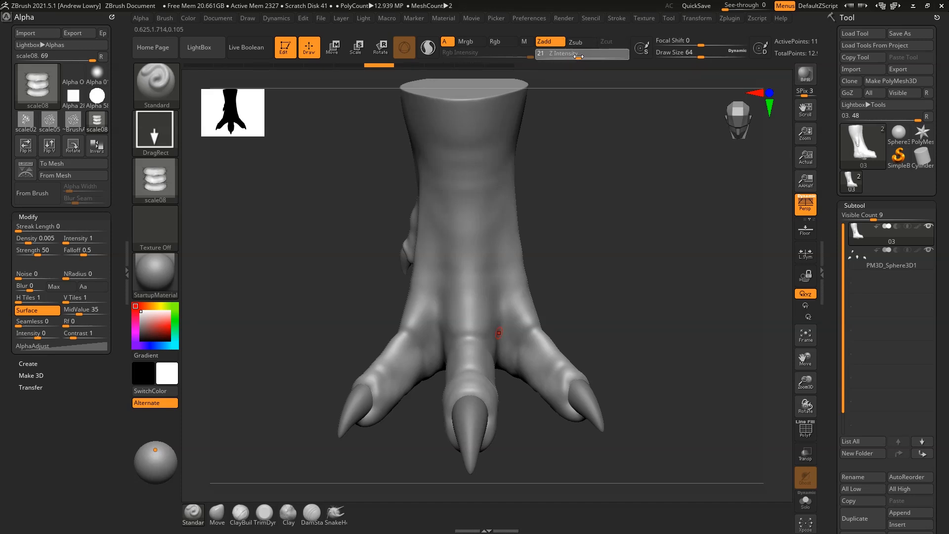
pyautogui.moveTo(587, 241); pyautogui.dragTo(589, 264)
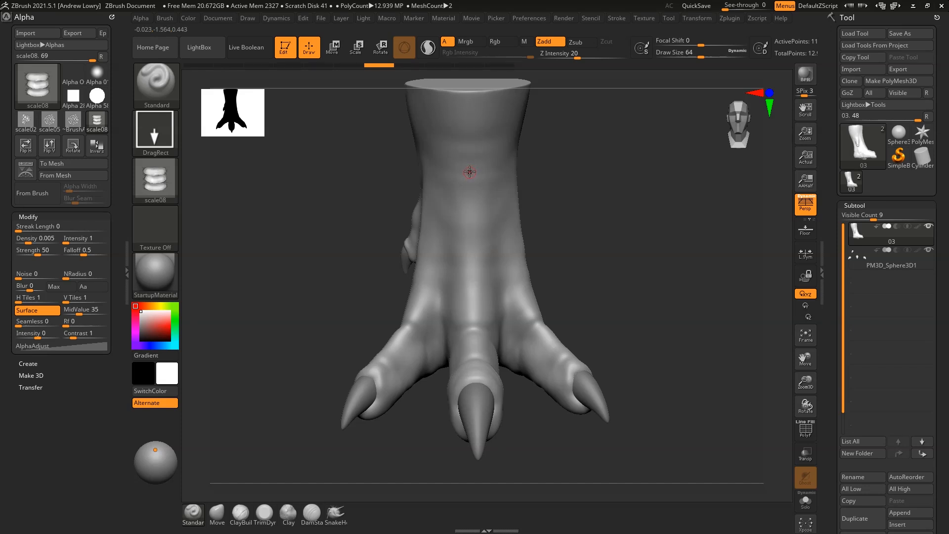
pyautogui.moveTo(471, 167); pyautogui.dragTo(468, 100)
pyautogui.moveTo(656, 191)
pyautogui.mouseDown()
pyautogui.moveTo(625, 195)
pyautogui.moveTo(643, 194)
pyautogui.mouseUp()
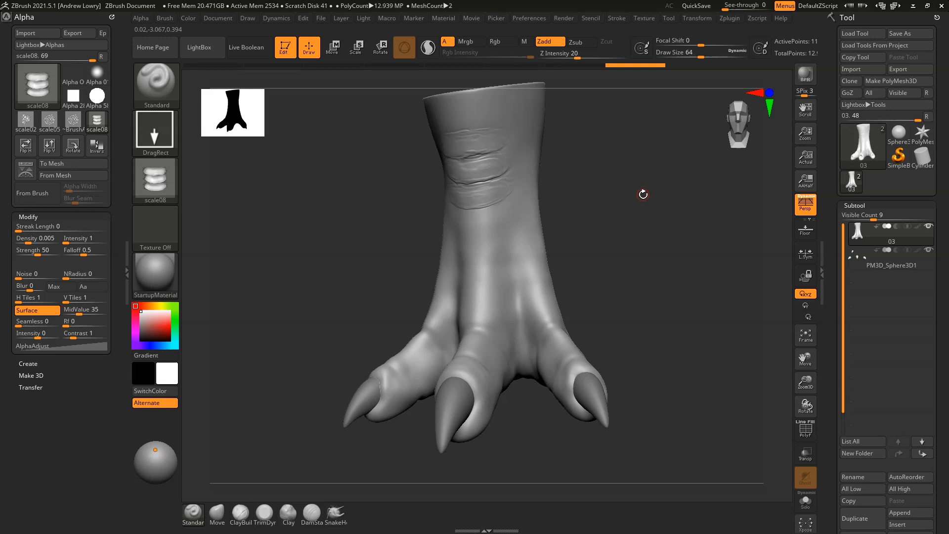
pyautogui.hotkey('ctrl', 'z')
pyautogui.click(580, 53)
pyautogui.moveTo(580, 53); pyautogui.dragTo(585, 53)
# Try stacked wrinkle bands on the upper and lower shin, undoing each attempt
pyautogui.moveTo(607, 162); pyautogui.dragTo(615, 167)
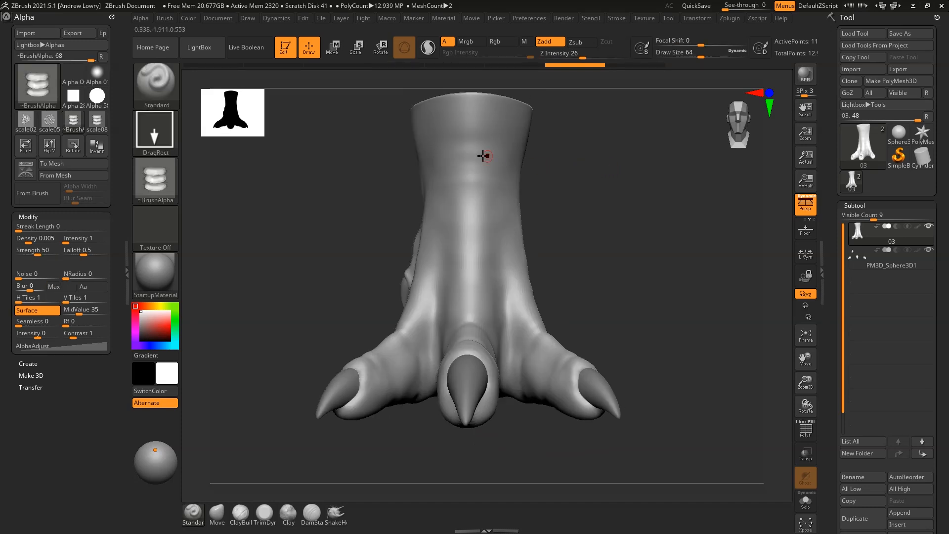
pyautogui.moveTo(470, 163); pyautogui.dragTo(470, 105)
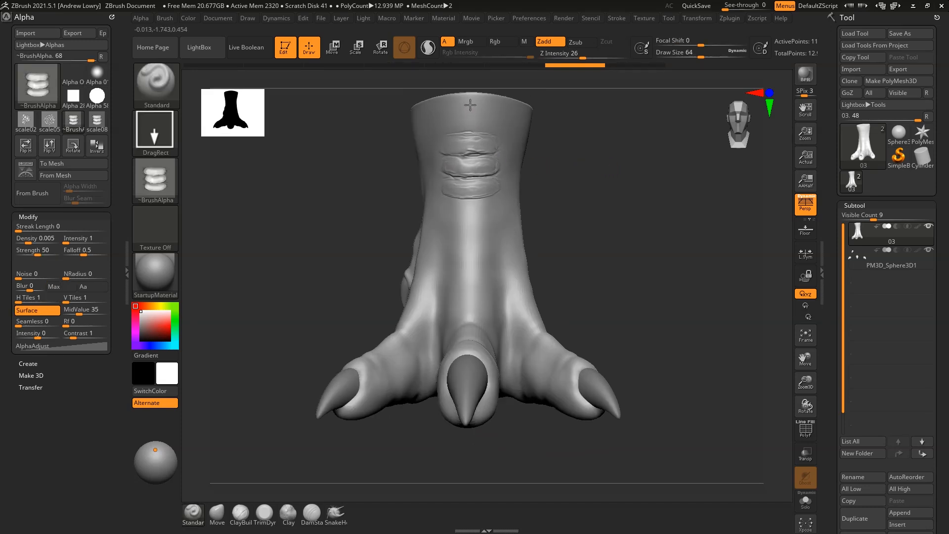
pyautogui.moveTo(468, 230); pyautogui.dragTo(467, 171)
pyautogui.moveTo(551, 170); pyautogui.dragTo(572, 214)
pyautogui.press('ctrl')
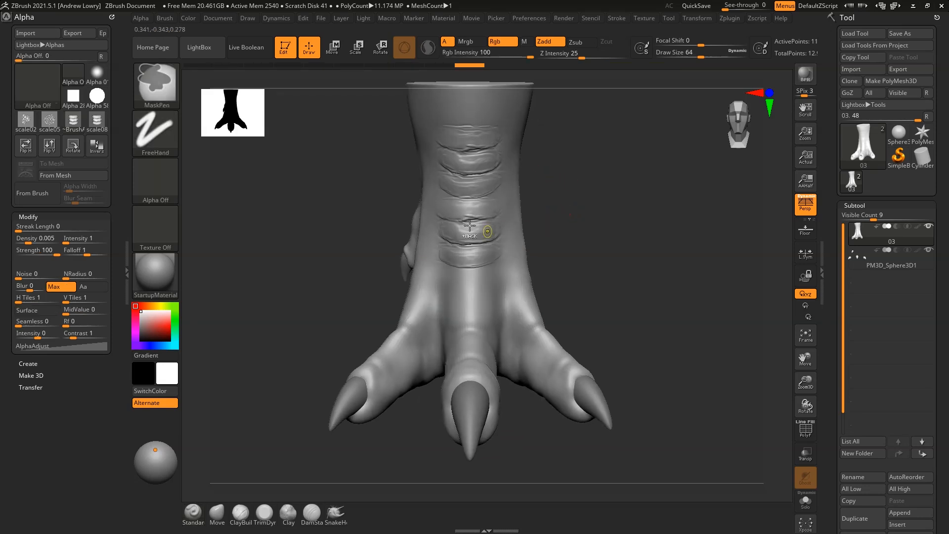
pyautogui.hotkey('ctrl', 'z')
pyautogui.moveTo(468, 228); pyautogui.dragTo(470, 176)
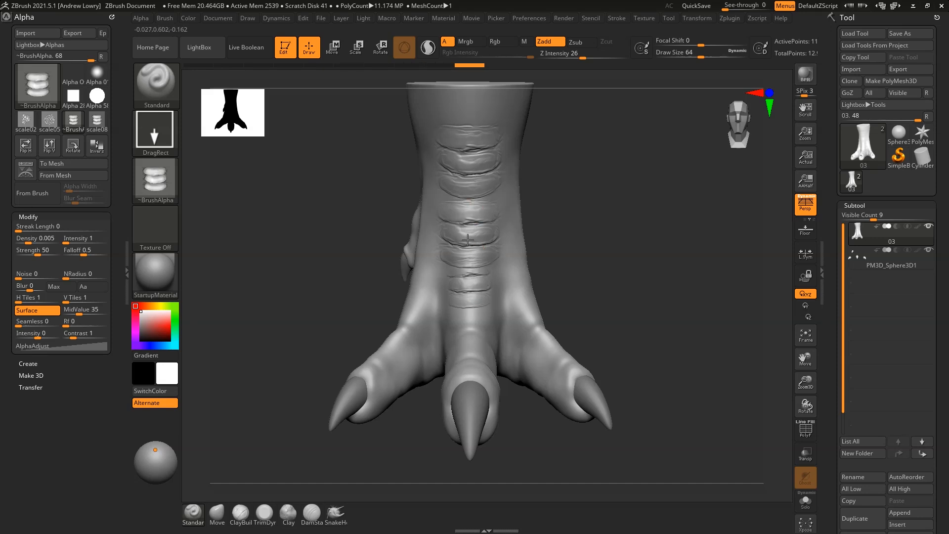
pyautogui.press('ctrl')
pyautogui.hotkey('ctrl', 'z')
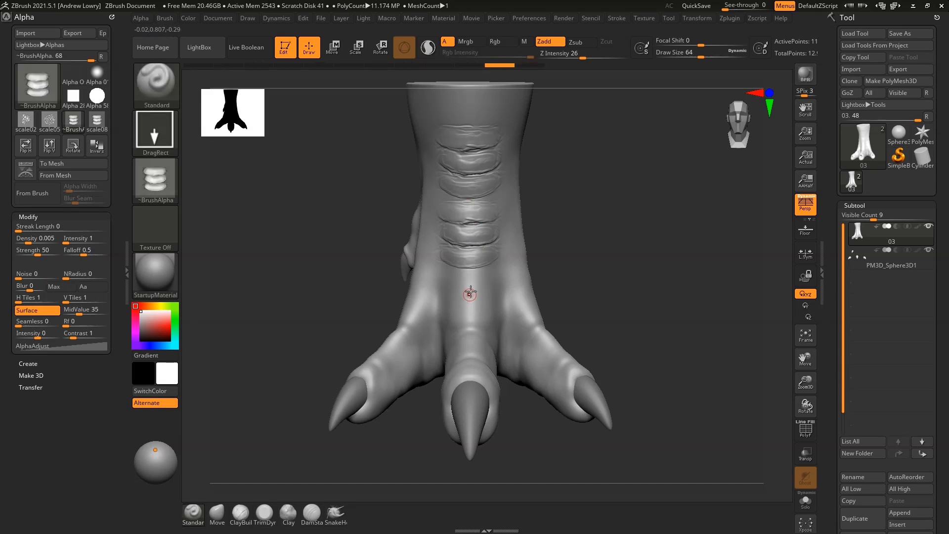
pyautogui.moveTo(600, 195); pyautogui.dragTo(514, 176)
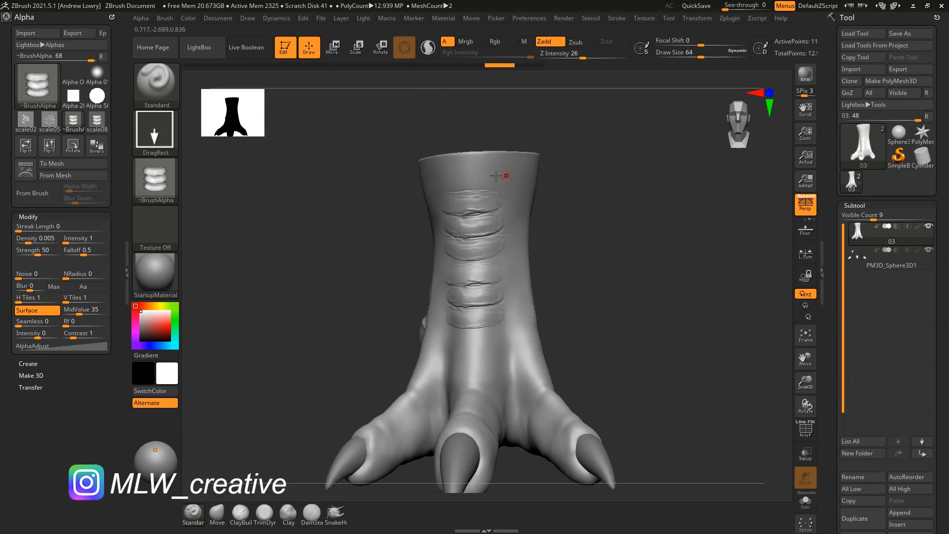
pyautogui.moveTo(481, 206)
pyautogui.mouseDown()
pyautogui.moveTo(627, 212)
pyautogui.moveTo(616, 237)
pyautogui.moveTo(622, 231)
pyautogui.moveTo(568, 238)
pyautogui.mouseUp()
pyautogui.press('ctrl')
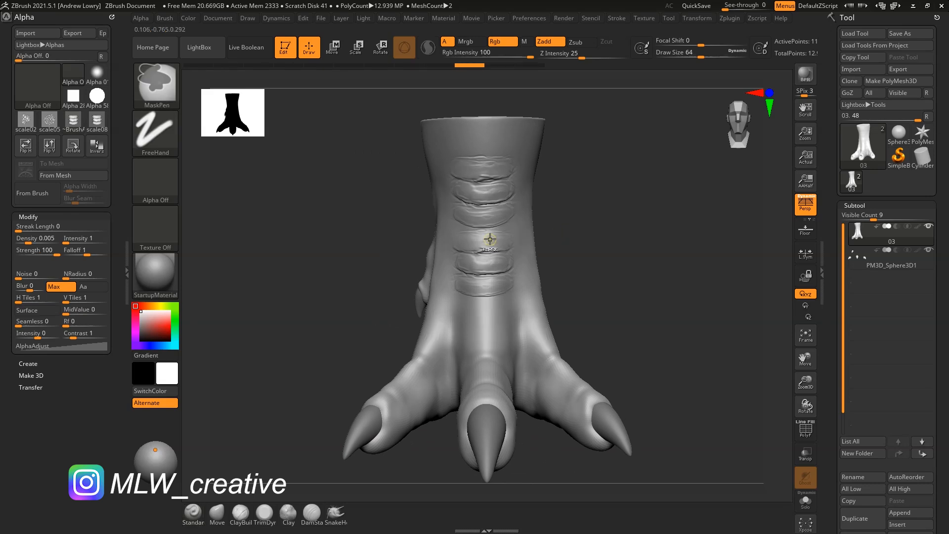
pyautogui.hotkey('ctrl', 'z')
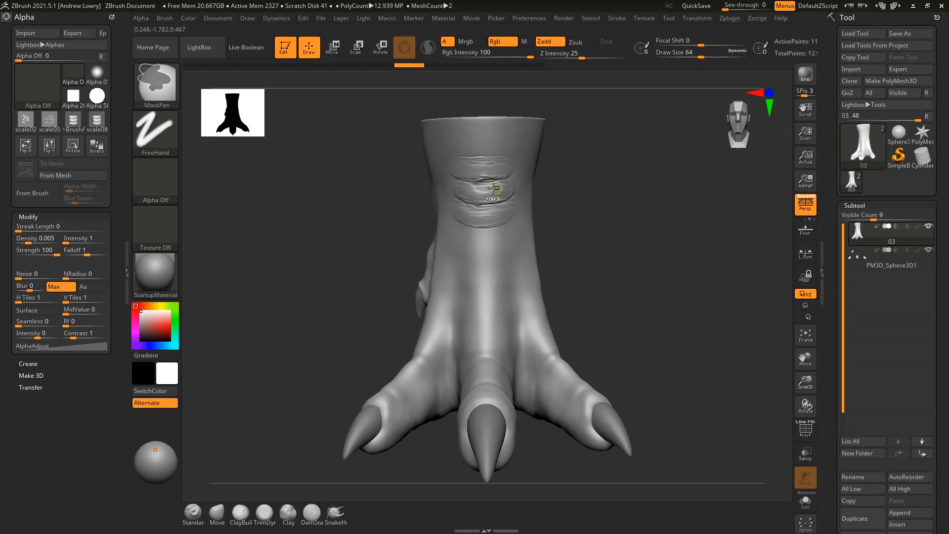
pyautogui.hotkey('ctrl', 'z')
# Stamp a band of horizontal scale folds on the front of the shin and orbit to inspect it
pyautogui.moveTo(483, 189); pyautogui.dragTo(482, 234)
pyautogui.moveTo(483, 268); pyautogui.dragTo(485, 329)
pyautogui.hotkey('ctrl', 'z')
pyautogui.moveTo(608, 213); pyautogui.dragTo(557, 267)
pyautogui.moveTo(629, 252); pyautogui.dragTo(573, 267)
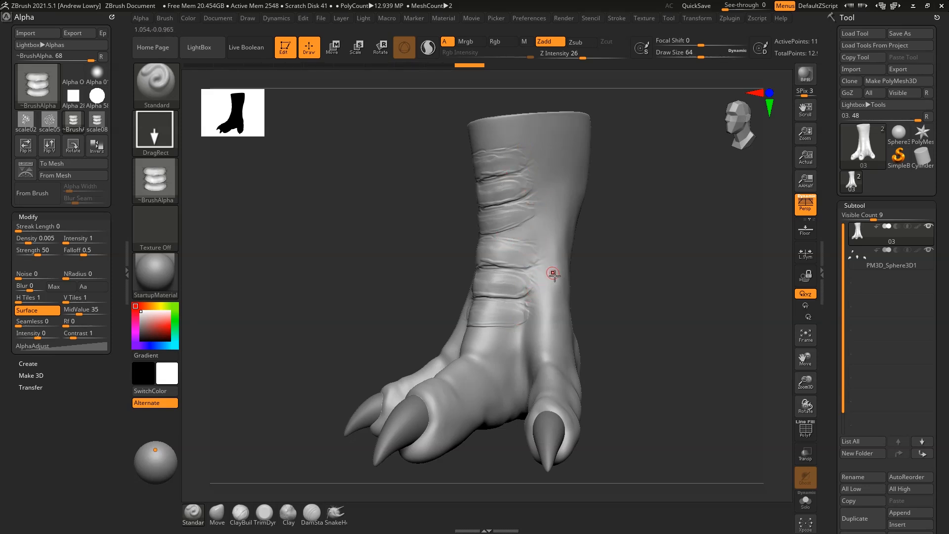
pyautogui.moveTo(607, 262); pyautogui.dragTo(648, 259)
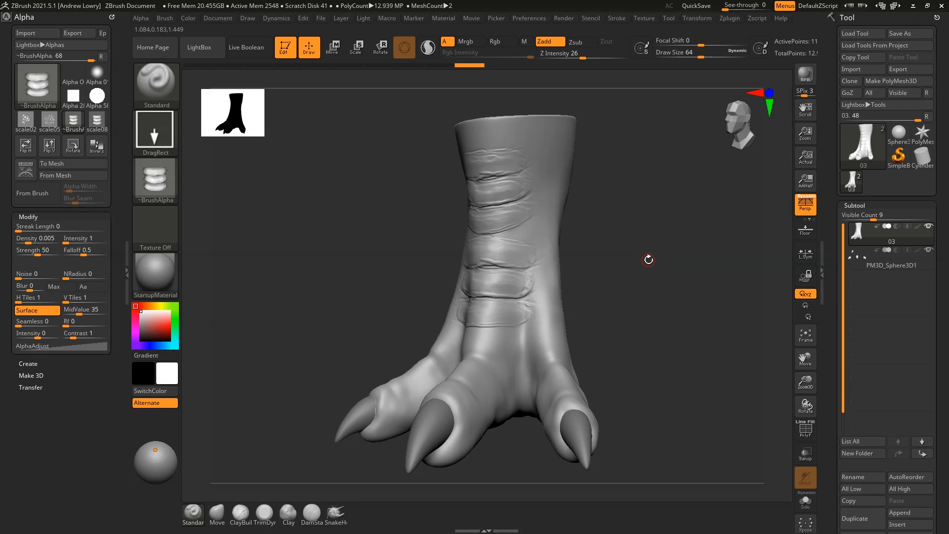
pyautogui.moveTo(625, 271); pyautogui.dragTo(655, 290)
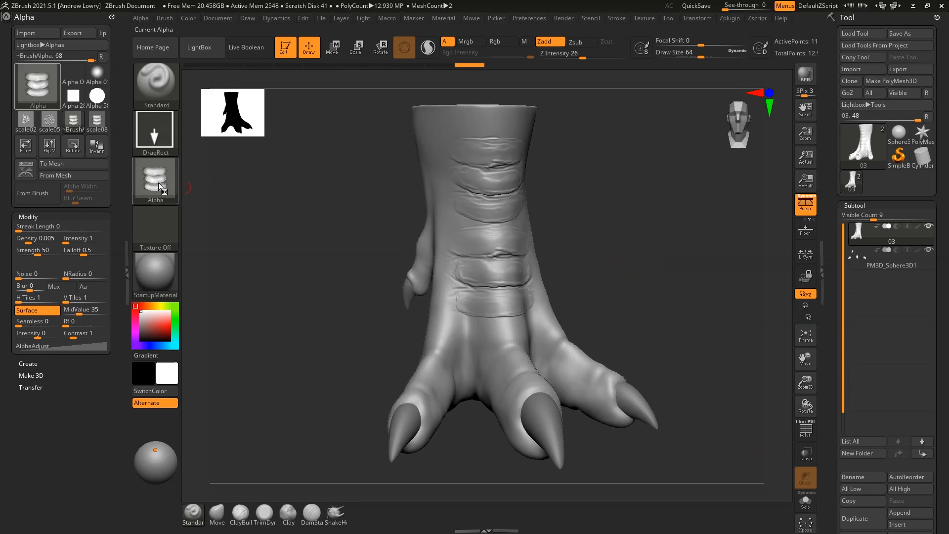
# Switch the brush alpha to scale05 and rotate the foot to view its side
pyautogui.click(158, 182)
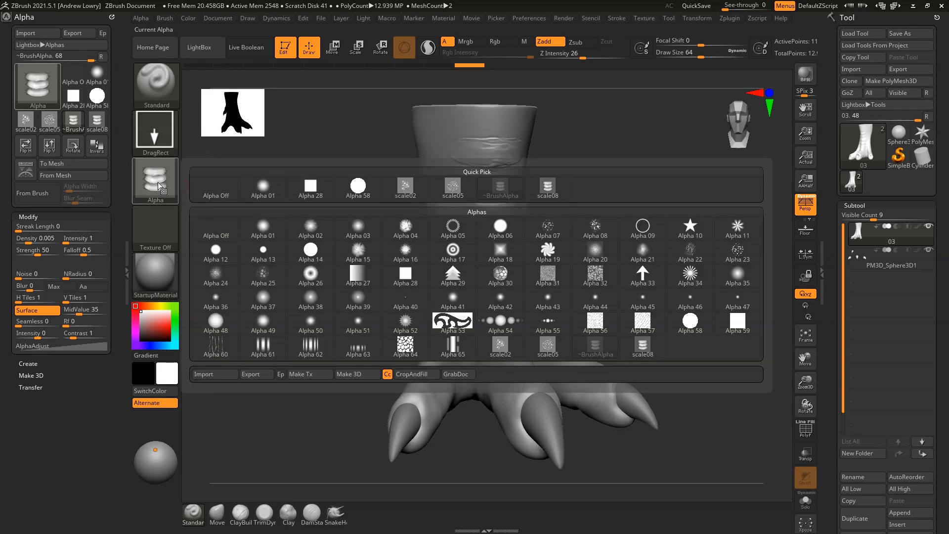
pyautogui.click(455, 189)
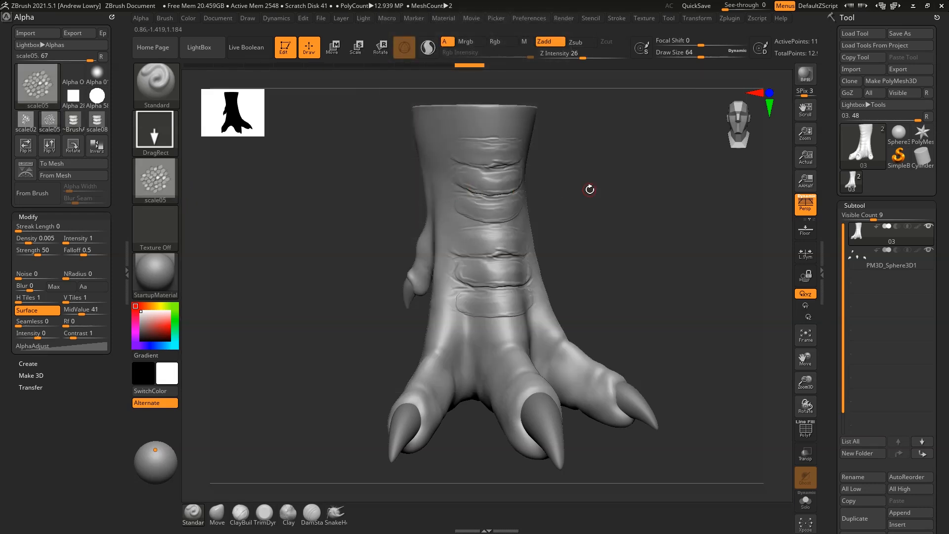
pyautogui.moveTo(654, 282)
pyautogui.mouseDown()
pyautogui.moveTo(628, 281)
pyautogui.moveTo(654, 326)
pyautogui.moveTo(654, 283)
pyautogui.moveTo(636, 261)
pyautogui.moveTo(652, 248)
pyautogui.moveTo(645, 267)
pyautogui.mouseUp()
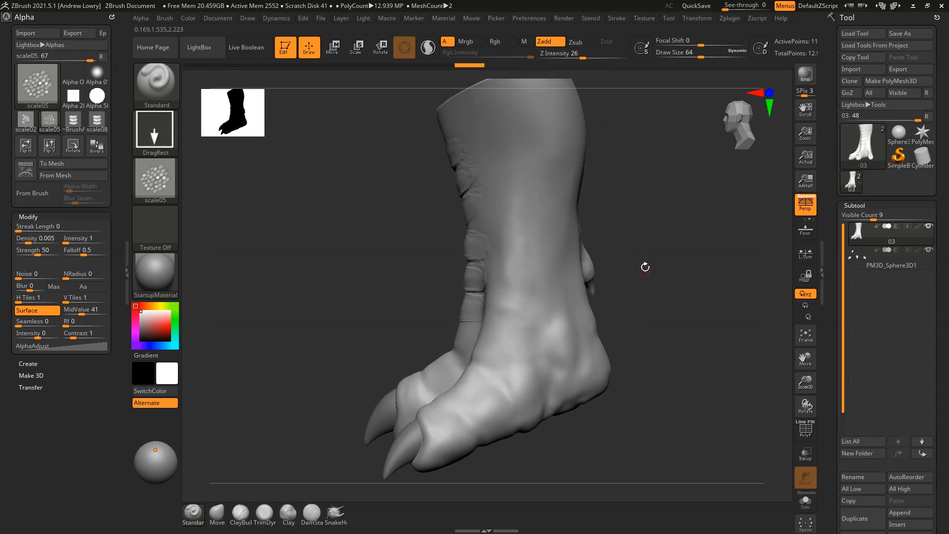
pyautogui.click(168, 186)
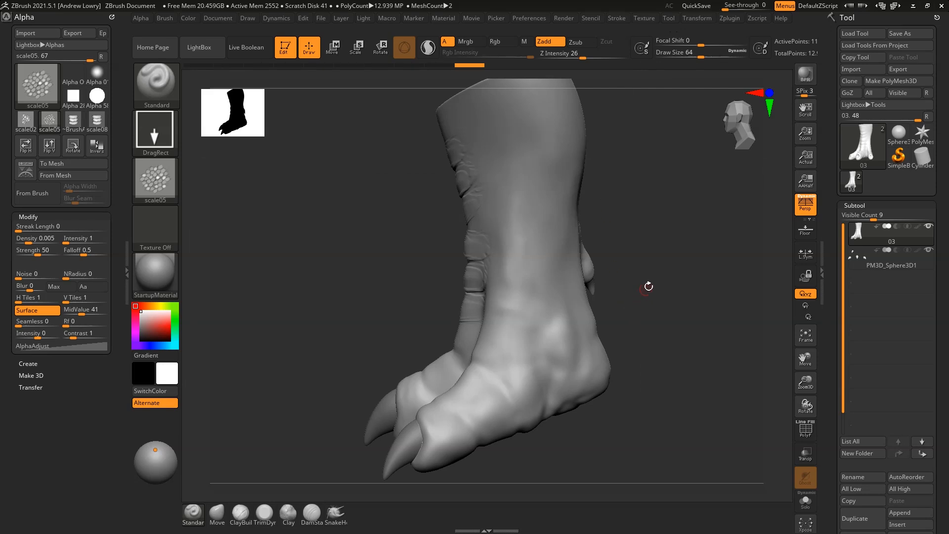
pyautogui.moveTo(649, 286); pyautogui.dragTo(600, 119)
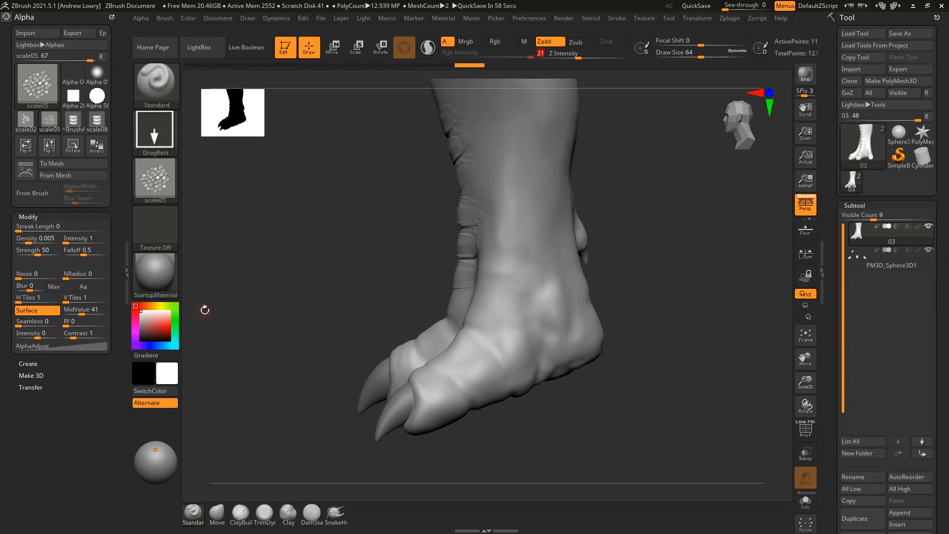
# Stamp several scale05 patches over the ankle and upper leg
pyautogui.moveTo(642, 253); pyautogui.dragTo(558, 342)
pyautogui.moveTo(526, 244); pyautogui.dragTo(643, 264)
pyautogui.moveTo(584, 320); pyautogui.dragTo(629, 339)
pyautogui.moveTo(689, 280); pyautogui.dragTo(600, 265)
pyautogui.moveTo(646, 243); pyautogui.dragTo(579, 215)
pyautogui.moveTo(678, 217); pyautogui.dragTo(614, 209)
pyautogui.keyDown('alt'); pyautogui.moveTo(692, 233); pyautogui.dragTo(598, 240); pyautogui.keyUp('alt')
pyautogui.keyDown('alt'); pyautogui.moveTo(692, 307); pyautogui.dragTo(638, 183); pyautogui.keyUp('alt')
pyautogui.moveTo(604, 293); pyautogui.dragTo(663, 310)
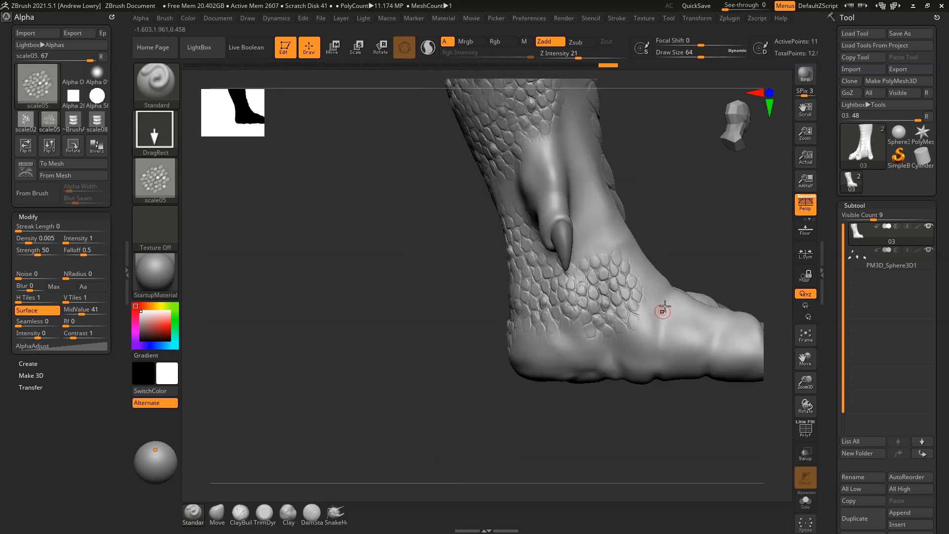
pyautogui.moveTo(697, 227); pyautogui.dragTo(638, 218)
pyautogui.moveTo(596, 209); pyautogui.dragTo(613, 234)
# Turn to the leg's opposite side and stamp scale05 patches up to the top of the leg
pyautogui.moveTo(484, 238); pyautogui.dragTo(717, 229)
pyautogui.moveTo(544, 215); pyautogui.dragTo(563, 228)
pyautogui.moveTo(554, 150); pyautogui.dragTo(569, 166)
pyautogui.moveTo(635, 180); pyautogui.dragTo(717, 186)
pyautogui.moveTo(478, 206); pyautogui.dragTo(500, 225)
pyautogui.moveTo(475, 135); pyautogui.dragTo(497, 154)
pyautogui.moveTo(643, 164); pyautogui.dragTo(687, 163)
pyautogui.moveTo(477, 137); pyautogui.dragTo(509, 161)
pyautogui.moveTo(658, 206); pyautogui.dragTo(635, 287)
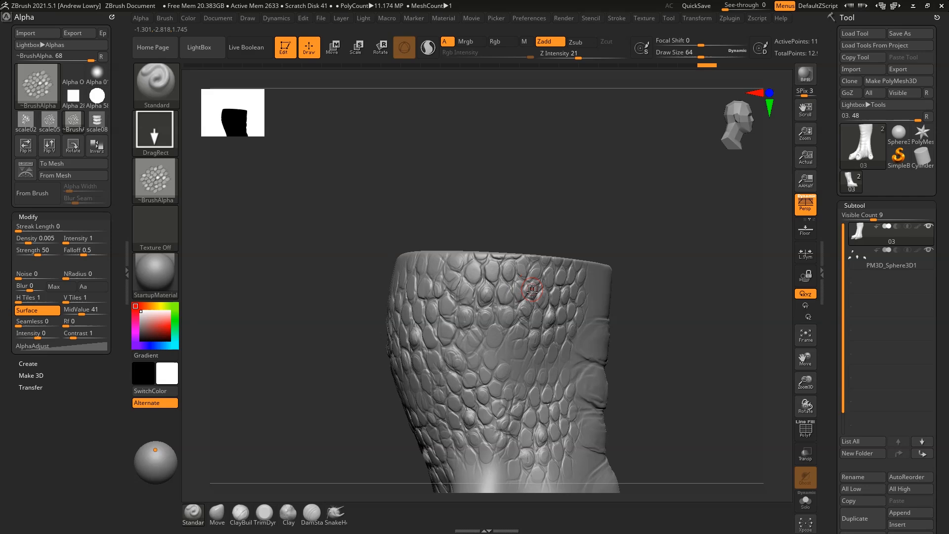
pyautogui.keyDown('alt'); pyautogui.moveTo(656, 295); pyautogui.dragTo(612, 150); pyautogui.keyUp('alt')
pyautogui.moveTo(626, 203); pyautogui.dragTo(618, 251)
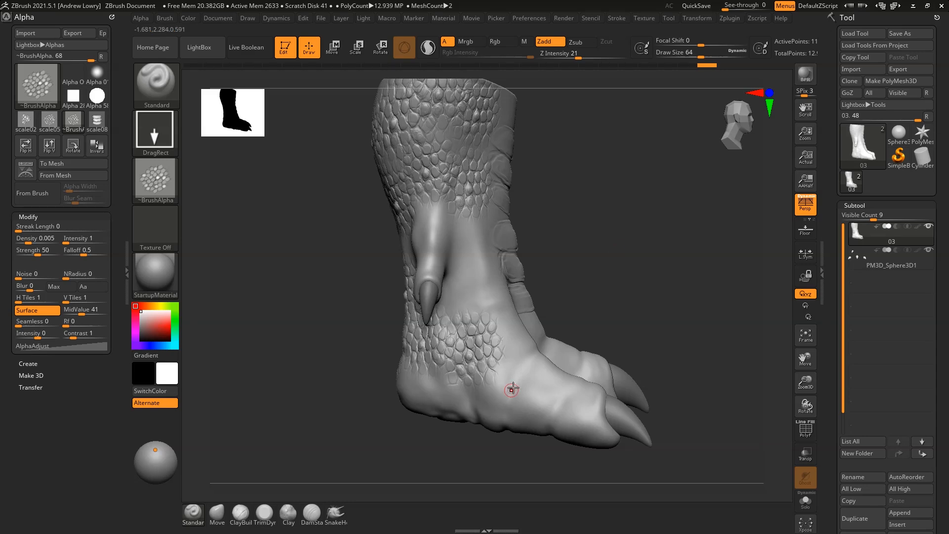
pyautogui.keyDown('alt'); pyautogui.moveTo(621, 285); pyautogui.dragTo(606, 267); pyautogui.keyUp('alt')
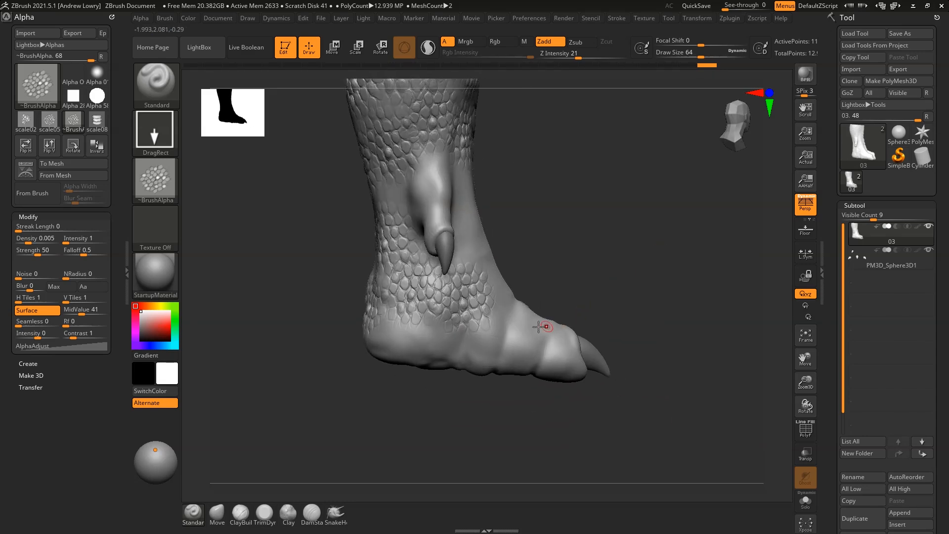
# Switch to scale02 at Z Intensity 18 and stamp finer scales on the lower shin and ankle
pyautogui.click(164, 192)
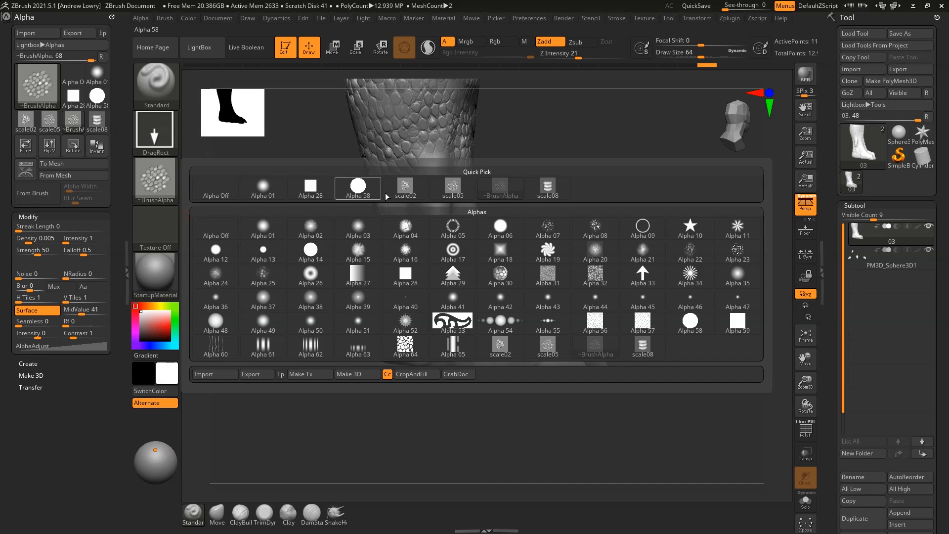
pyautogui.click(410, 191)
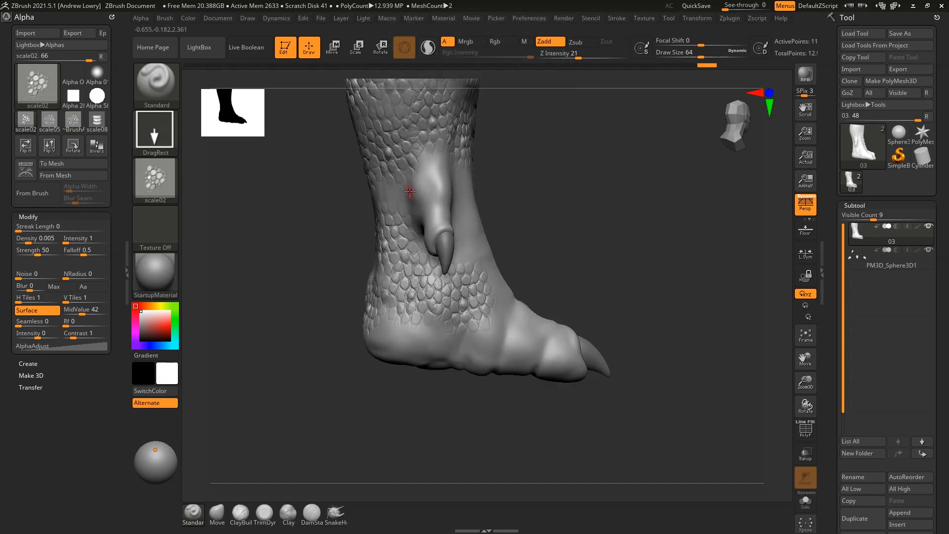
pyautogui.moveTo(491, 242)
pyautogui.mouseDown()
pyautogui.moveTo(517, 252)
pyautogui.moveTo(513, 285)
pyautogui.moveTo(512, 270)
pyautogui.mouseUp()
pyautogui.hotkey('ctrl', 'z')
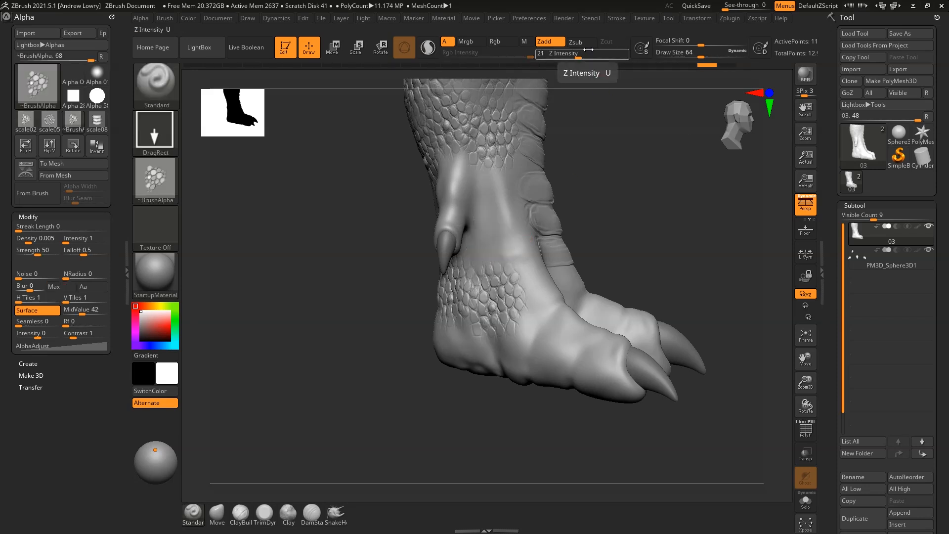
pyautogui.moveTo(589, 49); pyautogui.dragTo(586, 49)
pyautogui.moveTo(485, 237); pyautogui.dragTo(511, 284)
pyautogui.moveTo(575, 305); pyautogui.dragTo(560, 317, button='right')
pyautogui.moveTo(539, 337); pyautogui.dragTo(566, 387)
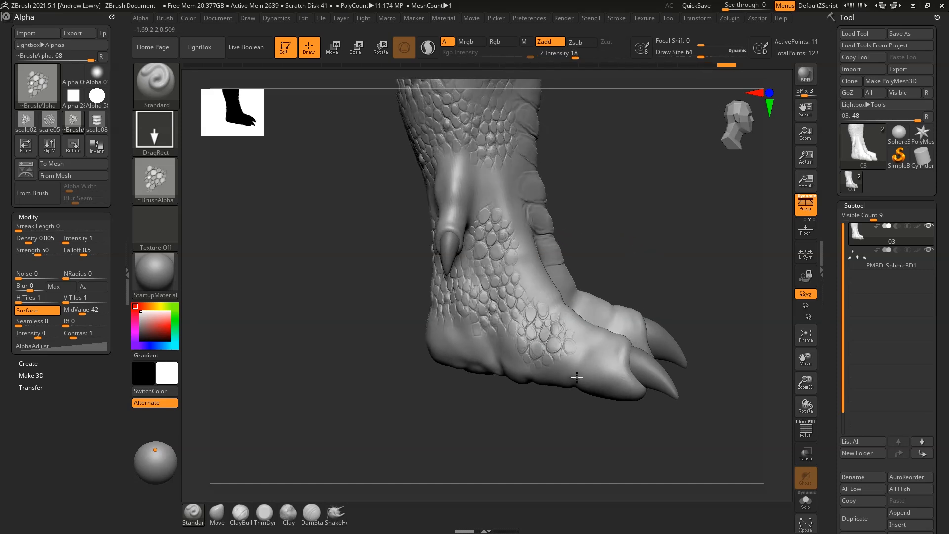
# Add scale02 scales on the back and side of the leg, orbiting to check both sides
pyautogui.moveTo(564, 383)
pyautogui.mouseDown(button='right')
pyautogui.moveTo(642, 258)
pyautogui.moveTo(615, 301)
pyautogui.moveTo(529, 312)
pyautogui.mouseUp(button='right')
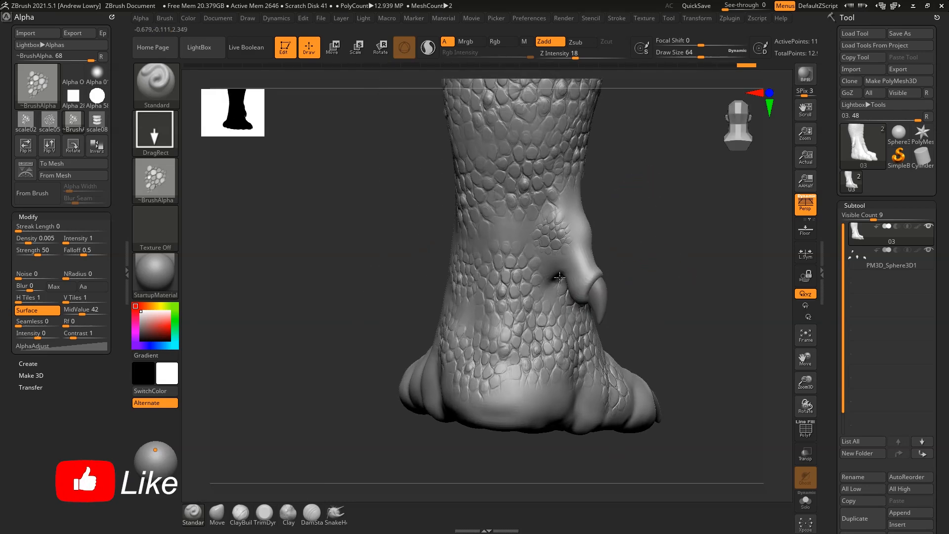
pyautogui.moveTo(569, 285); pyautogui.dragTo(597, 265)
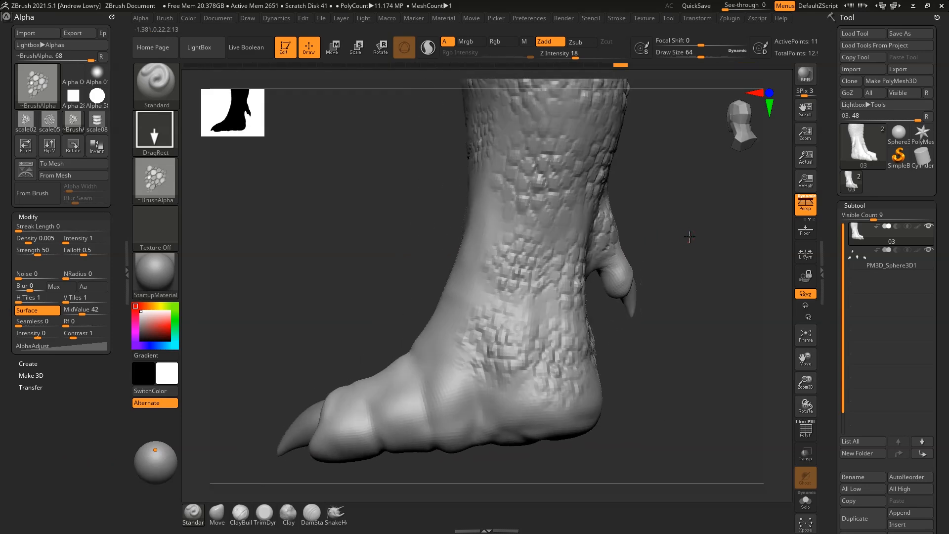
pyautogui.moveTo(684, 238); pyautogui.dragTo(608, 213)
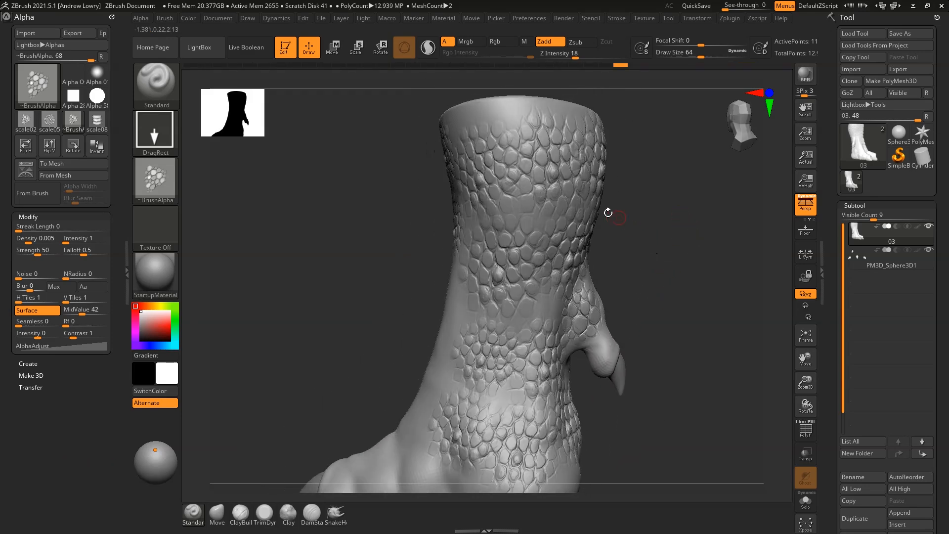
pyautogui.moveTo(528, 209); pyautogui.dragTo(565, 253)
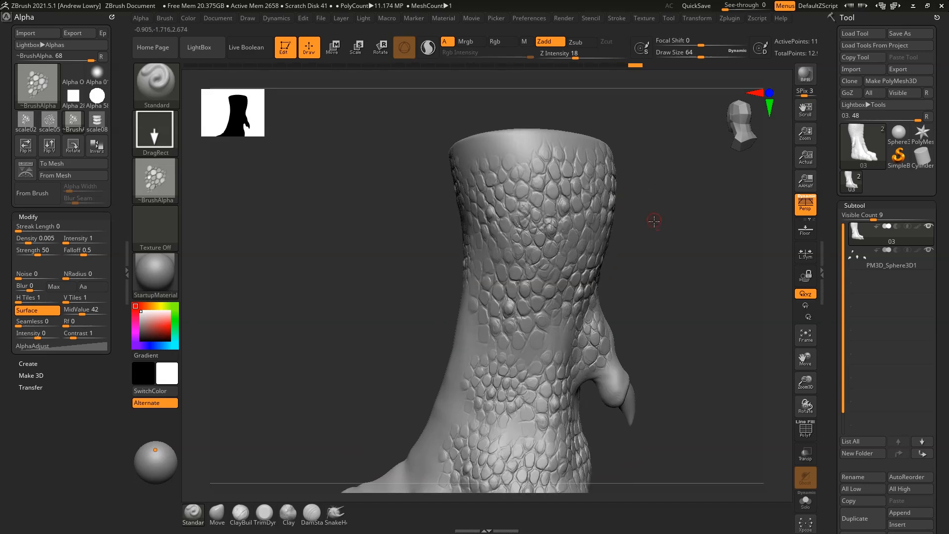
pyautogui.moveTo(654, 222); pyautogui.dragTo(601, 221)
pyautogui.moveTo(602, 221); pyautogui.dragTo(623, 239)
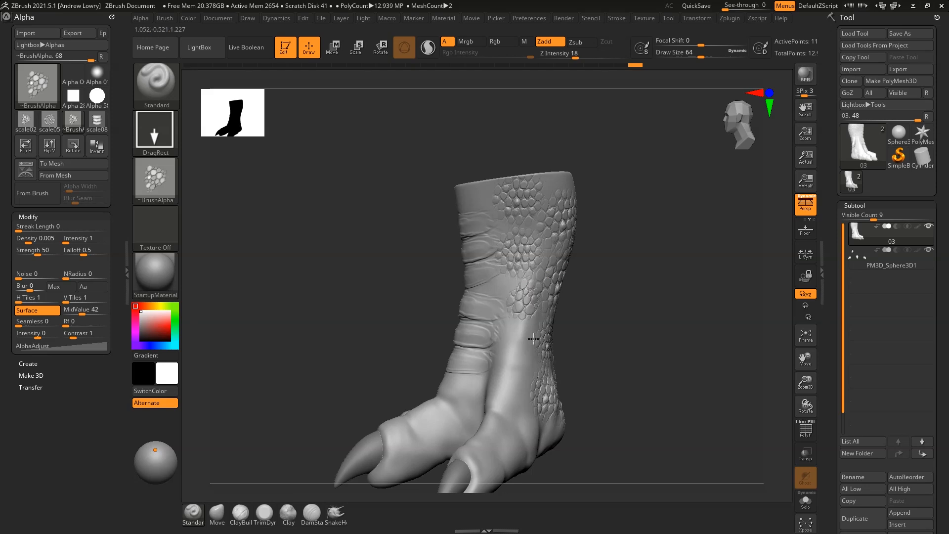
pyautogui.moveTo(588, 283); pyautogui.dragTo(598, 197)
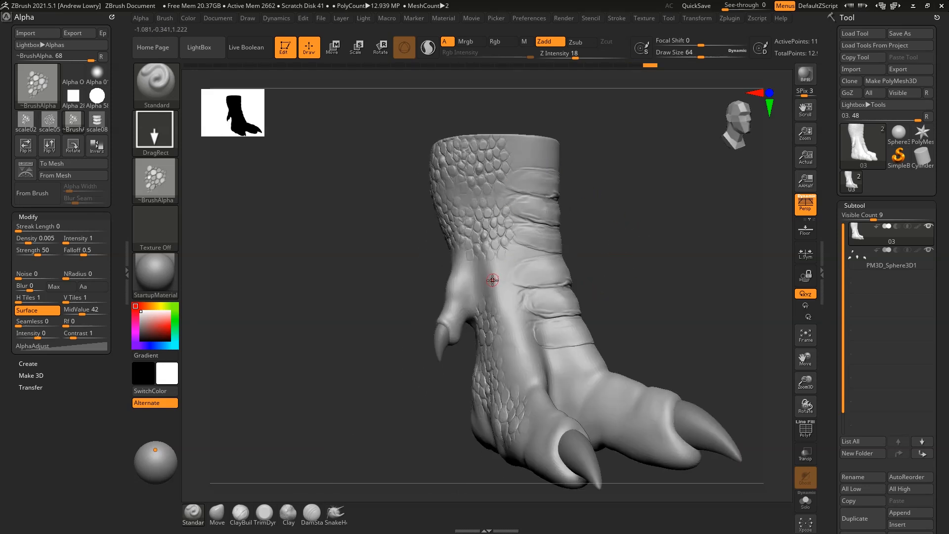
pyautogui.moveTo(521, 298); pyautogui.dragTo(523, 311)
pyautogui.moveTo(612, 221)
pyautogui.mouseDown()
pyautogui.moveTo(642, 229)
pyautogui.moveTo(601, 229)
pyautogui.mouseUp()
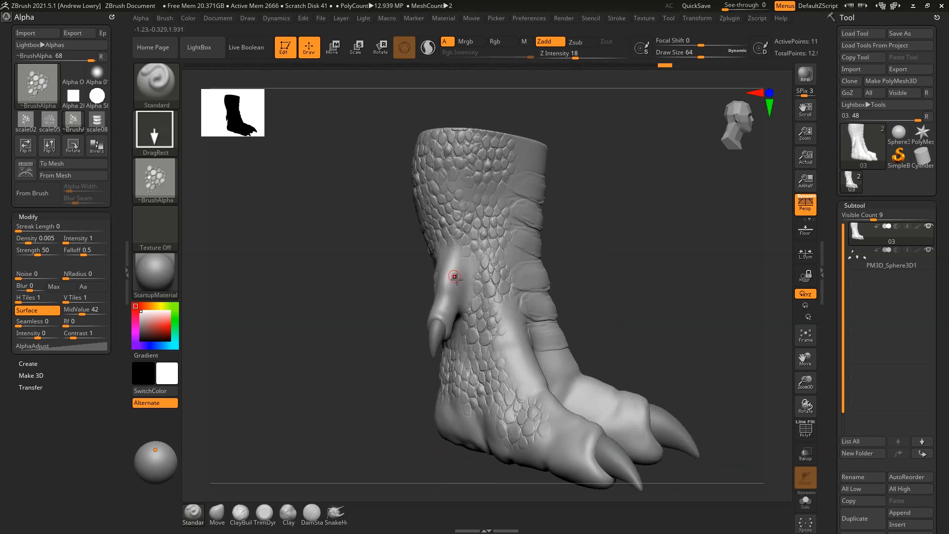
pyautogui.moveTo(646, 175); pyautogui.dragTo(624, 221)
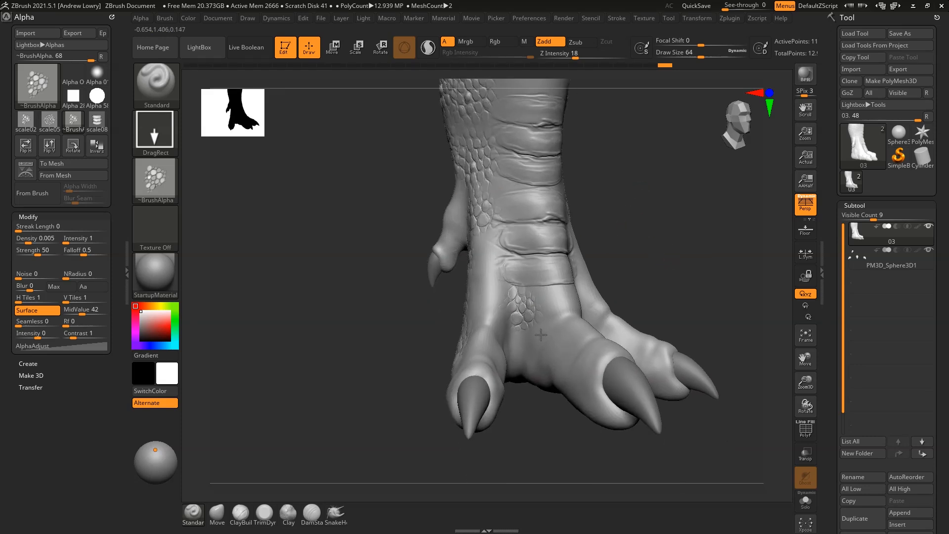
pyautogui.moveTo(643, 287); pyautogui.dragTo(624, 277)
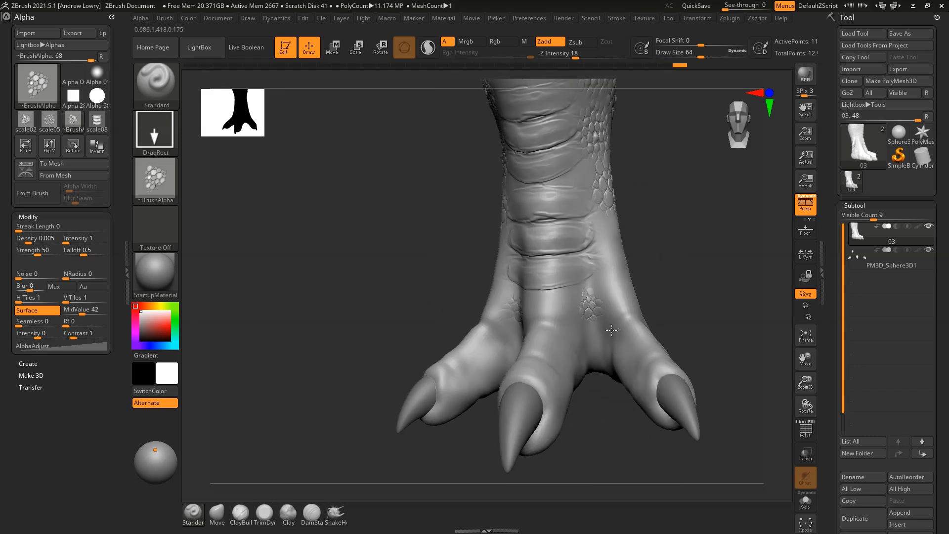
pyautogui.moveTo(612, 340); pyautogui.dragTo(690, 250)
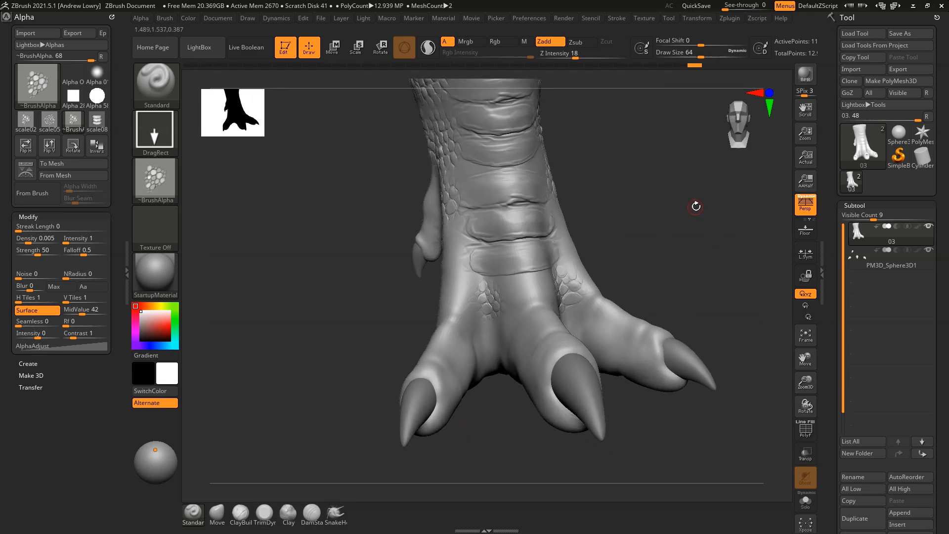
# Import the scale11 banded-plate image from Custom_alphas as the brush alpha
pyautogui.click(156, 179)
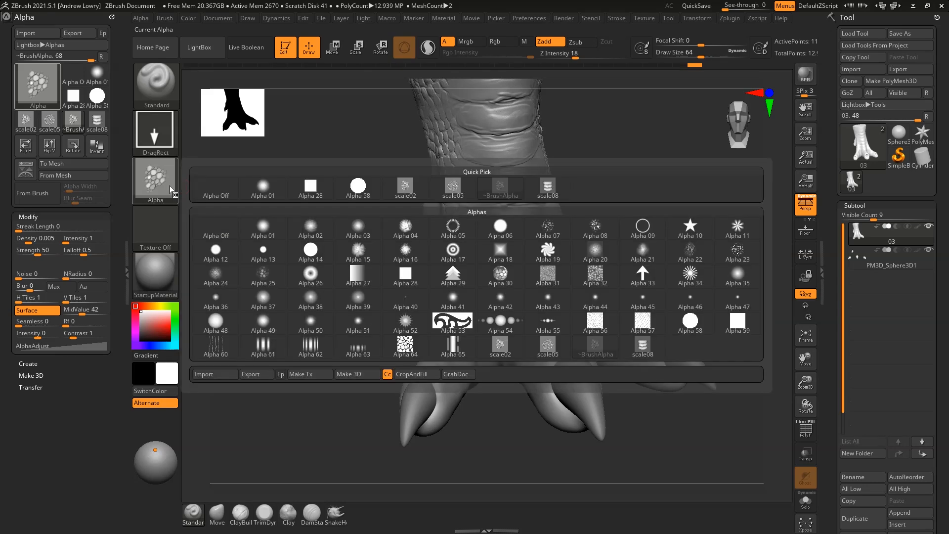
pyautogui.click(220, 377)
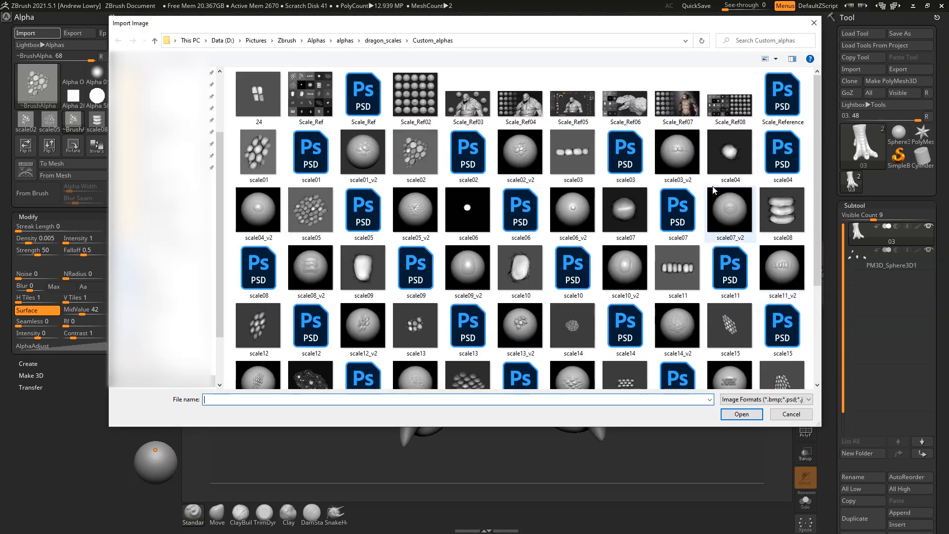
pyautogui.click(678, 267)
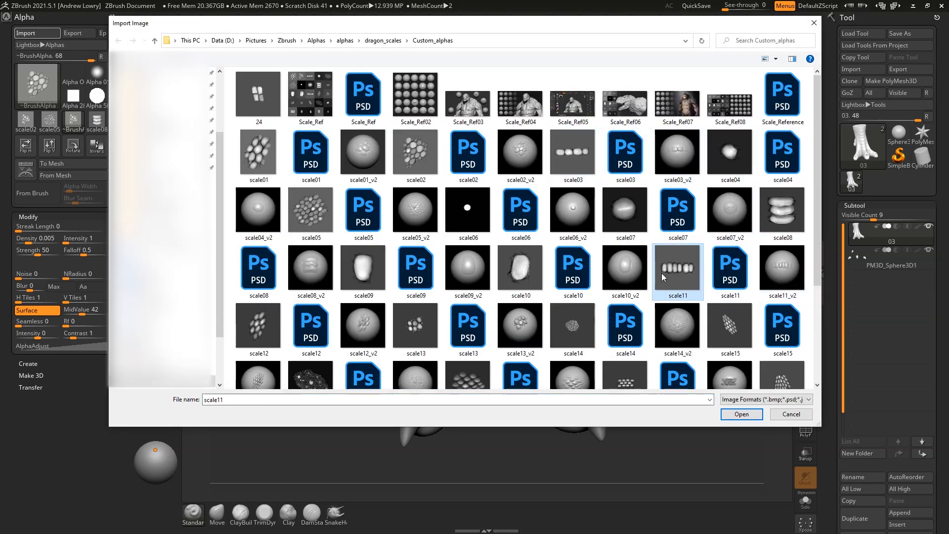
pyautogui.click(755, 414)
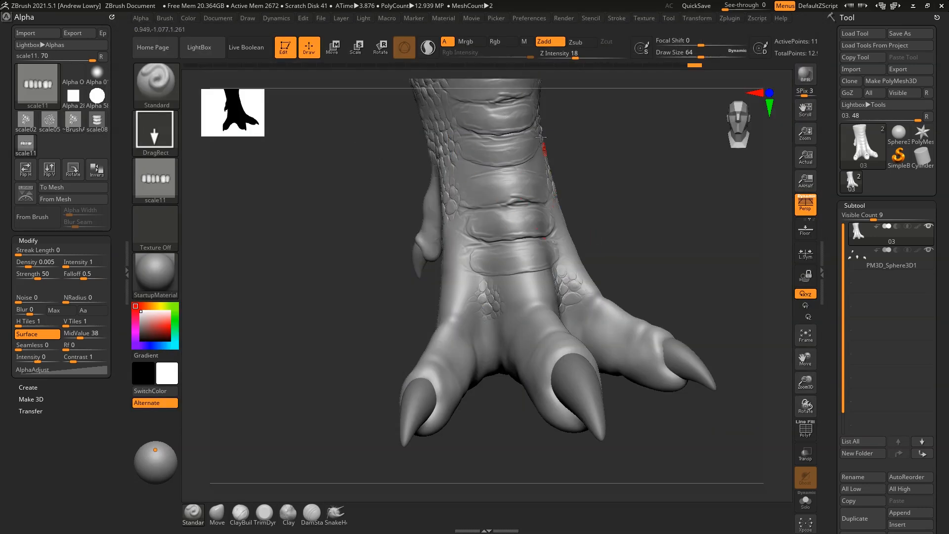
# Try a scale11 plate strip at Z Intensity 25, undo it, and lower the intensity to 18
pyautogui.moveTo(671, 247); pyautogui.dragTo(655, 214)
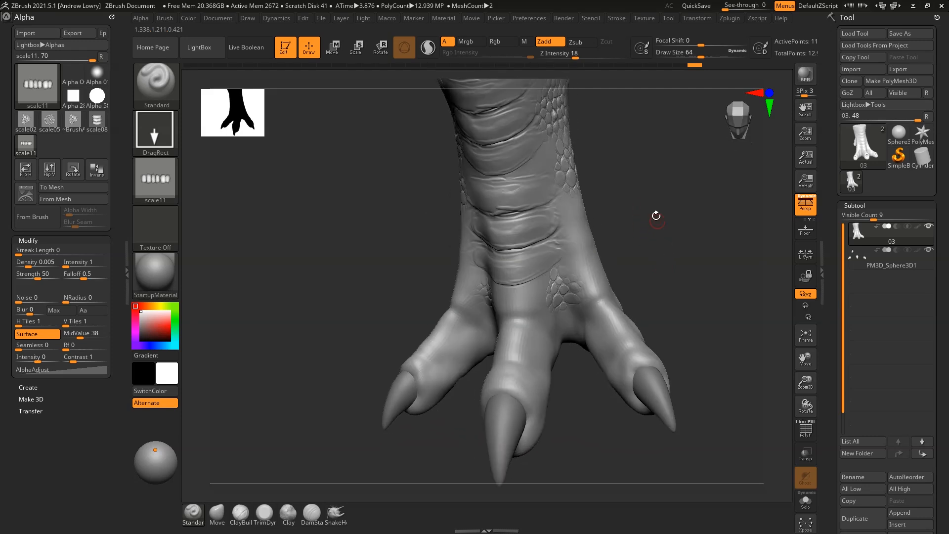
pyautogui.moveTo(576, 48); pyautogui.dragTo(582, 51)
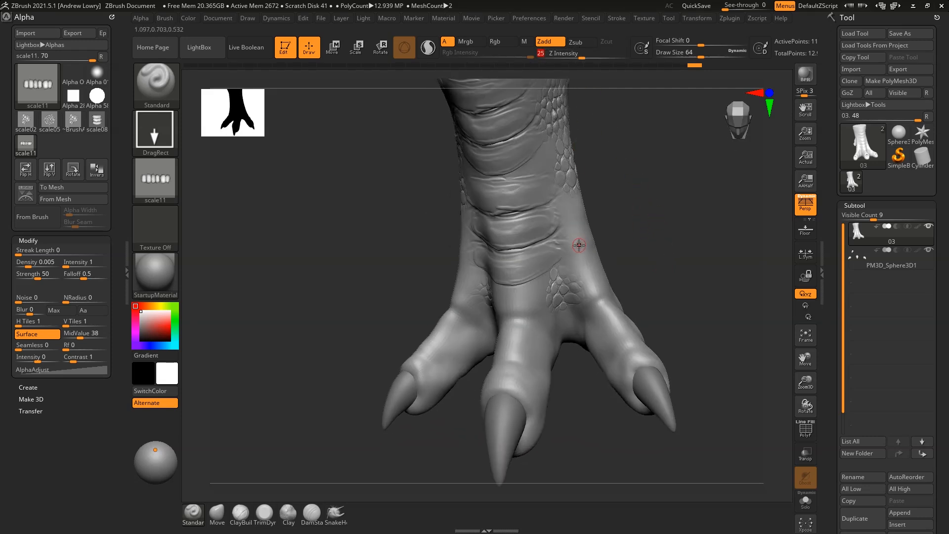
pyautogui.moveTo(579, 246); pyautogui.dragTo(646, 220)
pyautogui.hotkey('ctrl', 'z')
pyautogui.moveTo(582, 52); pyautogui.dragTo(571, 53)
pyautogui.moveTo(636, 128); pyautogui.dragTo(578, 240)
# Stamp rows of banded scale plates along the middle toe, redoing the first attempt
pyautogui.moveTo(638, 250); pyautogui.dragTo(596, 337)
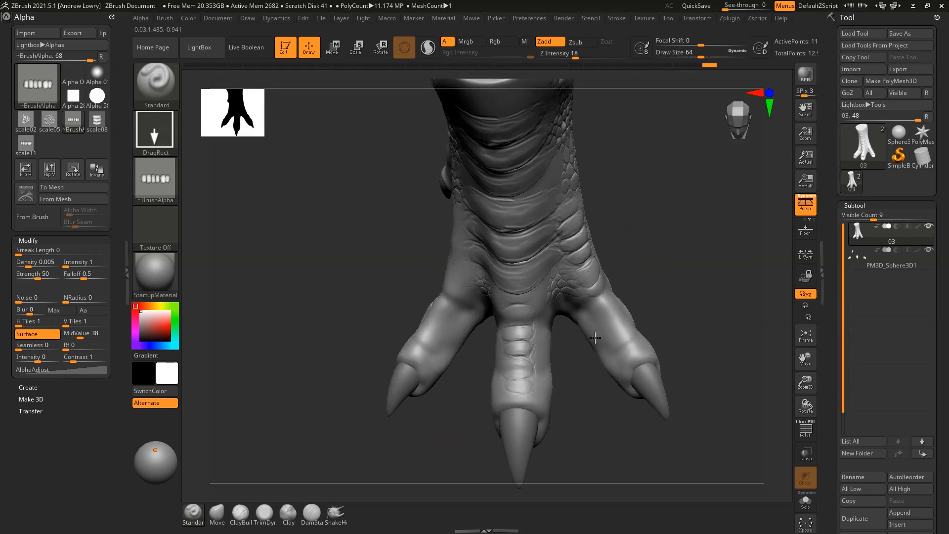
pyautogui.moveTo(636, 262)
pyautogui.mouseDown()
pyautogui.moveTo(643, 227)
pyautogui.moveTo(628, 278)
pyautogui.moveTo(656, 233)
pyautogui.moveTo(551, 288)
pyautogui.mouseUp()
pyautogui.press('ctrl')
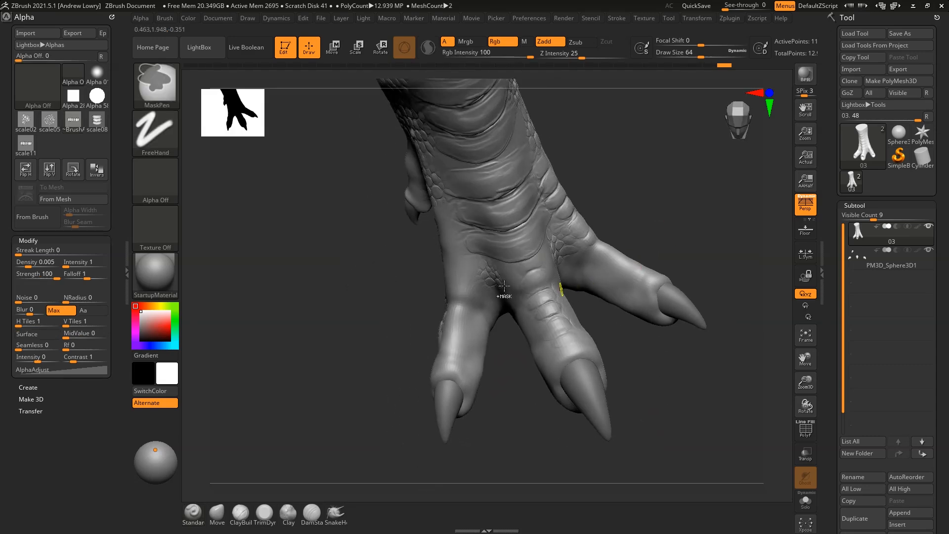
pyautogui.hotkey('ctrl', 'z')
pyautogui.moveTo(642, 221)
pyautogui.mouseDown()
pyautogui.moveTo(670, 214)
pyautogui.moveTo(646, 190)
pyautogui.moveTo(439, 248)
pyautogui.moveTo(501, 263)
pyautogui.moveTo(649, 195)
pyautogui.moveTo(647, 243)
pyautogui.moveTo(634, 245)
pyautogui.moveTo(643, 257)
pyautogui.moveTo(652, 242)
pyautogui.moveTo(645, 267)
pyautogui.mouseUp()
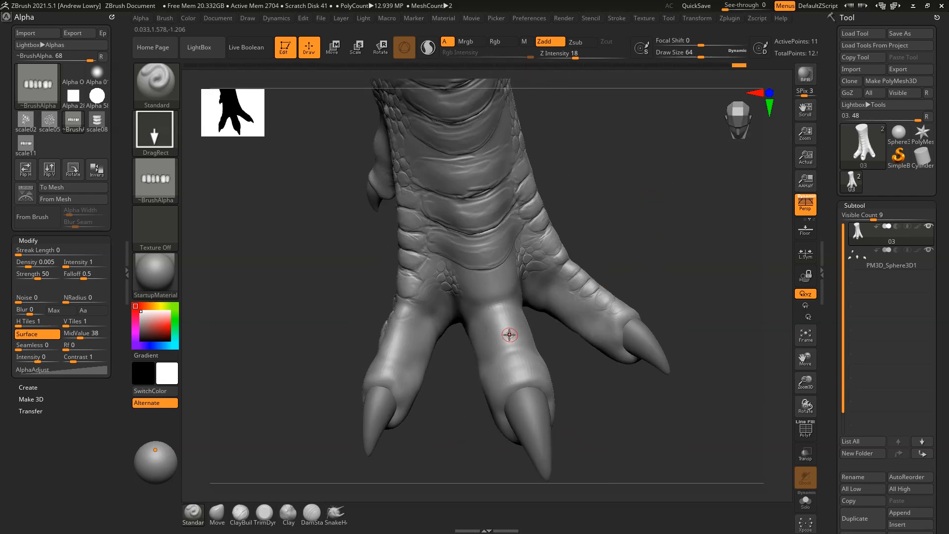
pyautogui.moveTo(528, 341); pyautogui.dragTo(573, 319)
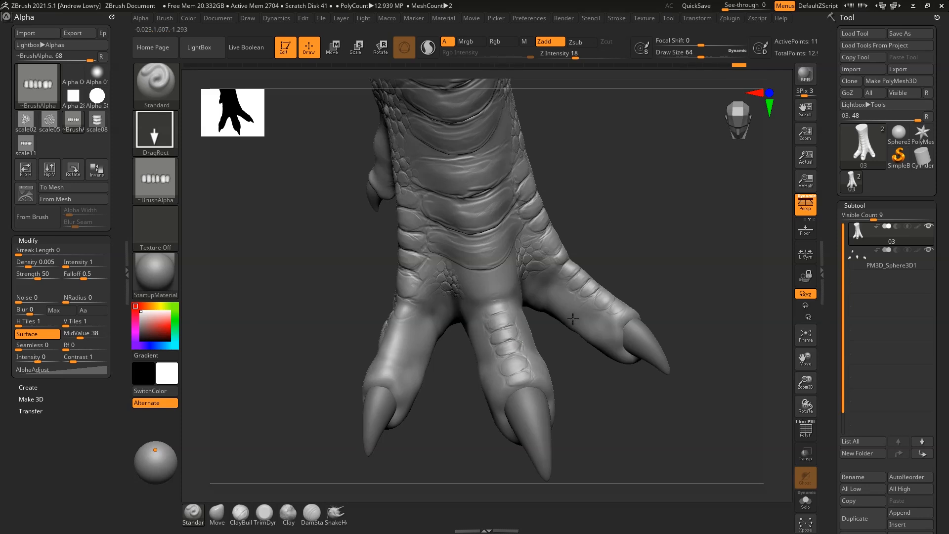
# Orbit the foot to review the toe scales from the side and below
pyautogui.moveTo(658, 233); pyautogui.dragTo(440, 353)
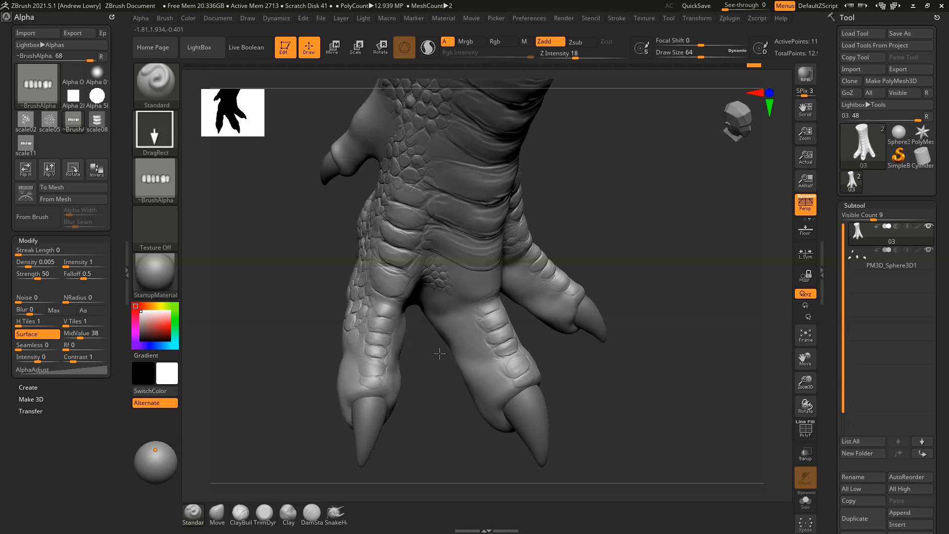
pyautogui.moveTo(623, 297); pyautogui.dragTo(388, 240)
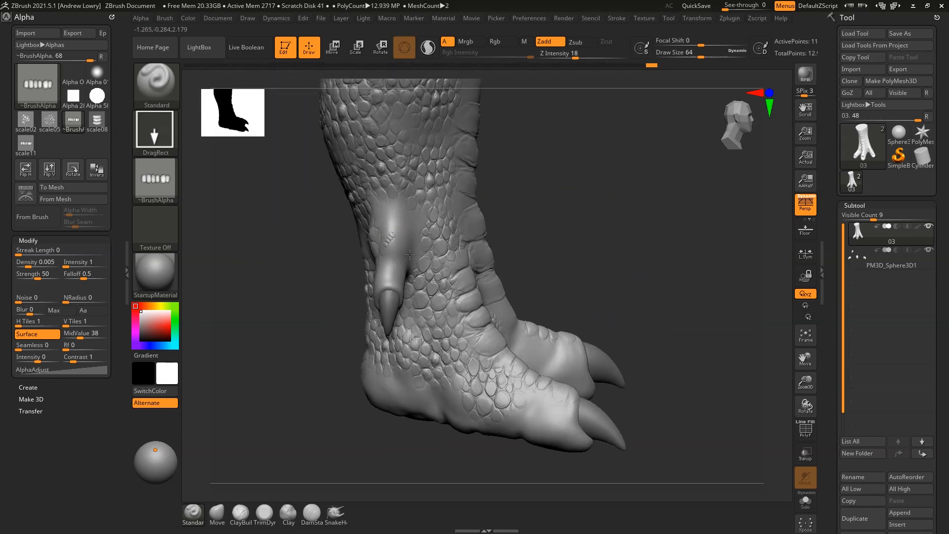
pyautogui.moveTo(649, 214); pyautogui.dragTo(261, 282)
pyautogui.click(170, 177)
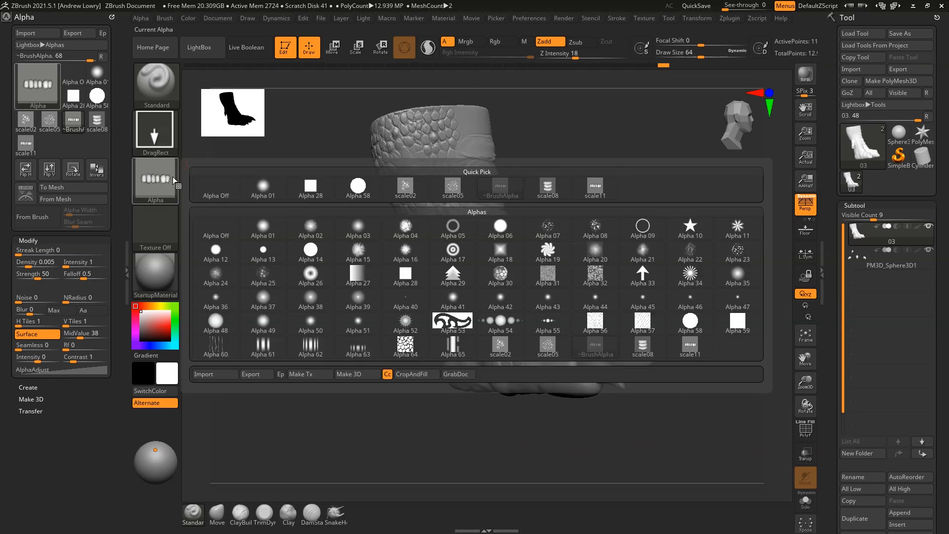
# Zoom in on the foot's side, then import scale14 from Custom_alphas as the brush alpha
pyautogui.moveTo(165, 191)
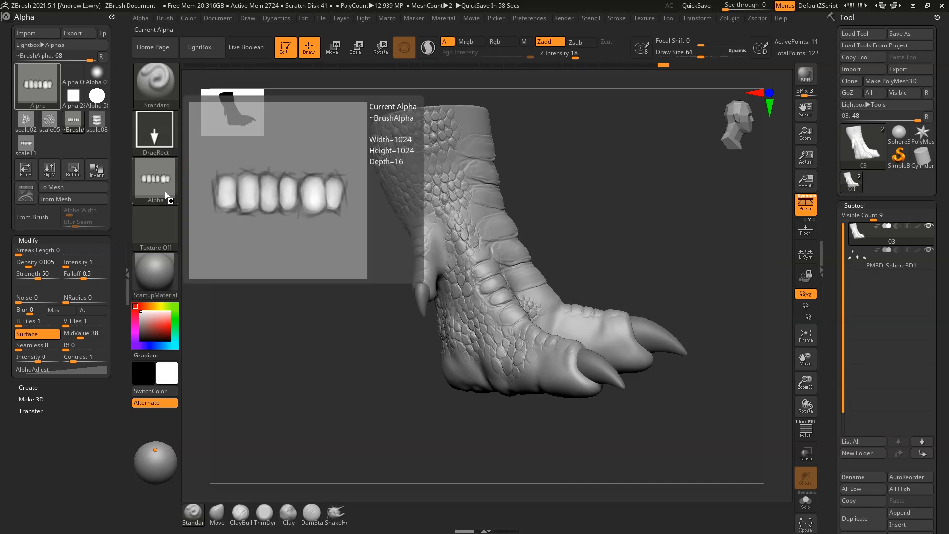
pyautogui.keyDown('alt'); pyautogui.moveTo(626, 206); pyautogui.dragTo(649, 248); pyautogui.keyUp('alt')
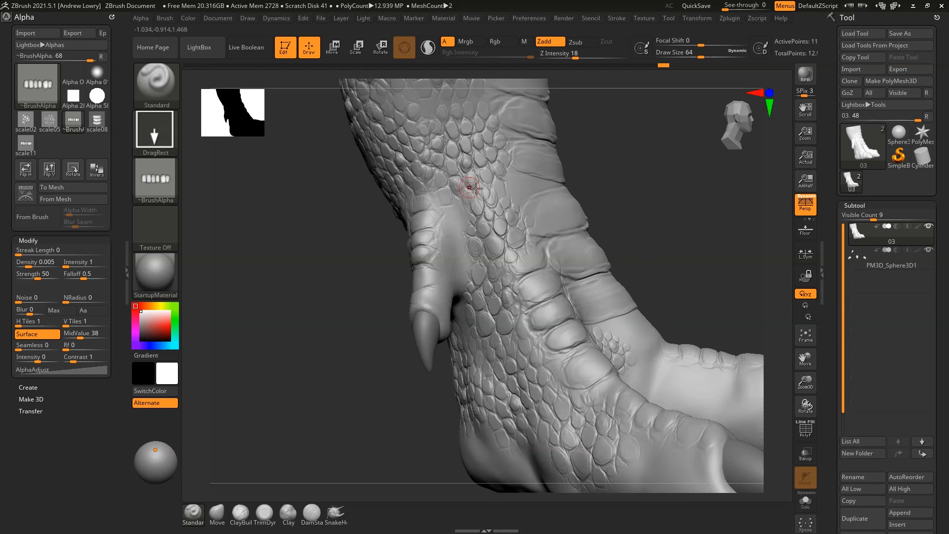
pyautogui.click(168, 178)
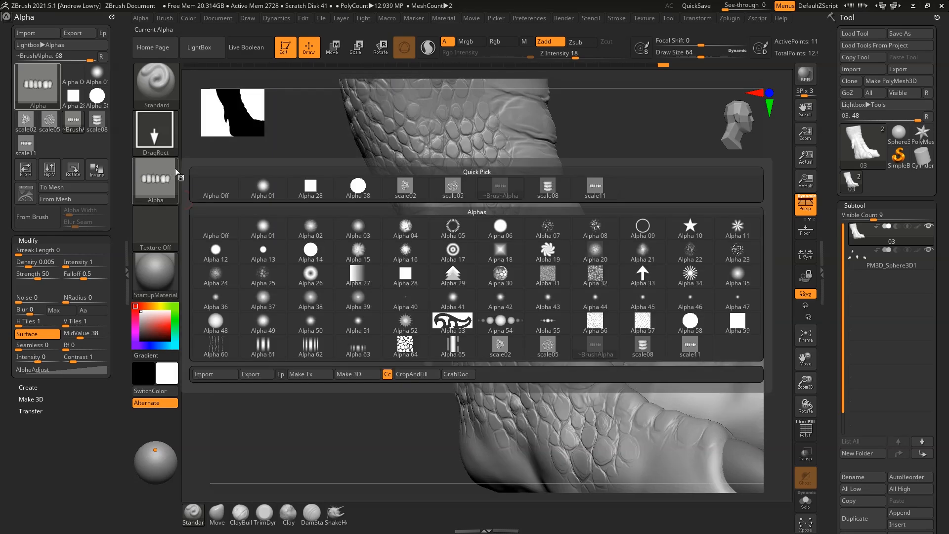
pyautogui.click(209, 377)
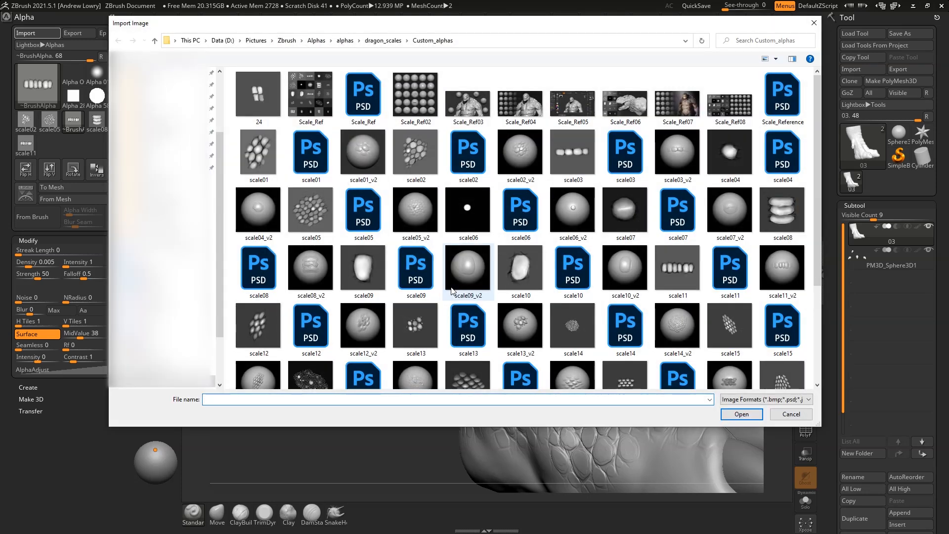
pyautogui.scroll(-3, 615, 216)
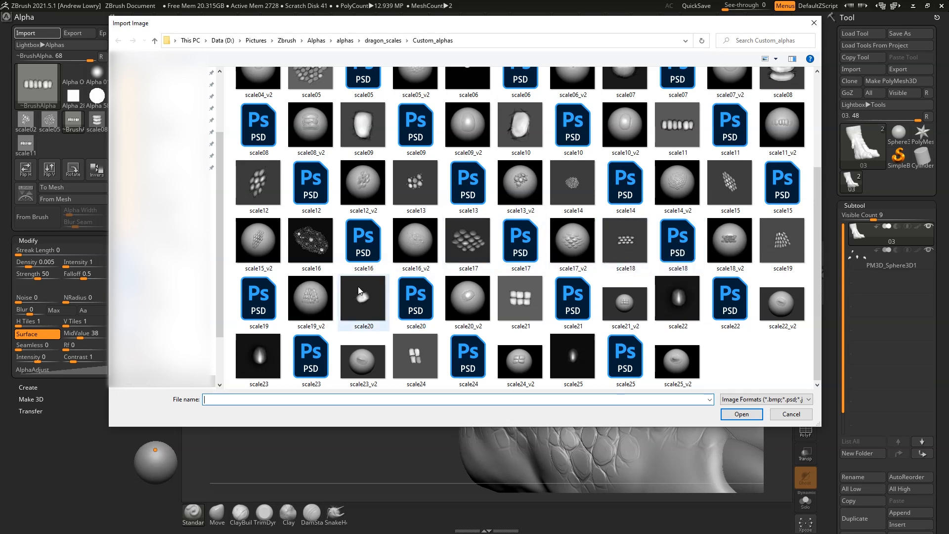
pyautogui.scroll(3, 357, 284)
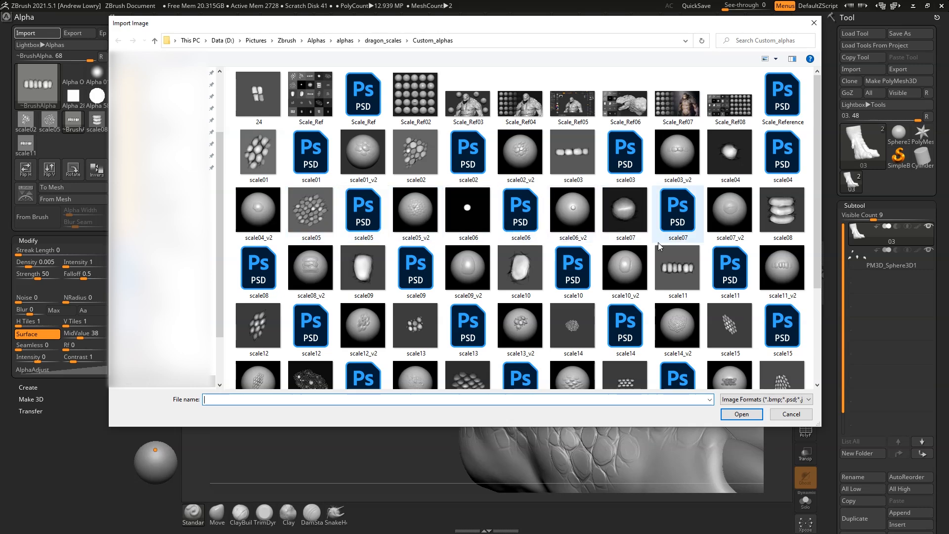
pyautogui.scroll(-3, 659, 244)
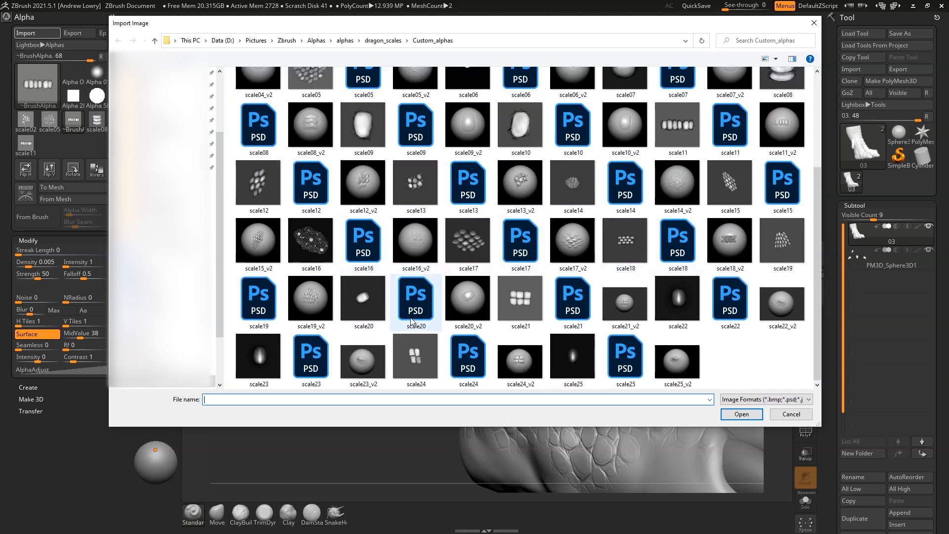
pyautogui.scroll(3, 363, 266)
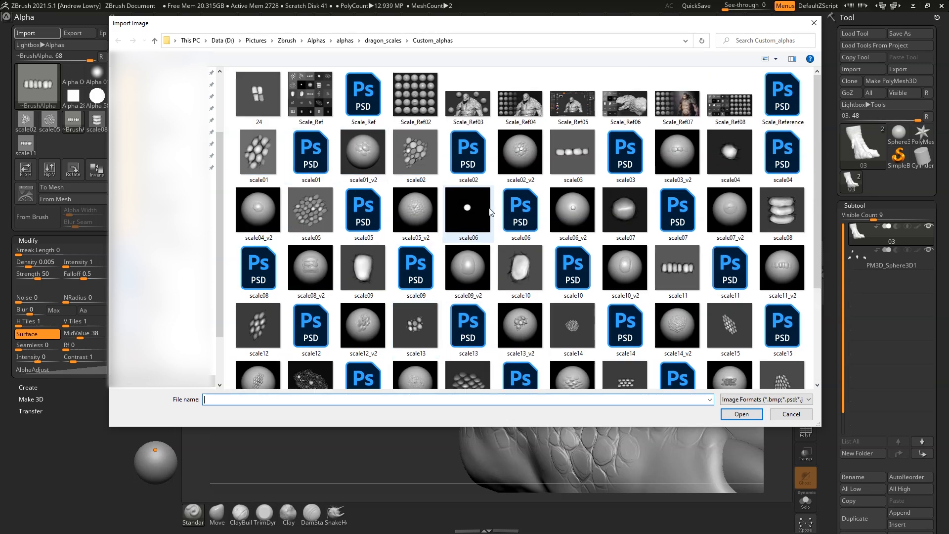
pyautogui.scroll(-3, 492, 212)
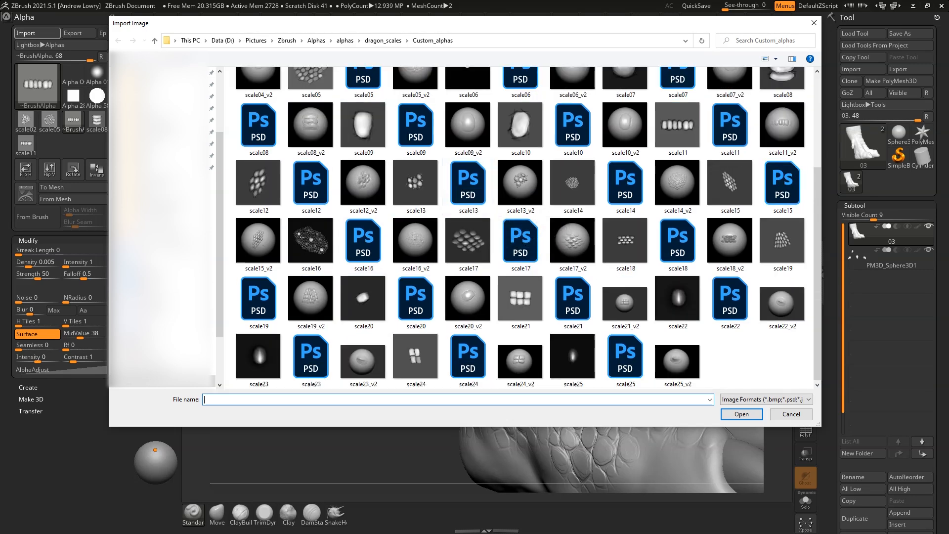
pyautogui.click(581, 203)
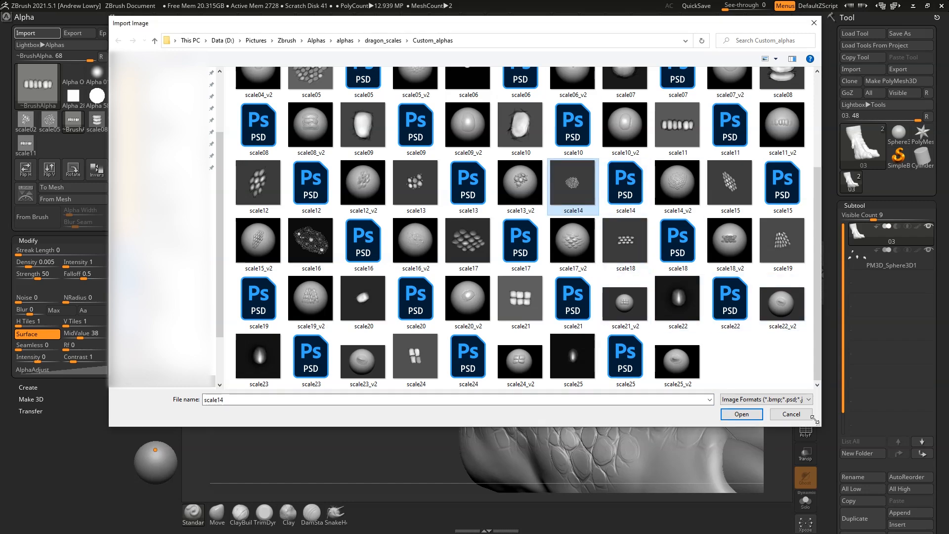
pyautogui.click(750, 418)
# Lower Z Intensity to 11, test a scale14 stamp on the toe, then undo it
pyautogui.moveTo(676, 189); pyautogui.dragTo(589, 99)
pyautogui.moveTo(569, 53); pyautogui.dragTo(629, 152)
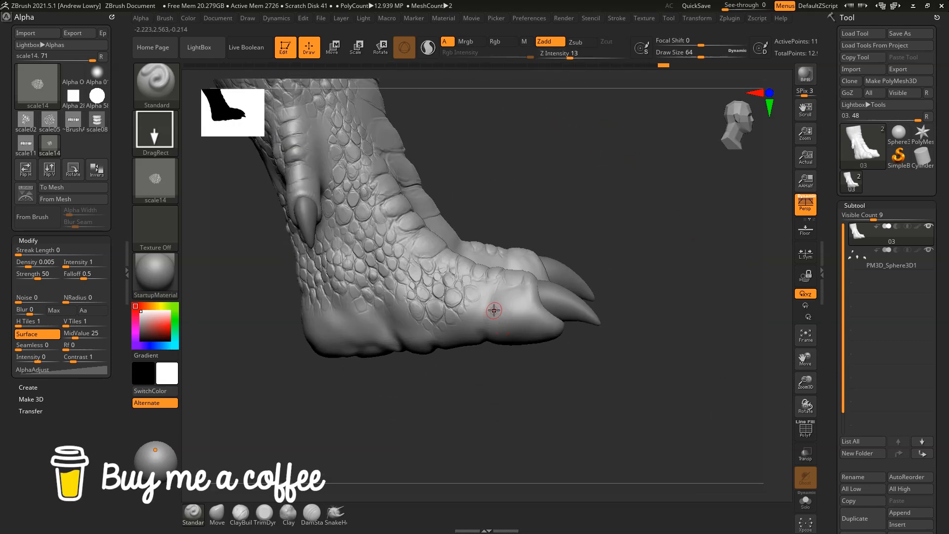
pyautogui.moveTo(523, 348); pyautogui.dragTo(580, 363)
pyautogui.moveTo(588, 330)
pyautogui.keyDown('alt'); pyautogui.mouseDown()
pyautogui.moveTo(621, 208)
pyautogui.moveTo(607, 91)
pyautogui.mouseUp(); pyautogui.keyUp('alt')
pyautogui.press('ctrl')
pyautogui.hotkey('ctrl', 'z')
# Stamp bumpy scale14 patches across the toe with DragRect
pyautogui.moveTo(570, 55); pyautogui.dragTo(568, 55)
pyautogui.moveTo(574, 94); pyautogui.dragTo(553, 134)
pyautogui.moveTo(492, 308); pyautogui.dragTo(621, 334)
pyautogui.moveTo(538, 309); pyautogui.dragTo(669, 350)
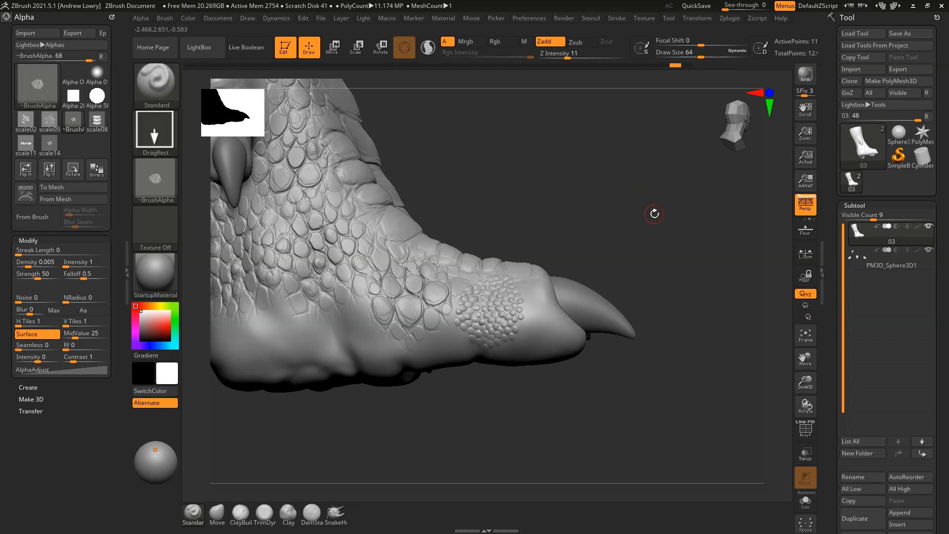
pyautogui.moveTo(655, 212); pyautogui.dragTo(559, 321)
pyautogui.moveTo(631, 350); pyautogui.dragTo(691, 295)
# Stamp scale14 patches under the toe, along the foot side and on the lower heel
pyautogui.moveTo(673, 242); pyautogui.dragTo(647, 231)
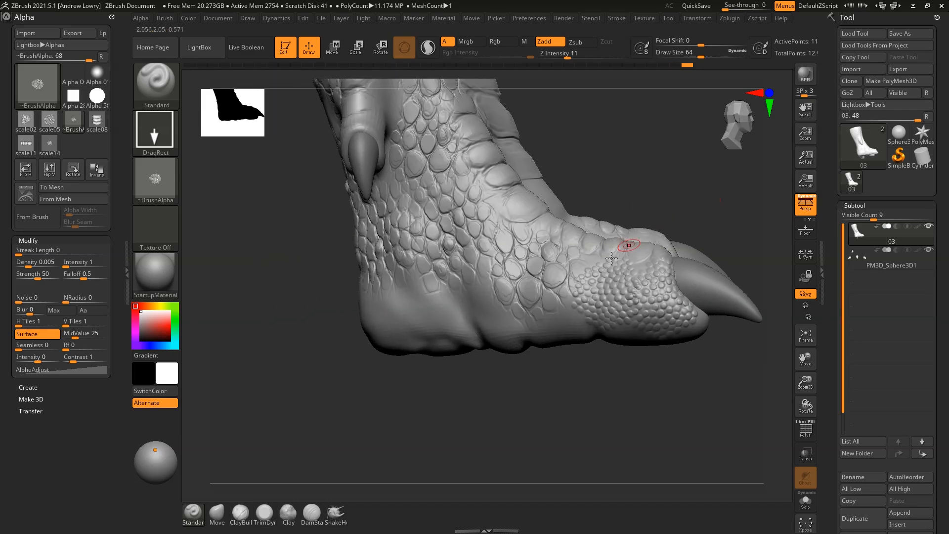
pyautogui.moveTo(638, 324); pyautogui.dragTo(673, 299)
pyautogui.moveTo(627, 398); pyautogui.dragTo(643, 384)
pyautogui.moveTo(482, 321); pyautogui.dragTo(553, 268)
pyautogui.moveTo(406, 319); pyautogui.dragTo(488, 371)
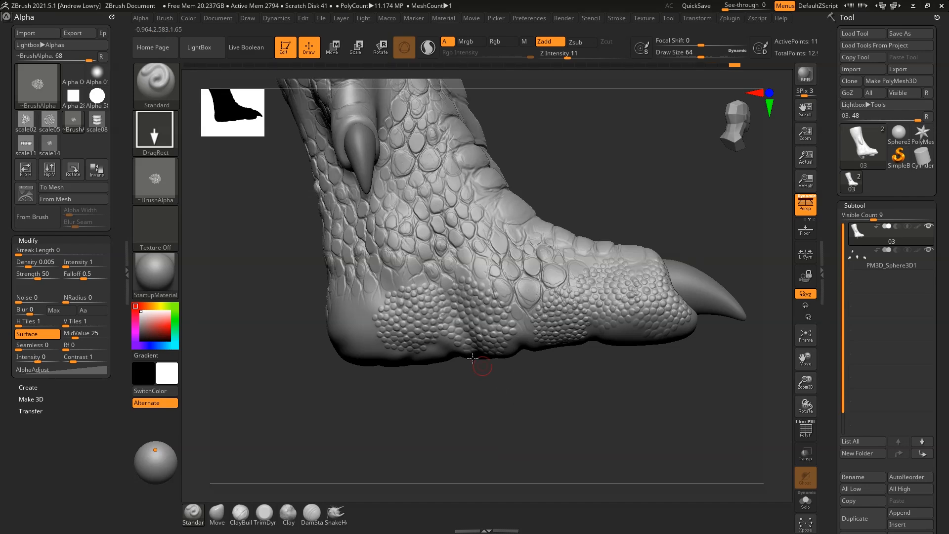
pyautogui.moveTo(357, 319); pyautogui.dragTo(433, 441)
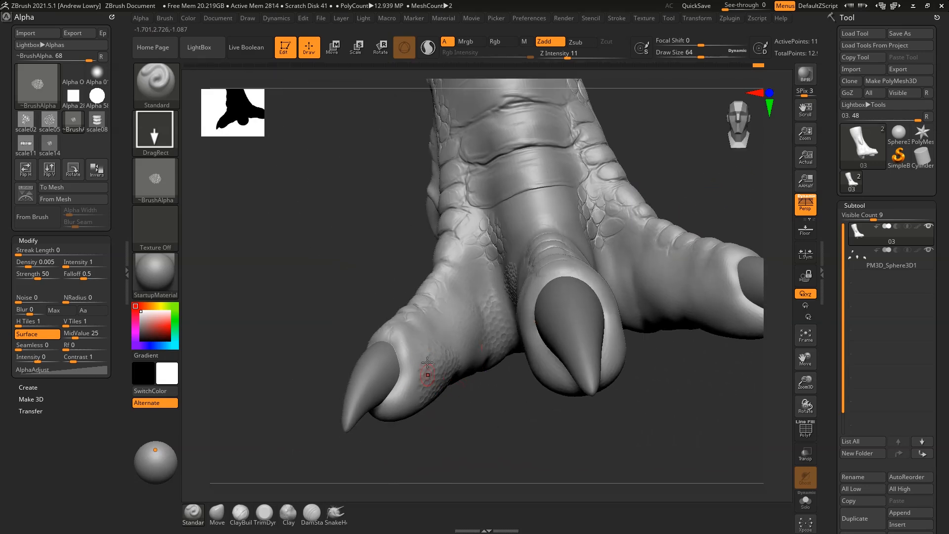
pyautogui.moveTo(476, 425); pyautogui.dragTo(504, 389)
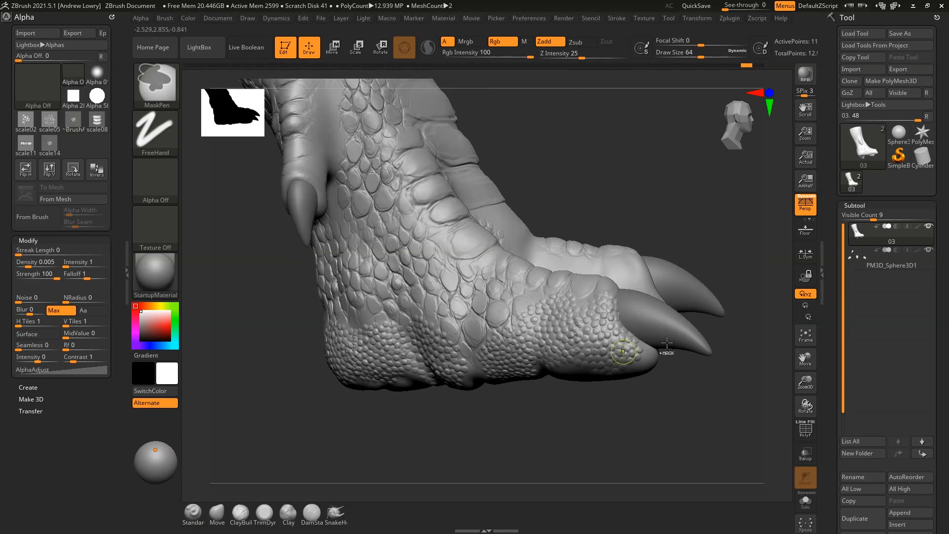
# Undo the four latest heel scale stamps, keeping the toe patch
pyautogui.hotkey('ctrl', 'z')
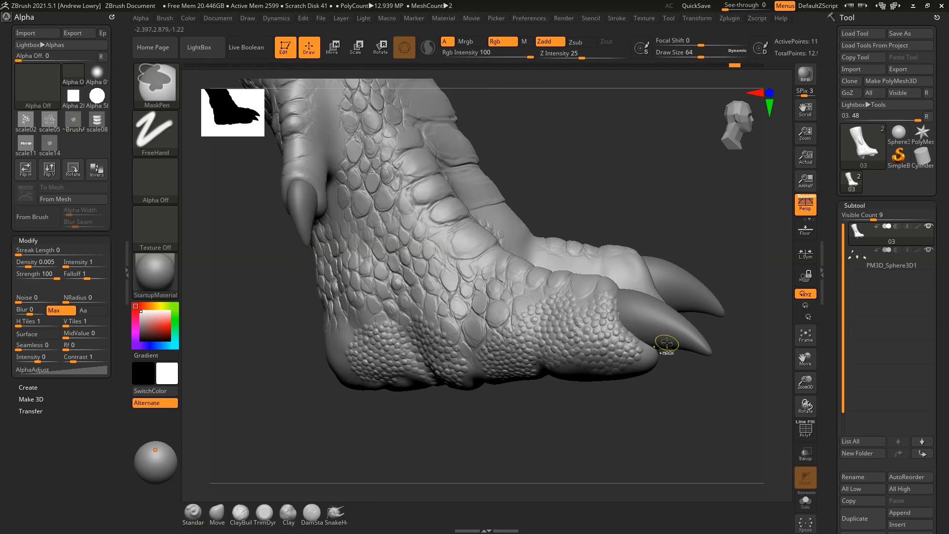
pyautogui.hotkey('ctrl', 'z')
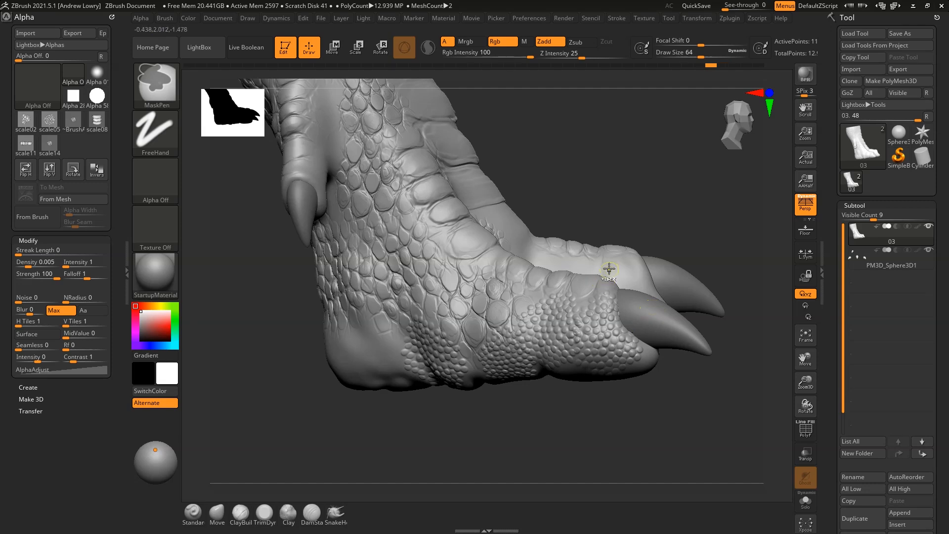
pyautogui.hotkey('ctrl', 'z')
pyautogui.hotkey('ctrl', 'z')
pyautogui.hotkey('ctrl', 'z')
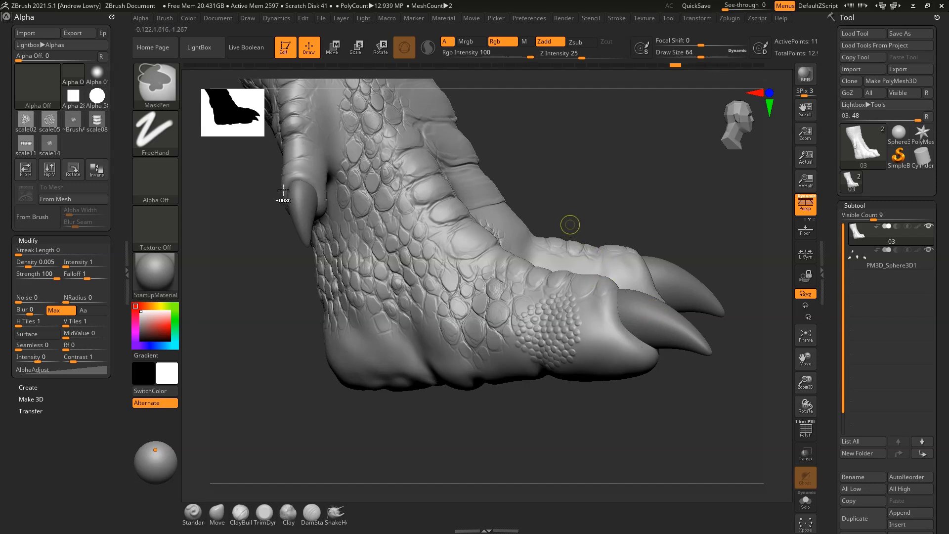
pyautogui.hotkey('ctrl', 'z')
pyautogui.click(165, 19)
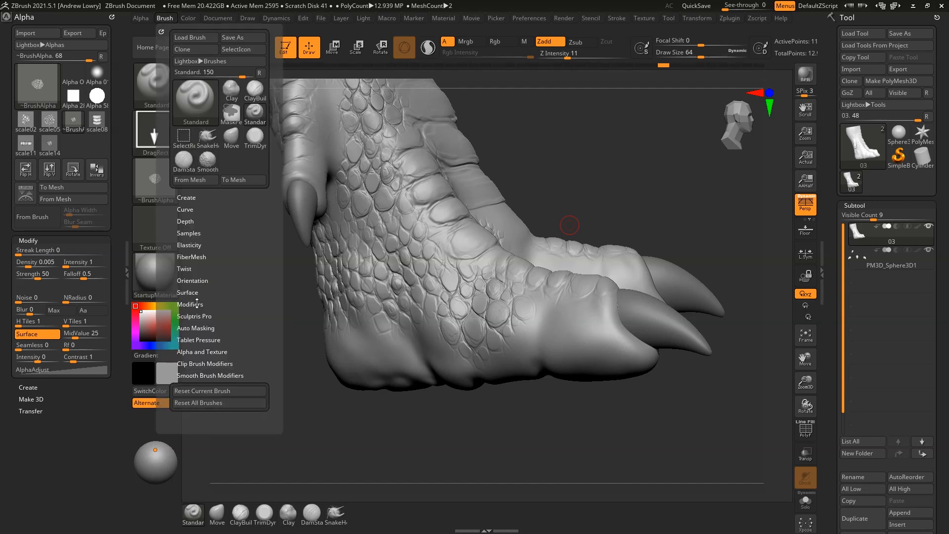
# Enable BackfaceMask under the brush's Auto Masking options
pyautogui.moveTo(197, 304); pyautogui.dragTo(201, 267)
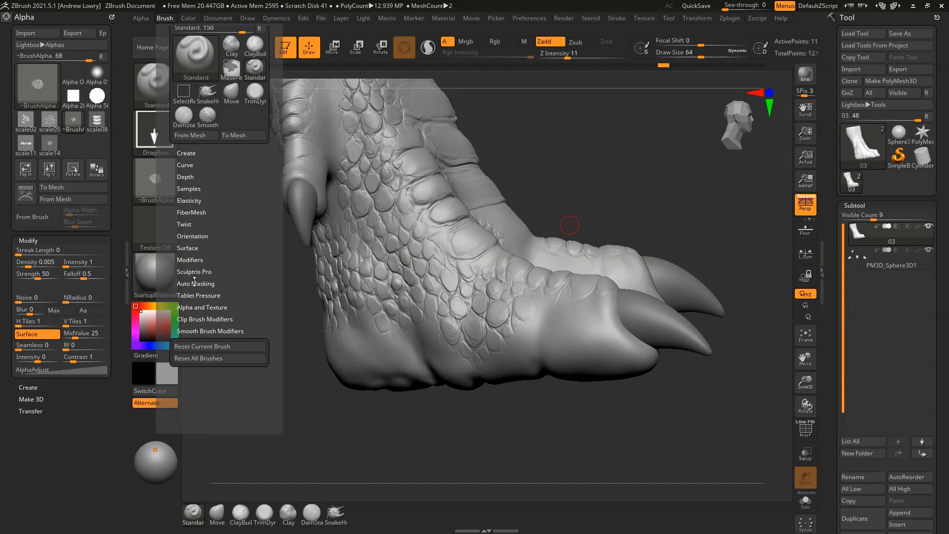
pyautogui.click(195, 282)
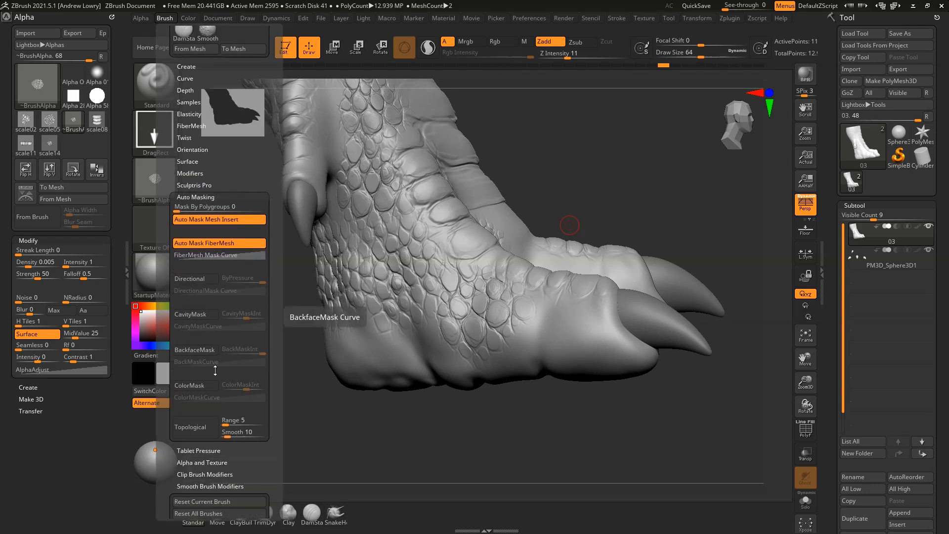
pyautogui.click(195, 352)
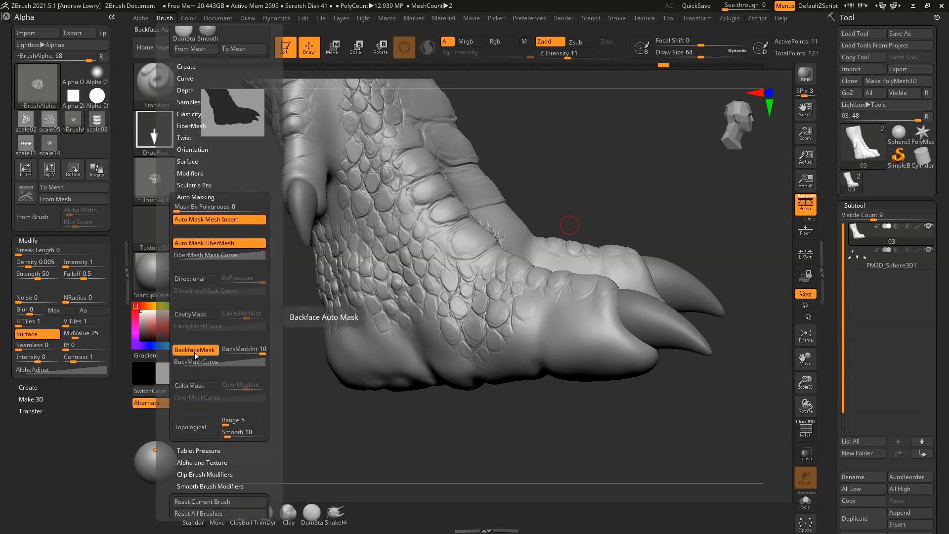
# Stamp a round scale patch on the outer toe and check it from front and side
pyautogui.moveTo(593, 333)
pyautogui.mouseDown()
pyautogui.moveTo(643, 396)
pyautogui.moveTo(720, 400)
pyautogui.mouseUp()
pyautogui.moveTo(712, 193); pyautogui.dragTo(652, 206)
pyautogui.moveTo(677, 410); pyautogui.dragTo(640, 391)
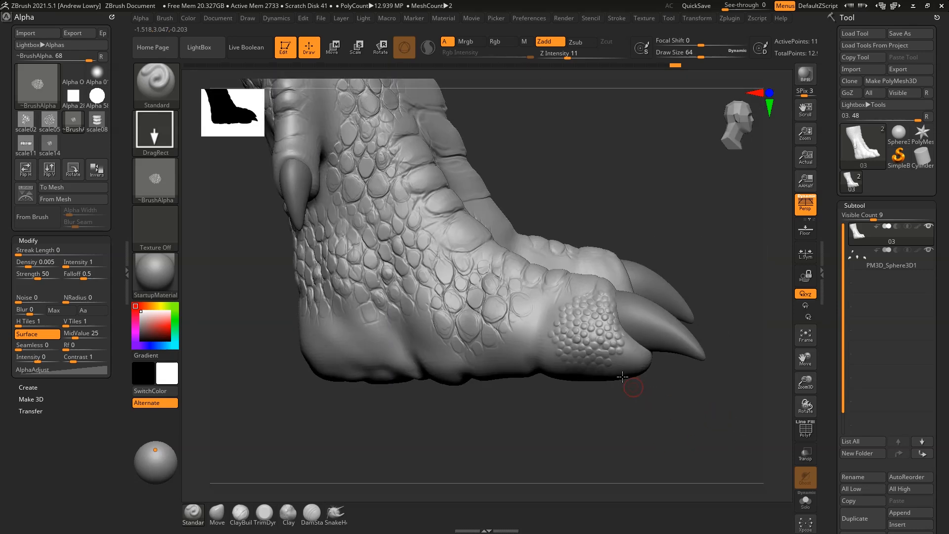
# Stamp enlarged scale patches and a large bump patch on the lower foot
pyautogui.press('ctrl')
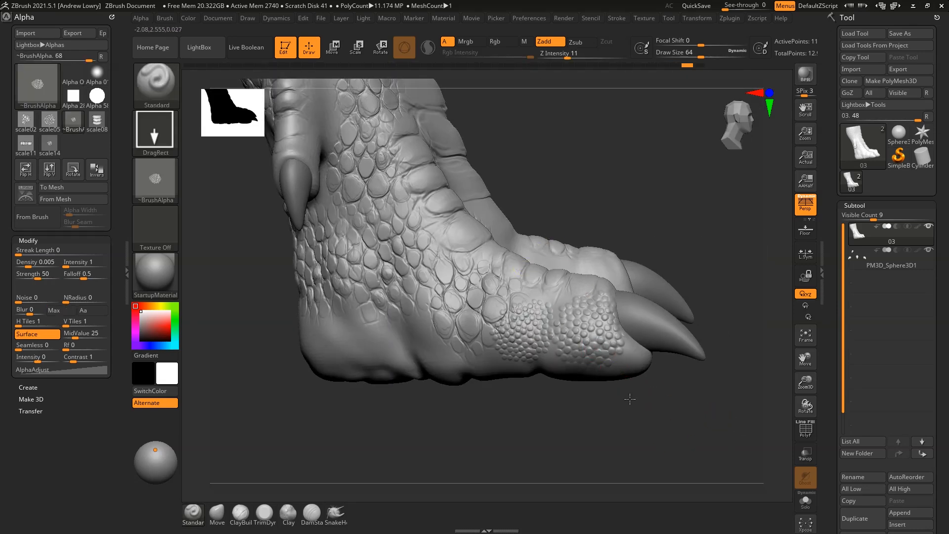
pyautogui.moveTo(640, 409)
pyautogui.mouseDown()
pyautogui.moveTo(647, 414)
pyautogui.moveTo(630, 356)
pyautogui.moveTo(683, 237)
pyautogui.moveTo(470, 321)
pyautogui.mouseUp()
pyautogui.moveTo(529, 381); pyautogui.dragTo(415, 327)
pyautogui.moveTo(387, 396); pyautogui.dragTo(352, 324)
pyautogui.moveTo(364, 367); pyautogui.dragTo(487, 373)
pyautogui.moveTo(702, 195)
pyautogui.mouseDown()
pyautogui.moveTo(640, 218)
pyautogui.moveTo(480, 329)
pyautogui.mouseUp()
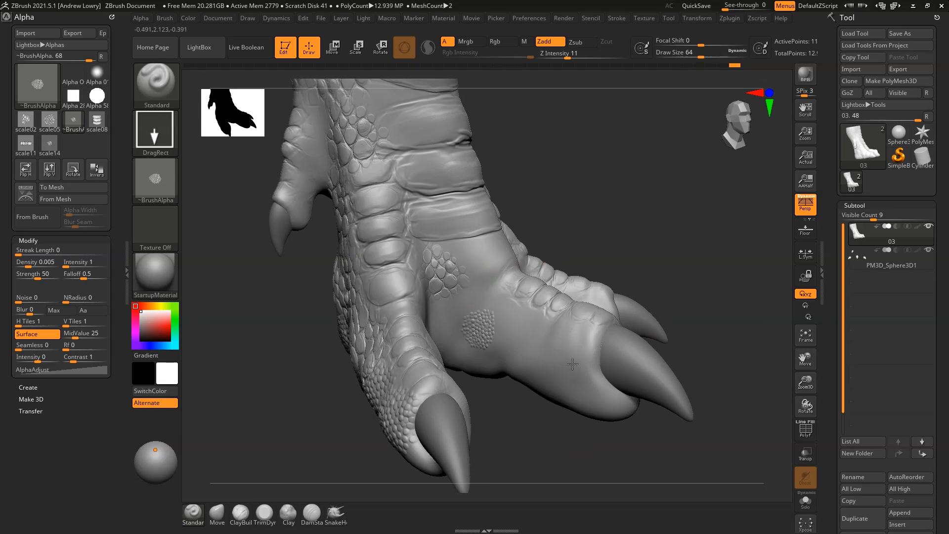
# Stamp a scale patch near the claw and a large patch on the left toe
pyautogui.moveTo(595, 354)
pyautogui.mouseDown()
pyautogui.moveTo(580, 349)
pyautogui.moveTo(608, 252)
pyautogui.moveTo(634, 251)
pyautogui.mouseUp()
pyautogui.moveTo(573, 364); pyautogui.dragTo(715, 331)
pyautogui.moveTo(691, 248); pyautogui.dragTo(673, 199)
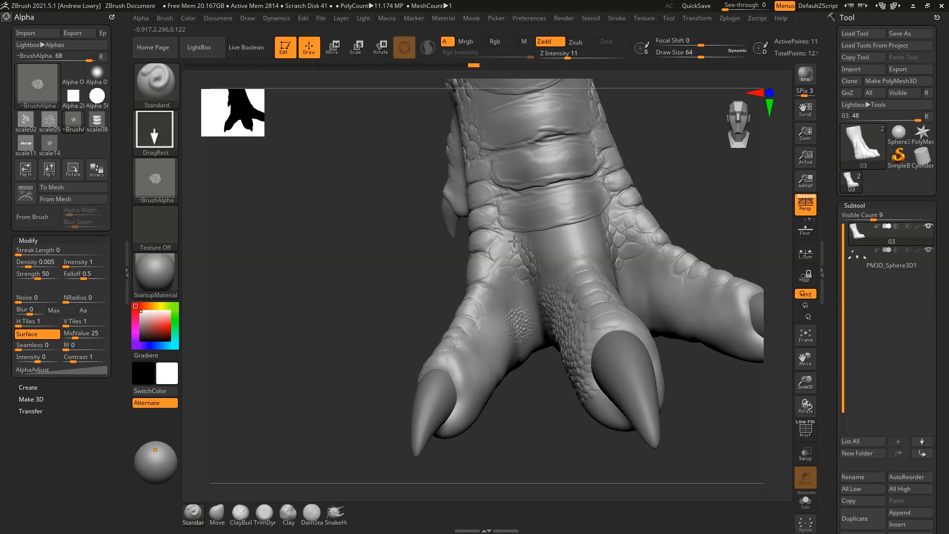
pyautogui.moveTo(700, 178); pyautogui.dragTo(617, 266)
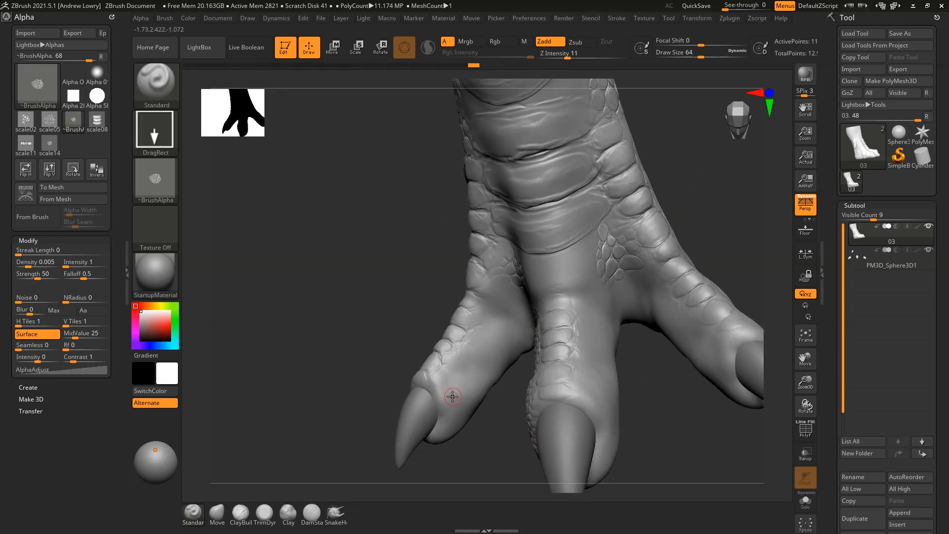
pyautogui.moveTo(483, 460); pyautogui.dragTo(512, 315)
pyautogui.moveTo(529, 280); pyautogui.dragTo(504, 349)
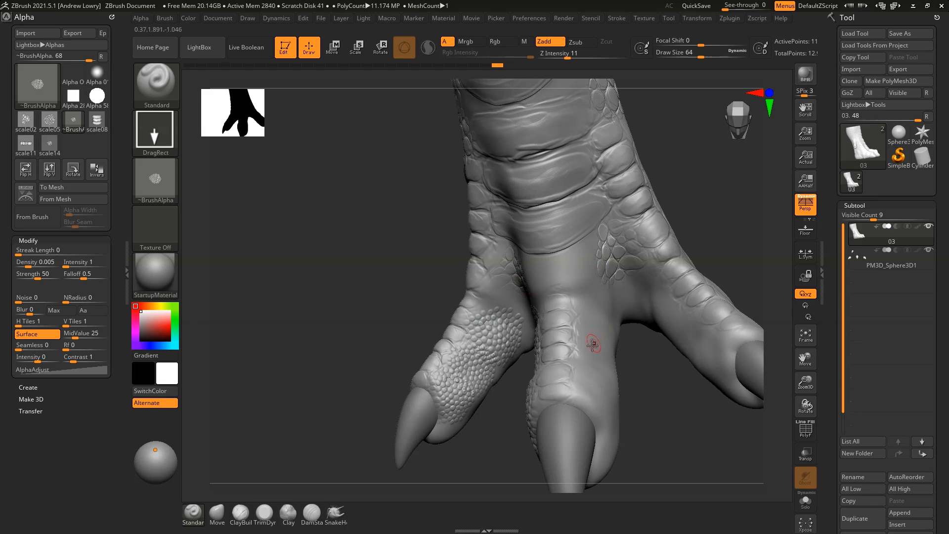
# Add a small-scale patch between the toes, then redo an oversized foot patch
pyautogui.moveTo(632, 211); pyautogui.dragTo(530, 315)
pyautogui.moveTo(615, 252); pyautogui.dragTo(660, 299)
pyautogui.moveTo(731, 231)
pyautogui.mouseDown()
pyautogui.moveTo(720, 266)
pyautogui.moveTo(600, 255)
pyautogui.mouseUp()
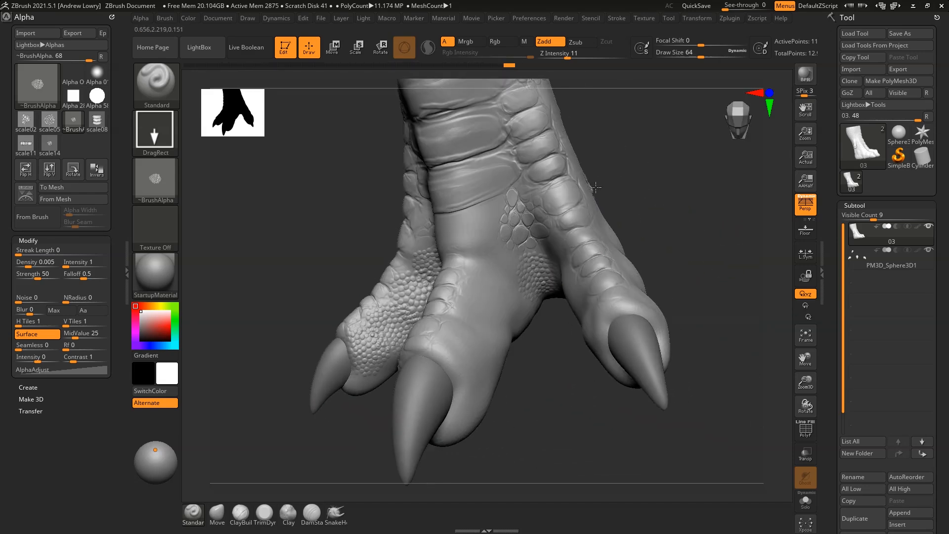
pyautogui.moveTo(545, 221)
pyautogui.mouseDown()
pyautogui.moveTo(569, 203)
pyautogui.moveTo(609, 199)
pyautogui.moveTo(663, 212)
pyautogui.mouseUp()
pyautogui.moveTo(699, 219); pyautogui.dragTo(623, 248)
pyautogui.hotkey('ctrl', 'z')
pyautogui.moveTo(513, 297)
pyautogui.mouseDown()
pyautogui.moveTo(606, 201)
pyautogui.moveTo(610, 188)
pyautogui.moveTo(593, 190)
pyautogui.moveTo(610, 189)
pyautogui.mouseUp()
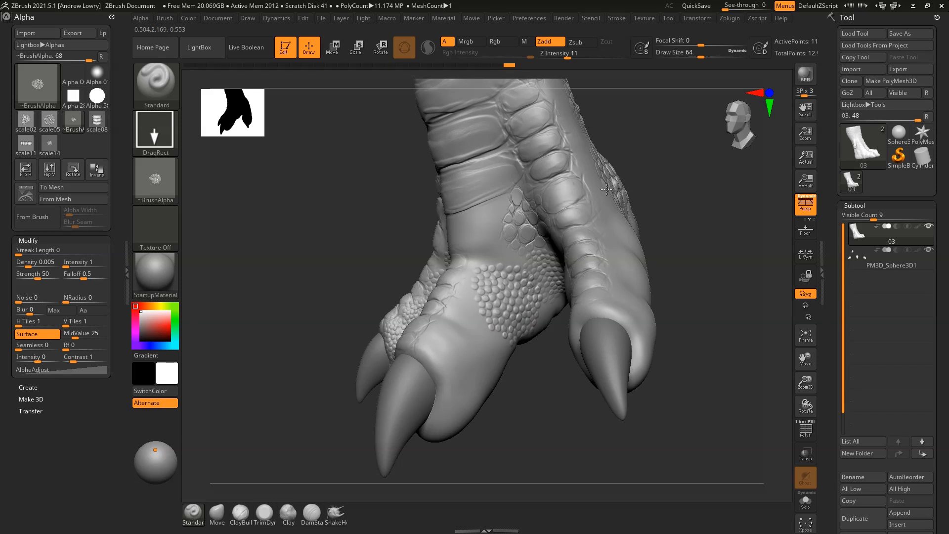
# Undo the latest scale stamps and enlarge a scale patch on the lower toe
pyautogui.moveTo(473, 345)
pyautogui.mouseDown()
pyautogui.moveTo(482, 359)
pyautogui.moveTo(462, 281)
pyautogui.moveTo(460, 215)
pyautogui.mouseUp()
pyautogui.press('ctrl')
pyautogui.hotkey('ctrl', 'z')
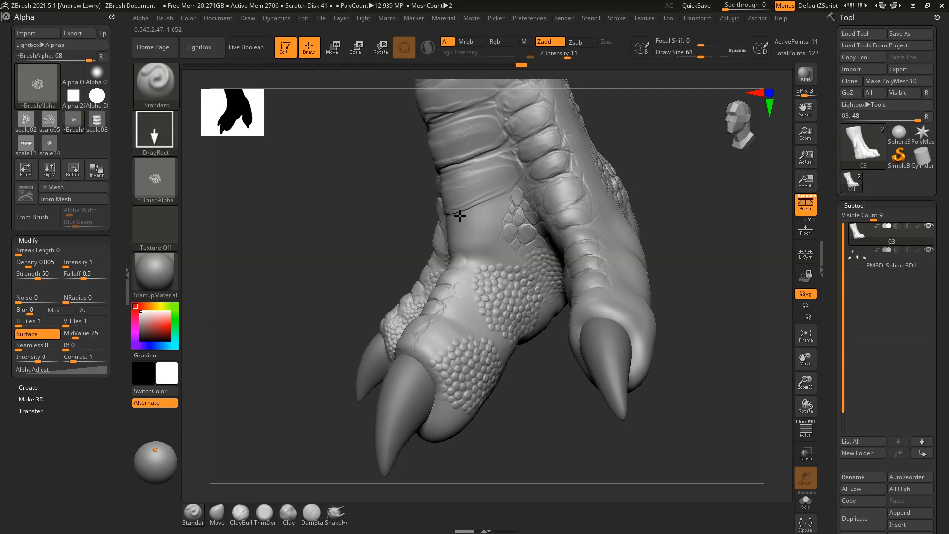
pyautogui.hotkey('ctrl', 'z')
pyautogui.moveTo(513, 229); pyautogui.dragTo(516, 196)
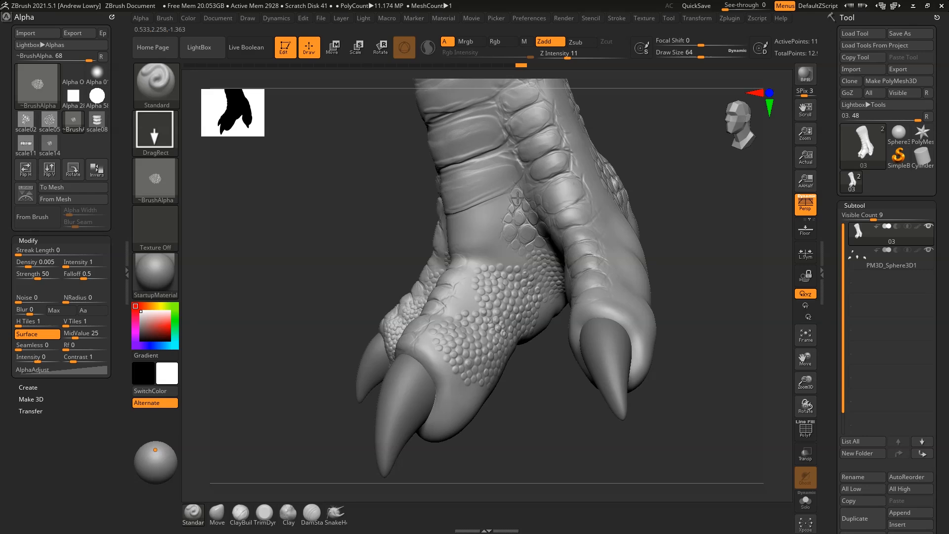
# Finish the toe scale patch, Shift-smooth its edges, and stamp patches on the side toe
pyautogui.moveTo(495, 308); pyautogui.dragTo(487, 369)
pyautogui.moveTo(692, 257); pyautogui.dragTo(643, 217)
pyautogui.keyDown('shift'); pyautogui.moveTo(477, 424); pyautogui.dragTo(453, 403); pyautogui.keyUp('shift')
pyautogui.moveTo(618, 277)
pyautogui.mouseDown()
pyautogui.moveTo(541, 233)
pyautogui.moveTo(530, 242)
pyautogui.mouseUp()
pyautogui.moveTo(426, 311); pyautogui.dragTo(562, 352)
pyautogui.moveTo(500, 329)
pyautogui.mouseDown()
pyautogui.moveTo(604, 299)
pyautogui.moveTo(445, 287)
pyautogui.mouseUp()
pyautogui.moveTo(453, 374); pyautogui.dragTo(540, 332)
pyautogui.moveTo(658, 396); pyautogui.dragTo(692, 366)
# Stamp and smooth scale patches on the foot's other side, mid-foot and heel
pyautogui.moveTo(586, 303); pyautogui.dragTo(709, 168)
pyautogui.moveTo(623, 284)
pyautogui.mouseDown()
pyautogui.moveTo(697, 247)
pyautogui.moveTo(766, 180)
pyautogui.mouseUp()
pyautogui.keyDown('shift'); pyautogui.moveTo(687, 280); pyautogui.dragTo(670, 295); pyautogui.keyUp('shift')
pyautogui.moveTo(719, 326); pyautogui.dragTo(628, 336)
pyautogui.moveTo(549, 304)
pyautogui.mouseDown()
pyautogui.moveTo(579, 420)
pyautogui.moveTo(637, 218)
pyautogui.mouseUp()
pyautogui.moveTo(606, 304)
pyautogui.mouseDown()
pyautogui.moveTo(752, 301)
pyautogui.moveTo(717, 299)
pyautogui.mouseUp()
pyautogui.moveTo(686, 301)
pyautogui.mouseDown()
pyautogui.moveTo(784, 222)
pyautogui.moveTo(669, 171)
pyautogui.mouseUp()
pyautogui.moveTo(643, 396); pyautogui.dragTo(726, 377)
# Dock the Transform palette and stamp scale patches on the upper toe
pyautogui.click(697, 18)
pyautogui.moveTo(248, 317); pyautogui.dragTo(356, 207)
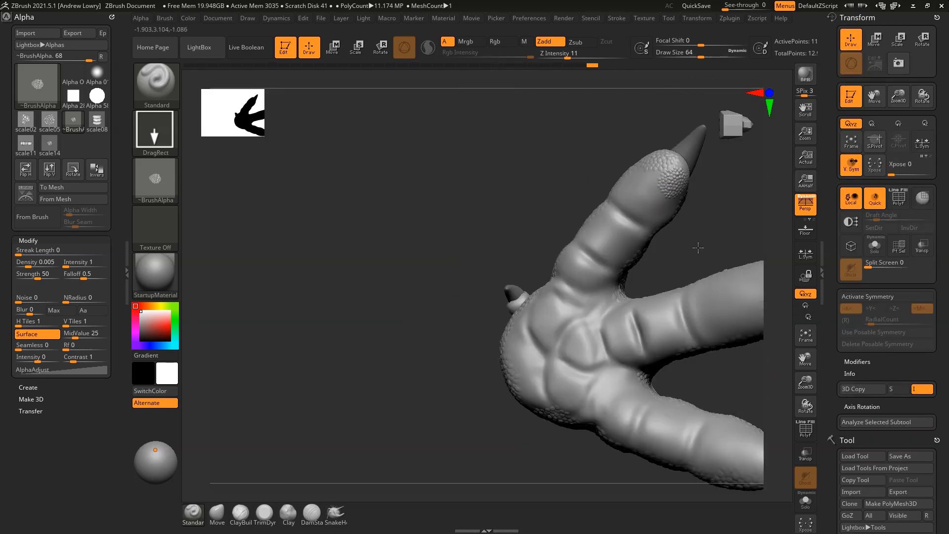
pyautogui.moveTo(662, 183); pyautogui.dragTo(727, 292)
pyautogui.moveTo(586, 260); pyautogui.dragTo(630, 272)
pyautogui.moveTo(692, 257); pyautogui.dragTo(712, 227)
pyautogui.moveTo(652, 209); pyautogui.dragTo(712, 227)
pyautogui.moveTo(629, 248); pyautogui.dragTo(688, 270)
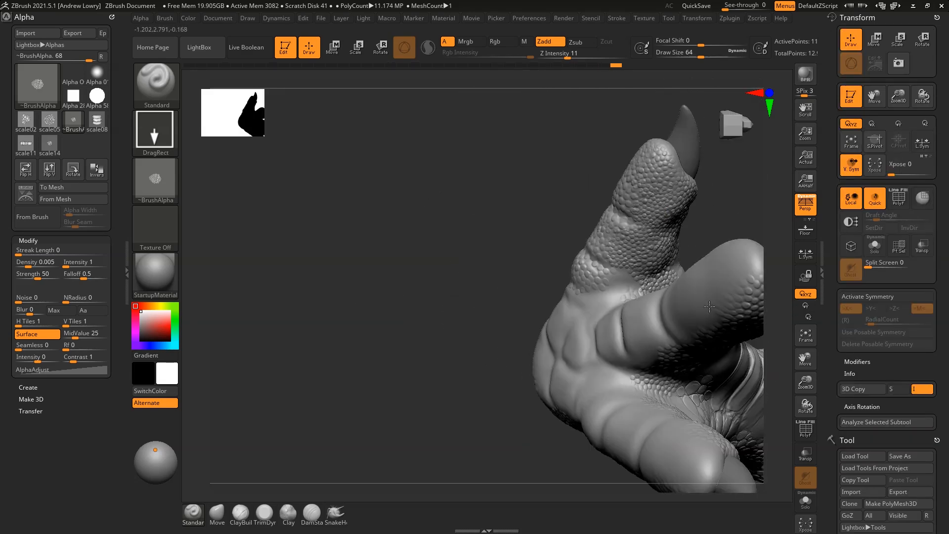
# Stamp scale patches across the sole and between the toes
pyautogui.moveTo(686, 305); pyautogui.dragTo(767, 251)
pyautogui.moveTo(605, 236)
pyautogui.mouseDown()
pyautogui.moveTo(620, 251)
pyautogui.moveTo(613, 269)
pyautogui.mouseUp()
pyautogui.moveTo(566, 283); pyautogui.dragTo(554, 307)
pyautogui.moveTo(635, 360)
pyautogui.mouseDown()
pyautogui.moveTo(737, 345)
pyautogui.moveTo(717, 316)
pyautogui.mouseUp()
pyautogui.moveTo(559, 293); pyautogui.dragTo(550, 357)
pyautogui.moveTo(541, 367); pyautogui.dragTo(556, 384)
pyautogui.moveTo(579, 344); pyautogui.dragTo(591, 367)
pyautogui.moveTo(721, 265); pyautogui.dragTo(663, 297)
pyautogui.moveTo(607, 299); pyautogui.dragTo(633, 319)
# Cover the middle toe with stamped scale patches from several angles
pyautogui.moveTo(637, 451); pyautogui.dragTo(584, 425)
pyautogui.moveTo(679, 302); pyautogui.dragTo(700, 316)
pyautogui.moveTo(632, 288); pyautogui.dragTo(650, 302)
pyautogui.moveTo(717, 195); pyautogui.dragTo(712, 257)
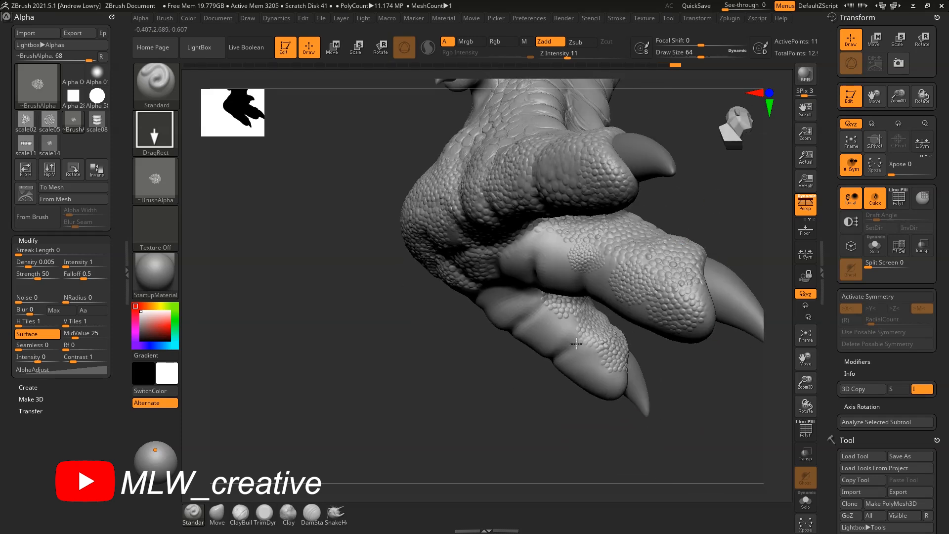
pyautogui.moveTo(583, 253); pyautogui.dragTo(610, 271)
pyautogui.moveTo(534, 244); pyautogui.dragTo(558, 265)
pyautogui.moveTo(545, 362); pyautogui.dragTo(554, 277)
pyautogui.moveTo(675, 204); pyautogui.dragTo(695, 220)
pyautogui.moveTo(702, 348); pyautogui.dragTo(677, 390)
pyautogui.moveTo(622, 230); pyautogui.dragTo(643, 247)
pyautogui.moveTo(560, 249); pyautogui.dragTo(576, 267)
pyautogui.moveTo(539, 265)
pyautogui.mouseDown()
pyautogui.moveTo(554, 278)
pyautogui.moveTo(523, 299)
pyautogui.mouseUp()
# Stamp scale patches between the toes and along the lower toe
pyautogui.moveTo(505, 280); pyautogui.dragTo(520, 303)
pyautogui.moveTo(662, 307); pyautogui.dragTo(683, 267)
pyautogui.moveTo(479, 335); pyautogui.dragTo(493, 350)
pyautogui.moveTo(537, 351)
pyautogui.mouseDown()
pyautogui.moveTo(555, 366)
pyautogui.moveTo(621, 375)
pyautogui.mouseUp()
pyautogui.moveTo(666, 374); pyautogui.dragTo(681, 386)
pyautogui.moveTo(686, 276); pyautogui.dragTo(727, 262)
pyautogui.moveTo(638, 324)
pyautogui.mouseDown()
pyautogui.moveTo(657, 341)
pyautogui.moveTo(727, 229)
pyautogui.mouseUp()
# Stamp small scale patches on the toe and in the gaps between the toes
pyautogui.moveTo(704, 158)
pyautogui.mouseDown()
pyautogui.moveTo(745, 291)
pyautogui.moveTo(693, 248)
pyautogui.mouseUp()
pyautogui.moveTo(551, 291)
pyautogui.mouseDown()
pyautogui.moveTo(564, 304)
pyautogui.moveTo(677, 276)
pyautogui.mouseUp()
pyautogui.moveTo(692, 346); pyautogui.dragTo(737, 307)
pyautogui.moveTo(598, 156); pyautogui.dragTo(613, 171)
pyautogui.moveTo(646, 140); pyautogui.dragTo(661, 154)
pyautogui.moveTo(696, 211); pyautogui.dragTo(600, 361)
pyautogui.moveTo(669, 230); pyautogui.dragTo(683, 245)
# Stamp small scale patches around the rear claw, then settle on a front three-quarter view
pyautogui.moveTo(624, 353); pyautogui.dragTo(692, 336)
pyautogui.moveTo(683, 258); pyautogui.dragTo(695, 271)
pyautogui.moveTo(695, 358); pyautogui.dragTo(742, 346)
pyautogui.moveTo(578, 388); pyautogui.dragTo(712, 420)
pyautogui.moveTo(737, 199); pyautogui.dragTo(618, 200)
pyautogui.moveTo(684, 181); pyautogui.dragTo(697, 194)
pyautogui.moveTo(694, 142); pyautogui.dragTo(707, 154)
pyautogui.moveTo(593, 208)
pyautogui.mouseDown()
pyautogui.moveTo(692, 198)
pyautogui.moveTo(711, 179)
pyautogui.mouseUp()
pyautogui.moveTo(752, 223); pyautogui.dragTo(732, 149)
pyautogui.moveTo(460, 276); pyautogui.dragTo(443, 364)
pyautogui.moveTo(584, 316); pyautogui.dragTo(684, 274)
pyautogui.moveTo(727, 247); pyautogui.dragTo(679, 215)
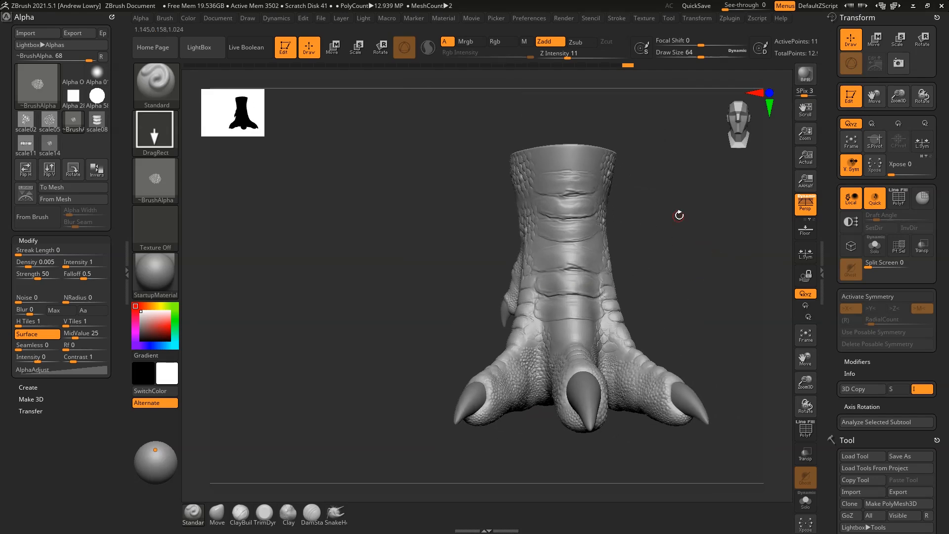
# Import scale10 from Custom_alphas as the brush alpha and zoom onto the ankle
pyautogui.click(167, 191)
pyautogui.click(168, 193)
pyautogui.click(230, 375)
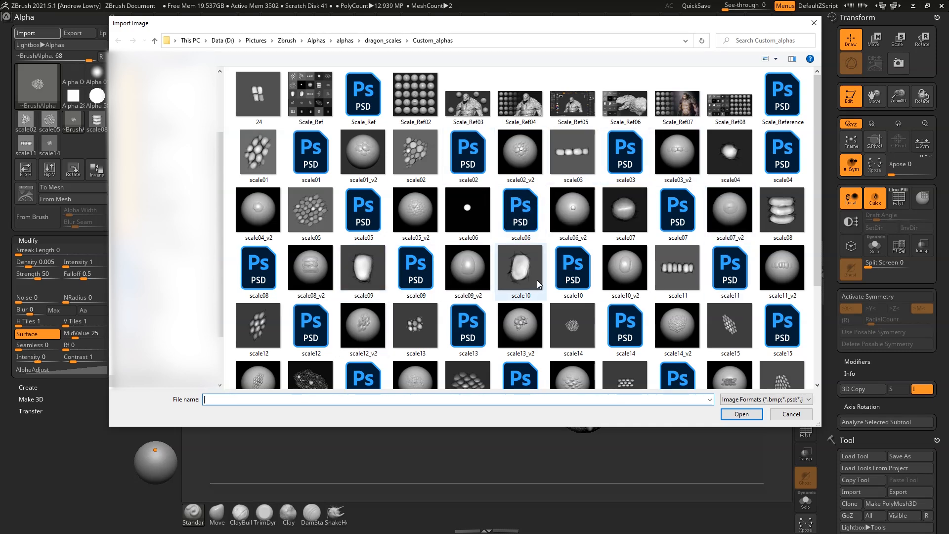
pyautogui.click(524, 273)
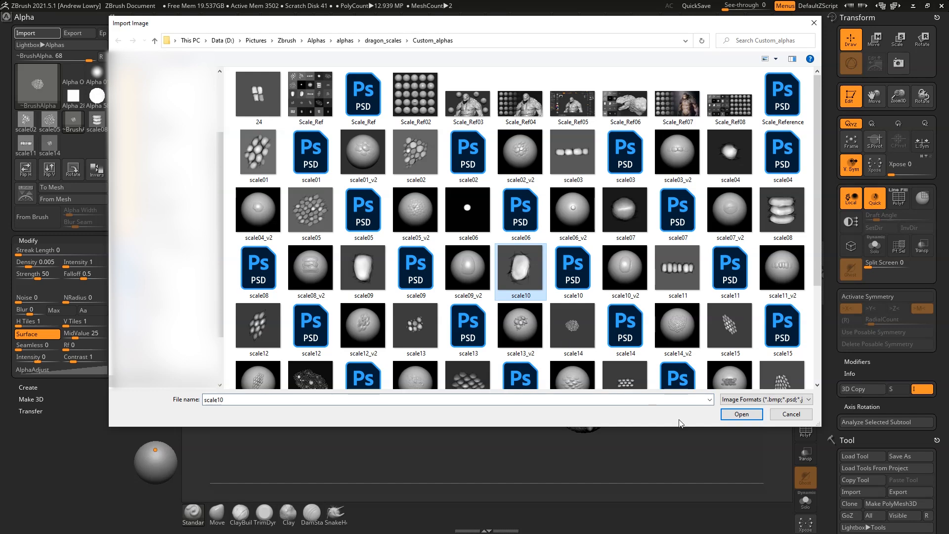
pyautogui.click(743, 415)
pyautogui.moveTo(691, 181); pyautogui.dragTo(640, 179)
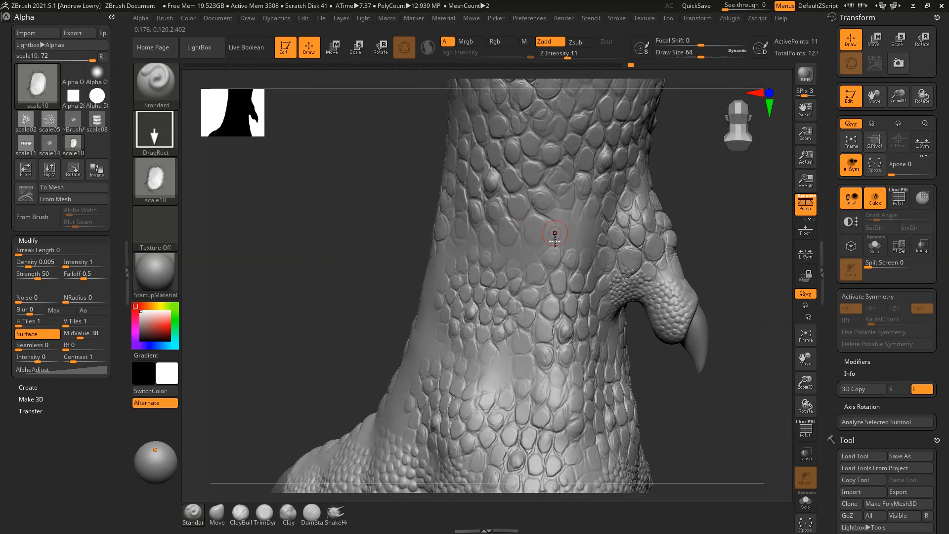
# Undo the faint scale stamp and raise the stamp's Z Intensity to 23
pyautogui.hotkey('ctrl', 'z')
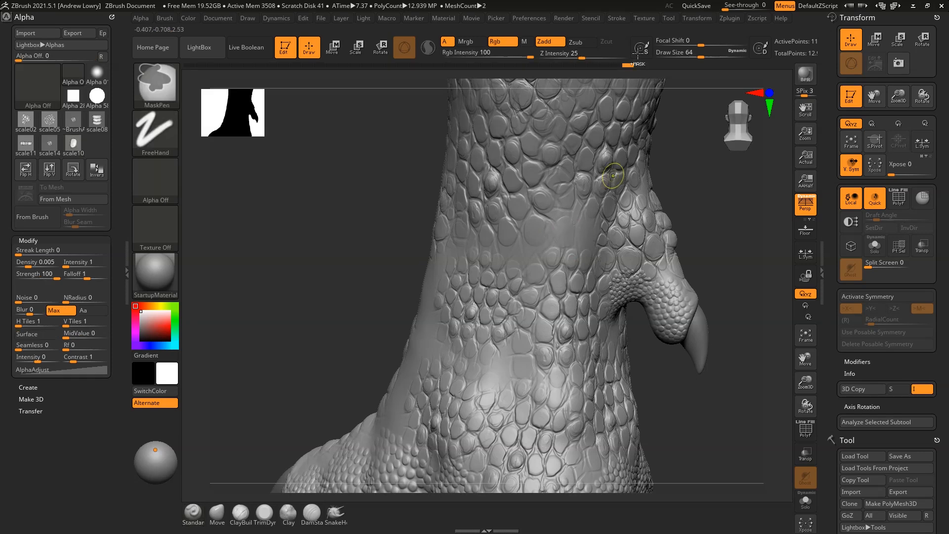
pyautogui.moveTo(568, 54); pyautogui.dragTo(587, 89)
pyautogui.click(581, 56)
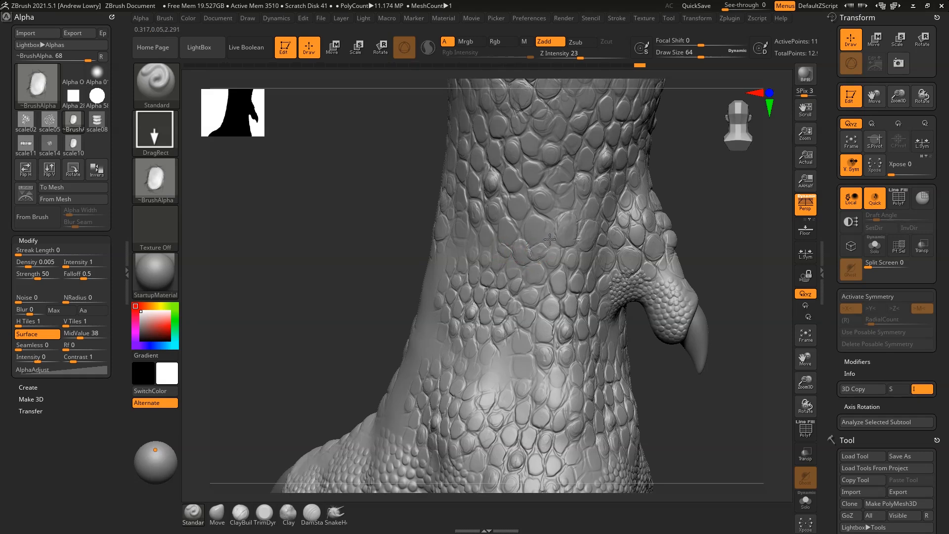
# Stamp larger scale plates on the leg and foot, undoing one rejected plate
pyautogui.moveTo(688, 192); pyautogui.dragTo(747, 303)
pyautogui.keyDown('alt'); pyautogui.moveTo(746, 395); pyautogui.dragTo(674, 205); pyautogui.keyUp('alt')
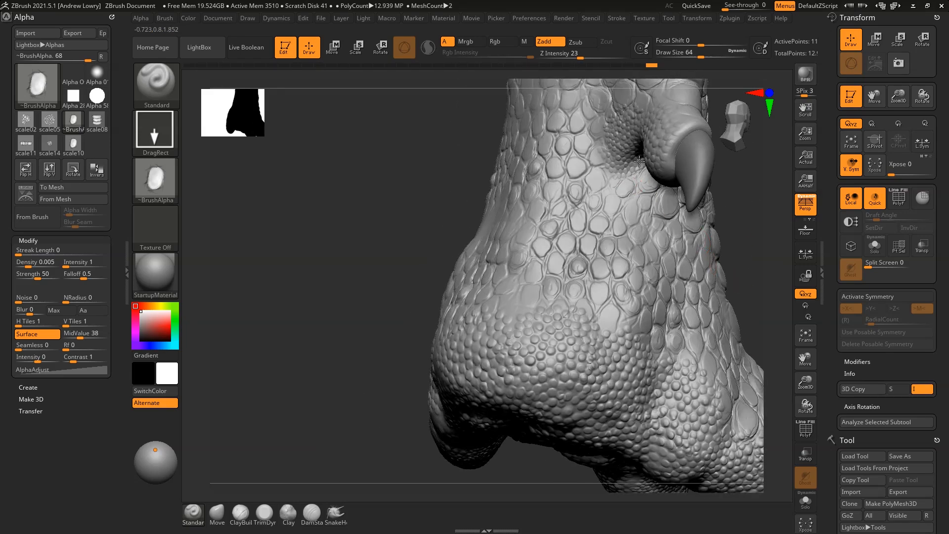
pyautogui.moveTo(740, 236); pyautogui.dragTo(783, 242)
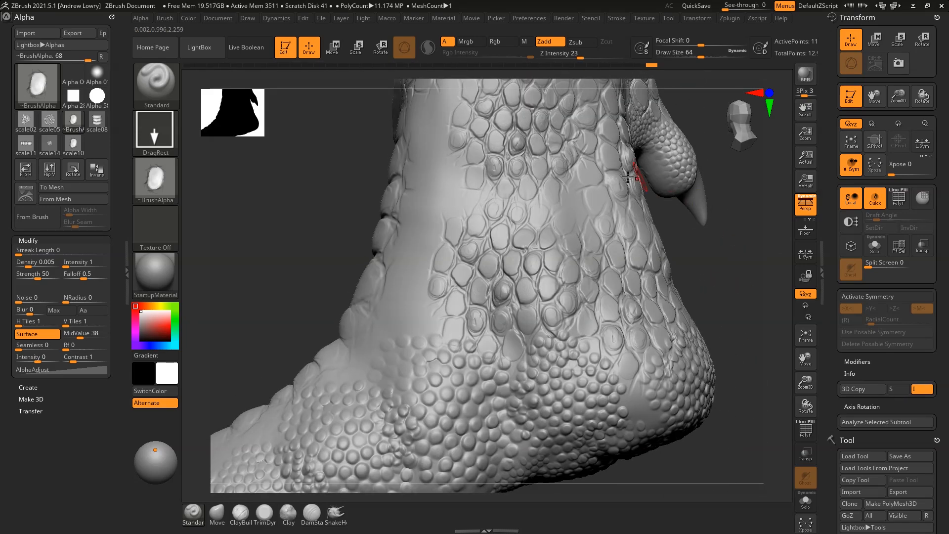
pyautogui.moveTo(577, 210); pyautogui.dragTo(579, 184)
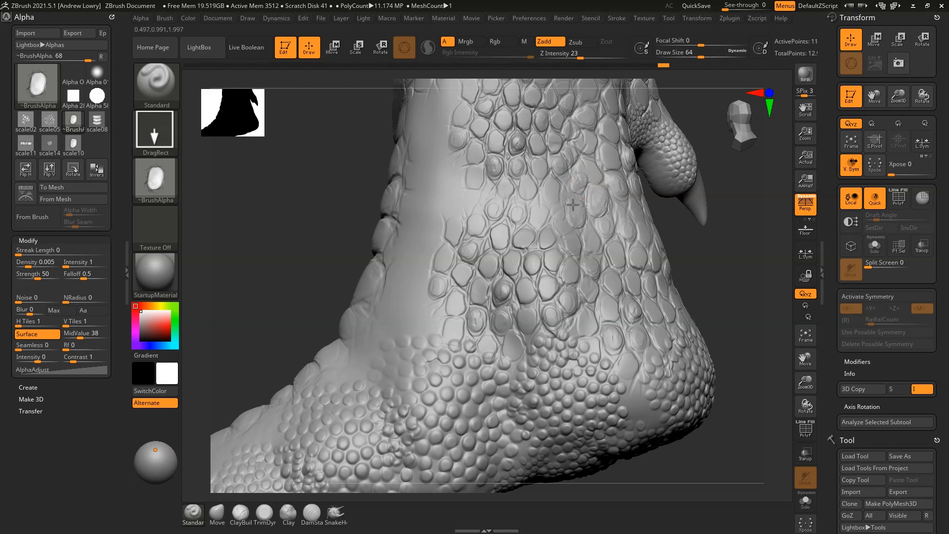
pyautogui.keyDown('alt'); pyautogui.moveTo(721, 230); pyautogui.dragTo(746, 231); pyautogui.keyUp('alt')
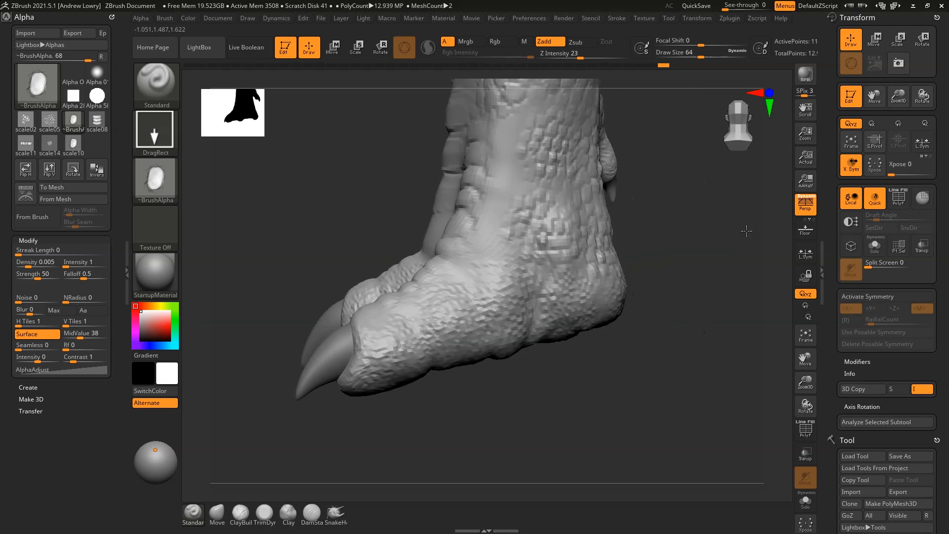
pyautogui.moveTo(638, 205); pyautogui.dragTo(723, 258)
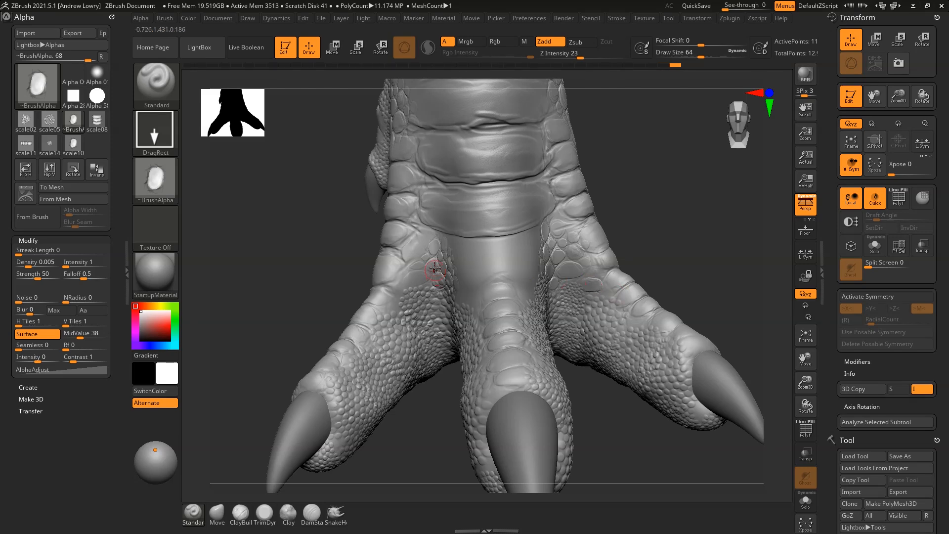
pyautogui.moveTo(665, 180); pyautogui.dragTo(694, 172)
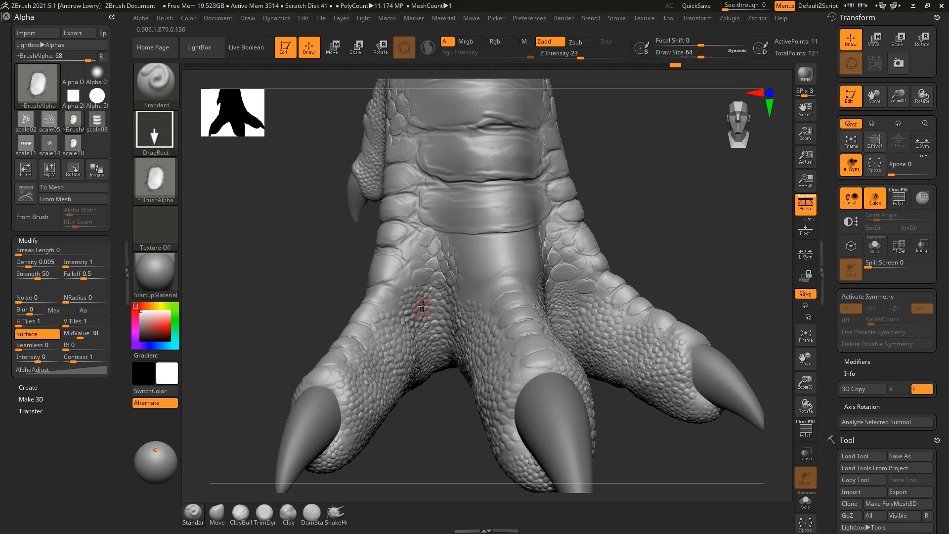
pyautogui.hotkey('ctrl', 'z')
pyautogui.moveTo(652, 197); pyautogui.dragTo(658, 257)
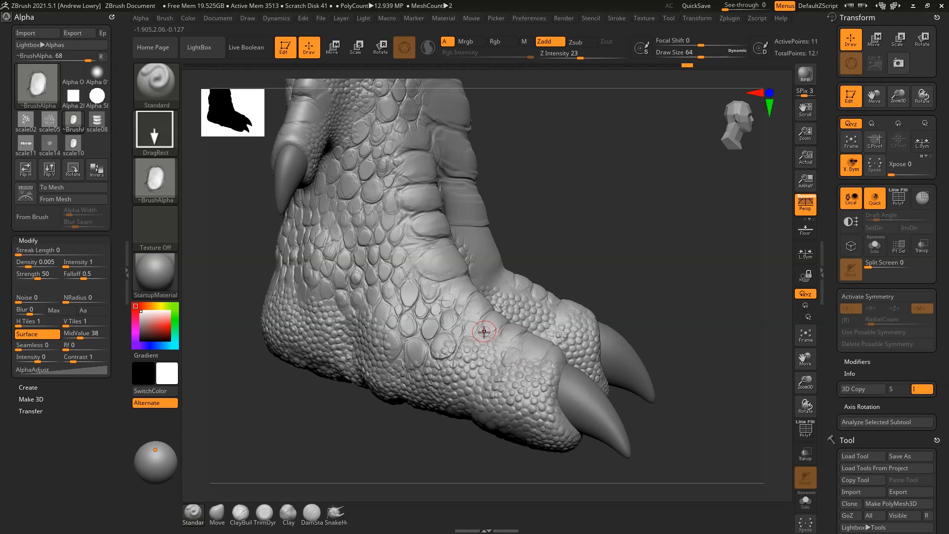
pyautogui.moveTo(616, 226); pyautogui.dragTo(622, 206)
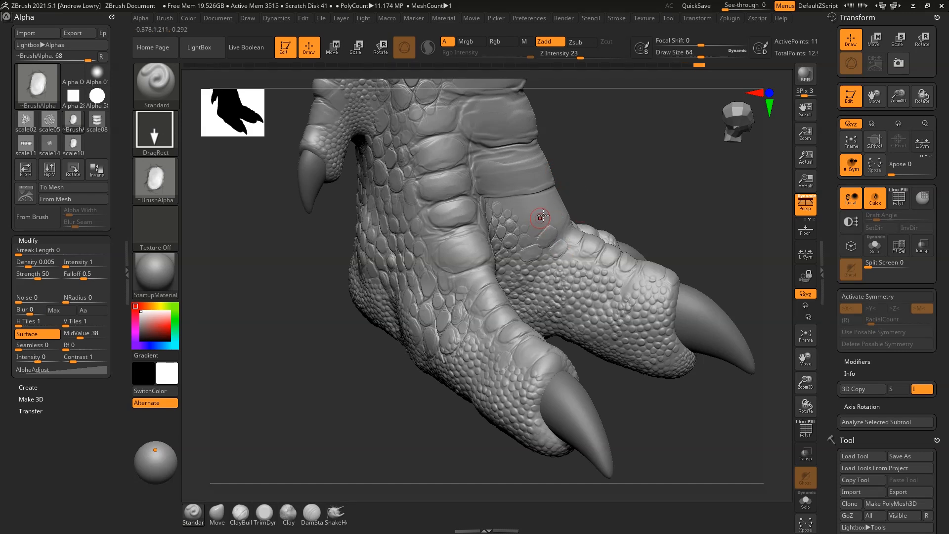
# Import the scale04 image from Custom_alphas and load it as the brush alpha
pyautogui.click(145, 174)
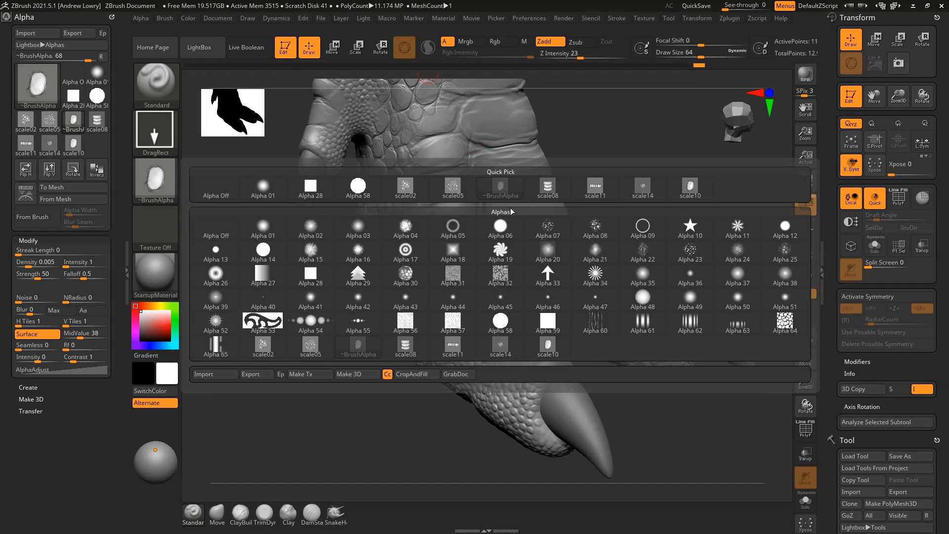
pyautogui.click(160, 186)
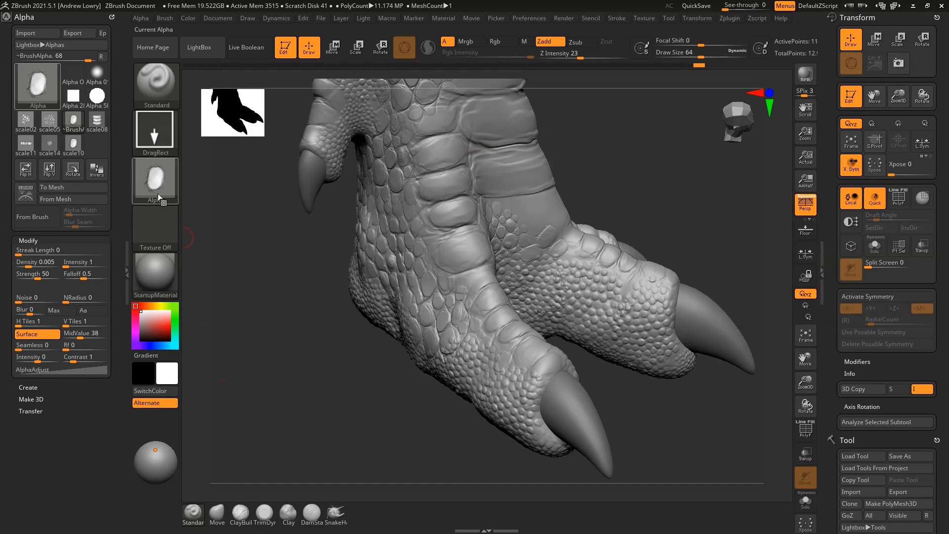
pyautogui.click(160, 186)
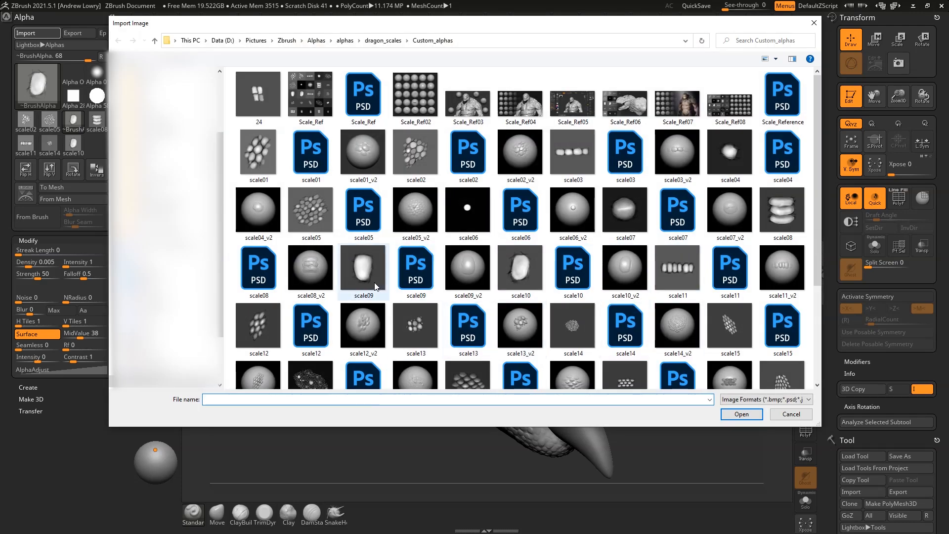
pyautogui.click(730, 154)
pyautogui.click(744, 415)
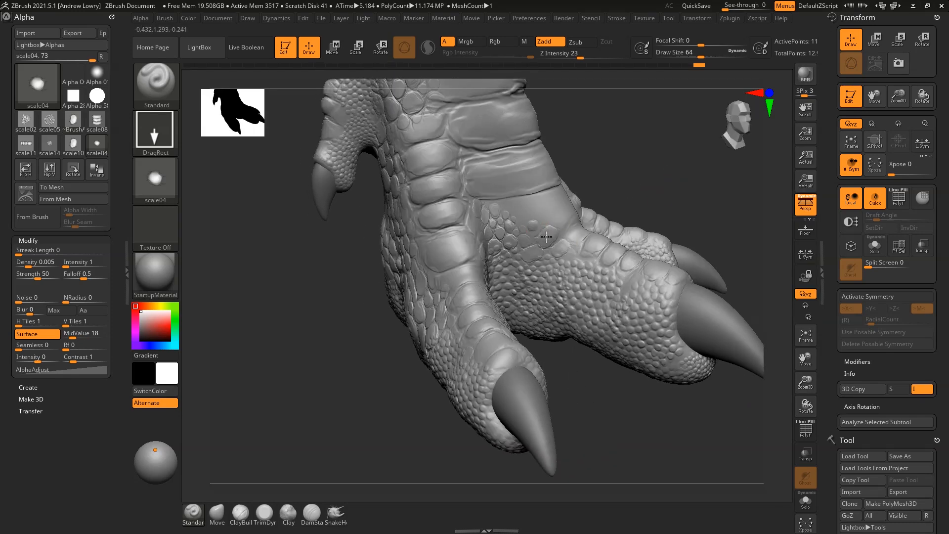
# Undo a stray stamp, then stamp a small scale04 bump on the toe and smooth it
pyautogui.moveTo(672, 179)
pyautogui.mouseDown()
pyautogui.moveTo(634, 174)
pyautogui.moveTo(656, 155)
pyautogui.moveTo(652, 196)
pyautogui.moveTo(658, 173)
pyautogui.moveTo(686, 165)
pyautogui.moveTo(664, 183)
pyautogui.mouseUp()
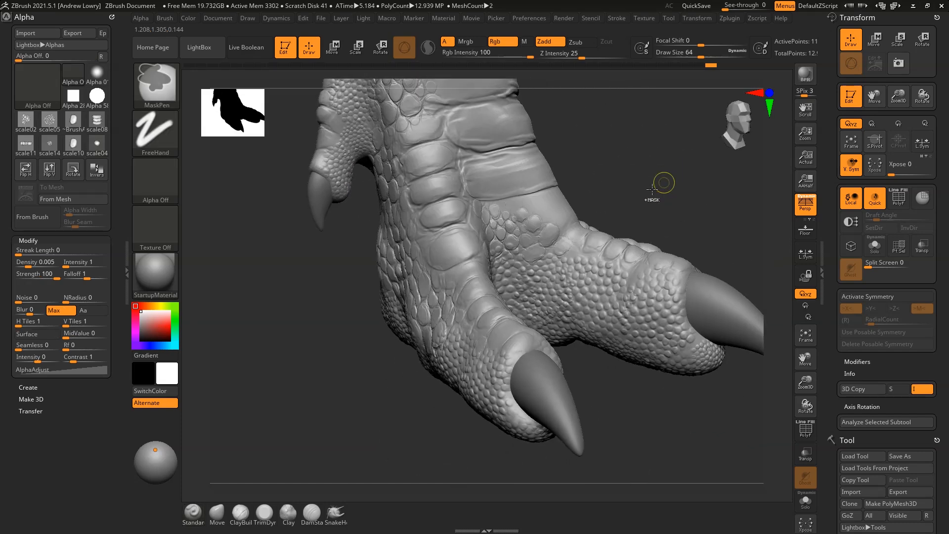
pyautogui.hotkey('ctrl', 'z')
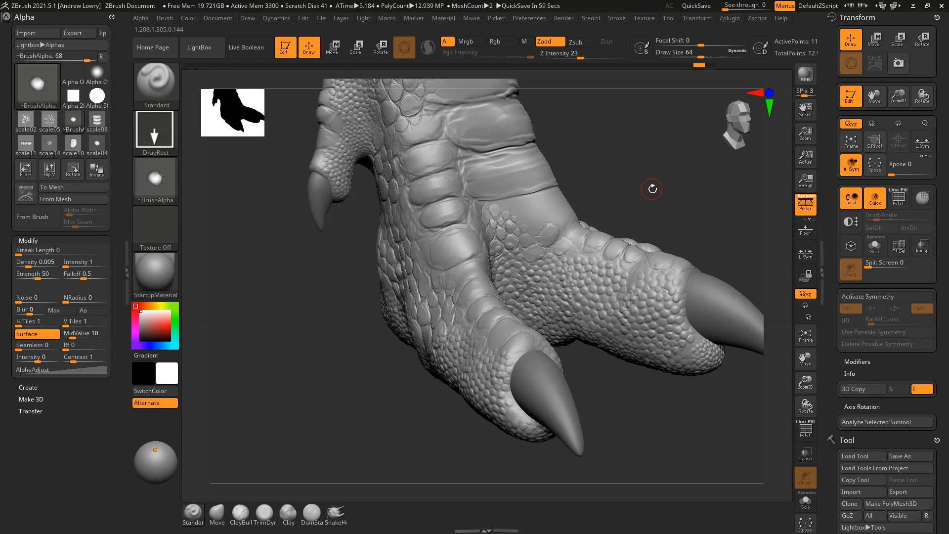
pyautogui.moveTo(687, 210); pyautogui.dragTo(651, 192)
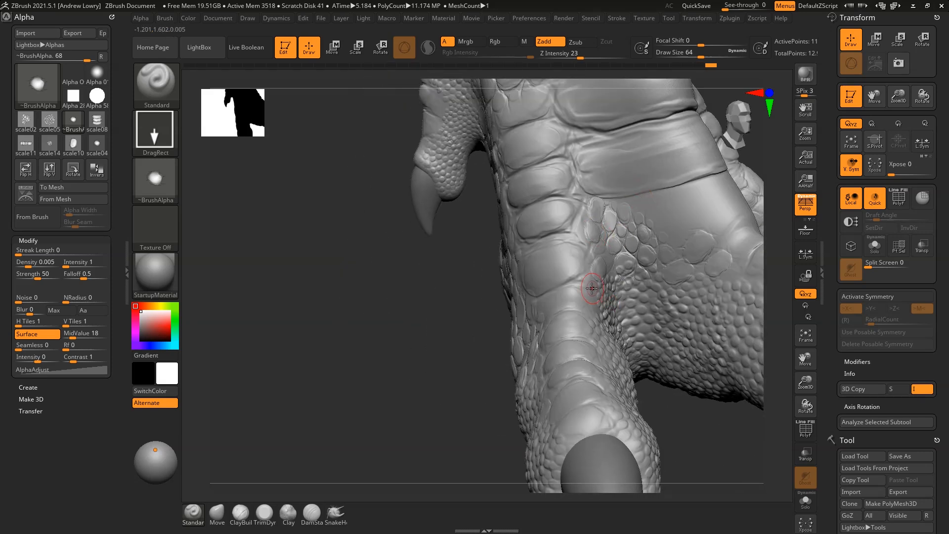
pyautogui.moveTo(525, 245); pyautogui.dragTo(643, 237)
pyautogui.moveTo(606, 205); pyautogui.dragTo(628, 224)
pyautogui.keyDown('alt'); pyautogui.moveTo(696, 237); pyautogui.dragTo(689, 204); pyautogui.keyUp('alt')
pyautogui.moveTo(583, 209)
pyautogui.keyDown('shift'); pyautogui.mouseDown()
pyautogui.moveTo(666, 254)
pyautogui.moveTo(536, 233)
pyautogui.mouseUp(); pyautogui.keyUp('shift')
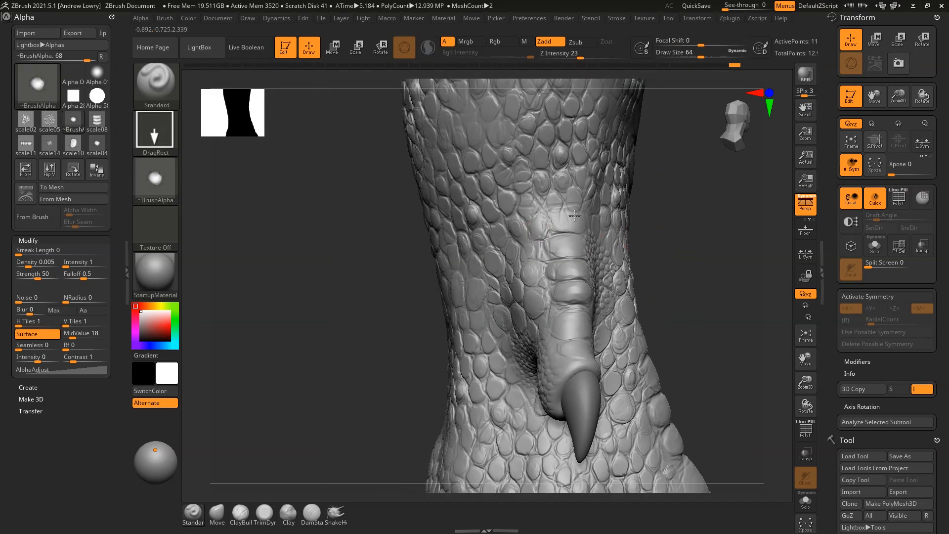
# Turn the foot around and stamp a smaller, rotated scale04 bump on the upper leg
pyautogui.moveTo(719, 217); pyautogui.dragTo(616, 232)
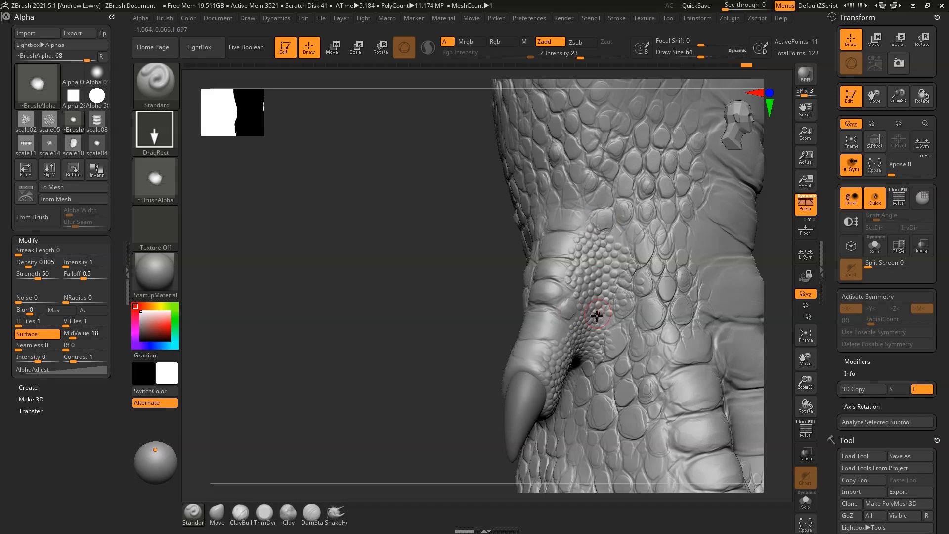
pyautogui.moveTo(657, 299); pyautogui.dragTo(618, 274)
pyautogui.keyDown('alt'); pyautogui.moveTo(760, 334); pyautogui.dragTo(739, 271); pyautogui.keyUp('alt')
pyautogui.keyDown('alt'); pyautogui.moveTo(729, 324); pyautogui.dragTo(710, 208); pyautogui.keyUp('alt')
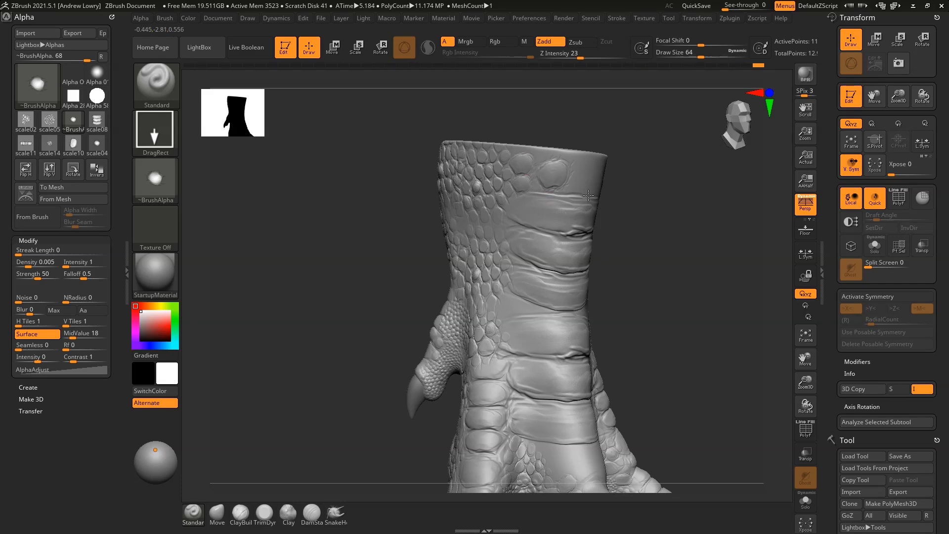
pyautogui.moveTo(598, 188); pyautogui.dragTo(568, 153)
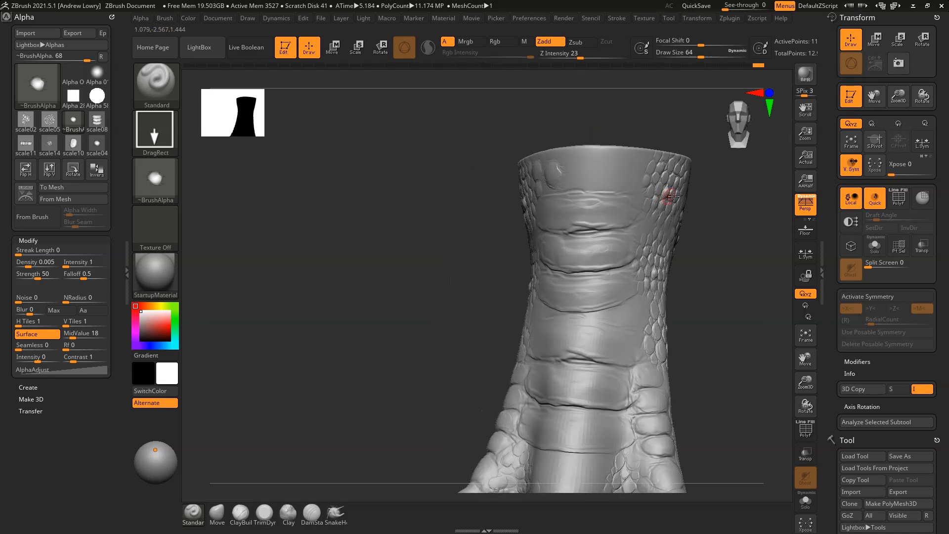
# Switch to the scale10 alpha and stamp a rotated scale plate near the leg top, redoing one attempt
pyautogui.click(167, 173)
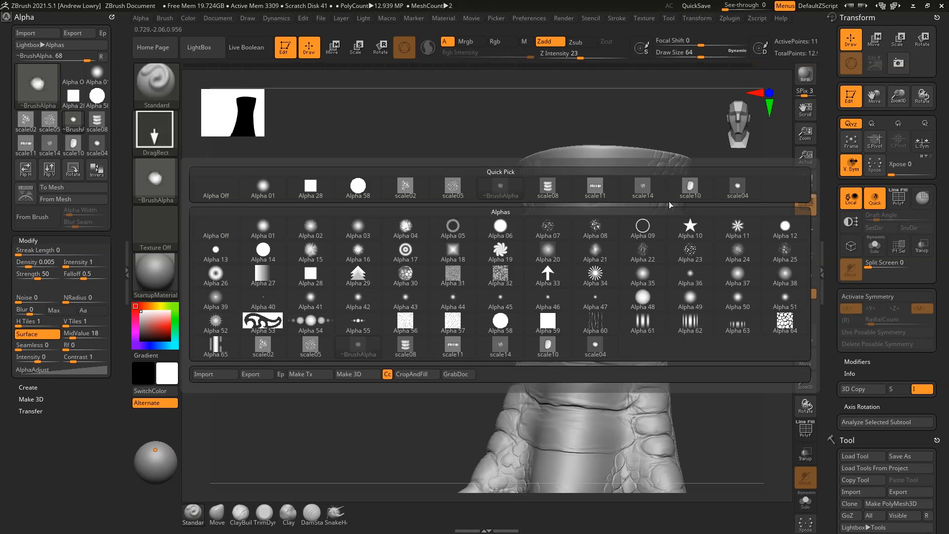
pyautogui.click(691, 187)
pyautogui.moveTo(591, 231); pyautogui.dragTo(645, 169)
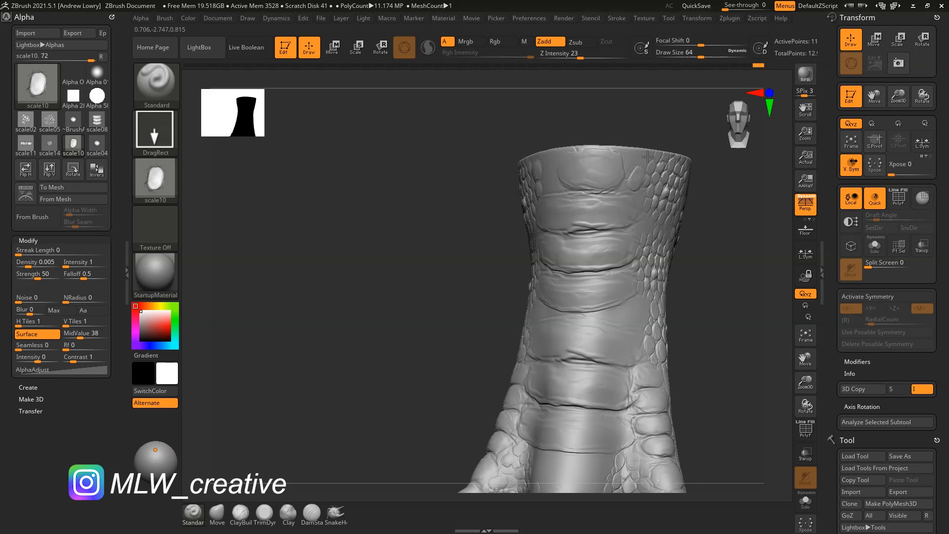
pyautogui.moveTo(701, 228); pyautogui.dragTo(588, 183)
pyautogui.hotkey('ctrl', 'z')
pyautogui.moveTo(732, 211); pyautogui.dragTo(500, 191)
# Switch back to scale04, stamp a cluster on the leg's side, and reframe the whole foot
pyautogui.click(164, 180)
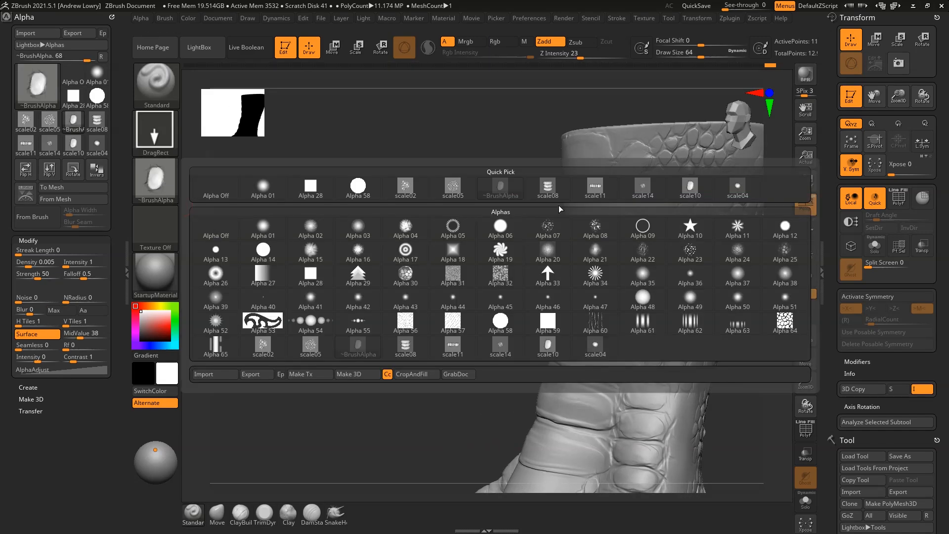
pyautogui.click(740, 191)
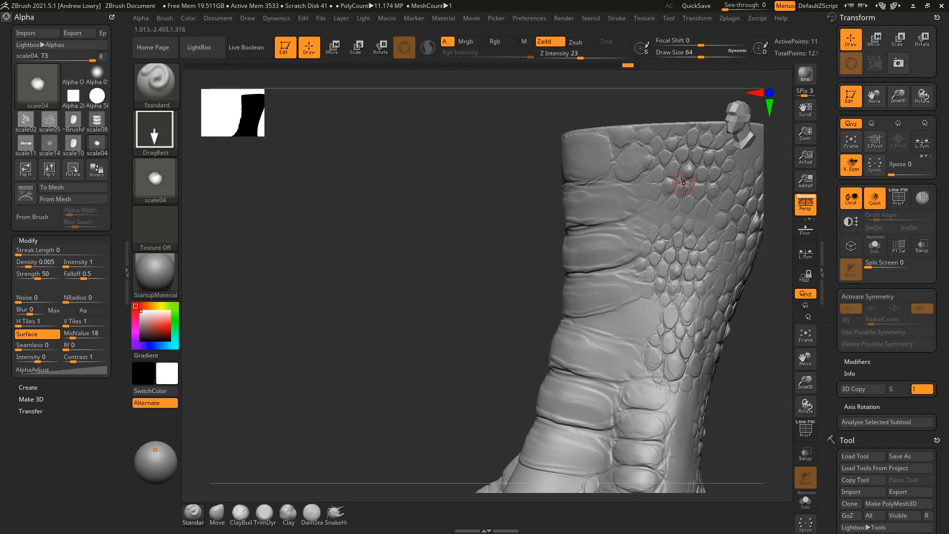
pyautogui.moveTo(764, 245); pyautogui.dragTo(627, 261)
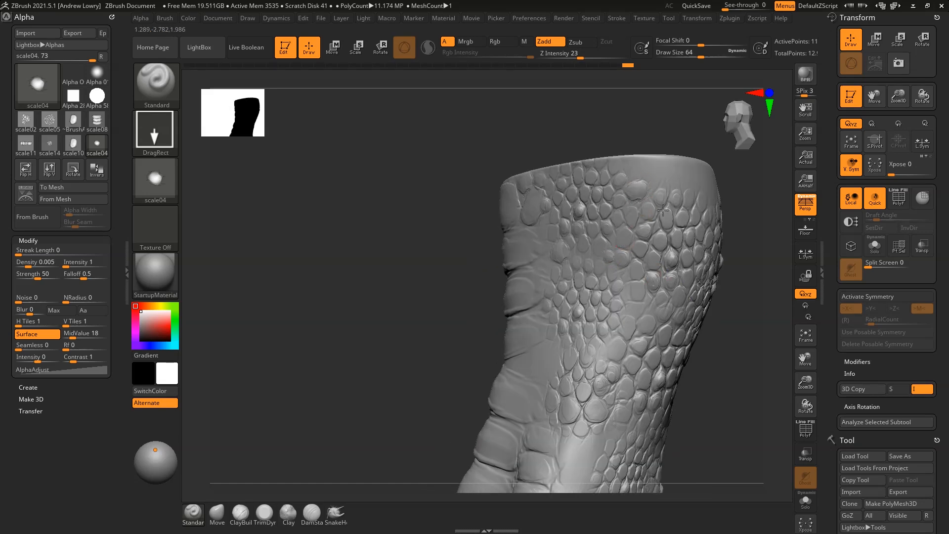
pyautogui.moveTo(656, 200); pyautogui.dragTo(657, 213)
pyautogui.keyDown('alt'); pyautogui.moveTo(745, 355); pyautogui.dragTo(717, 298); pyautogui.keyUp('alt')
pyautogui.keyDown('alt'); pyautogui.moveTo(720, 332); pyautogui.dragTo(635, 280); pyautogui.keyUp('alt')
pyautogui.keyDown('alt'); pyautogui.moveTo(690, 357); pyautogui.dragTo(761, 293); pyautogui.keyUp('alt')
pyautogui.moveTo(694, 300)
pyautogui.mouseDown()
pyautogui.moveTo(756, 303)
pyautogui.moveTo(707, 272)
pyautogui.moveTo(651, 259)
pyautogui.mouseUp()
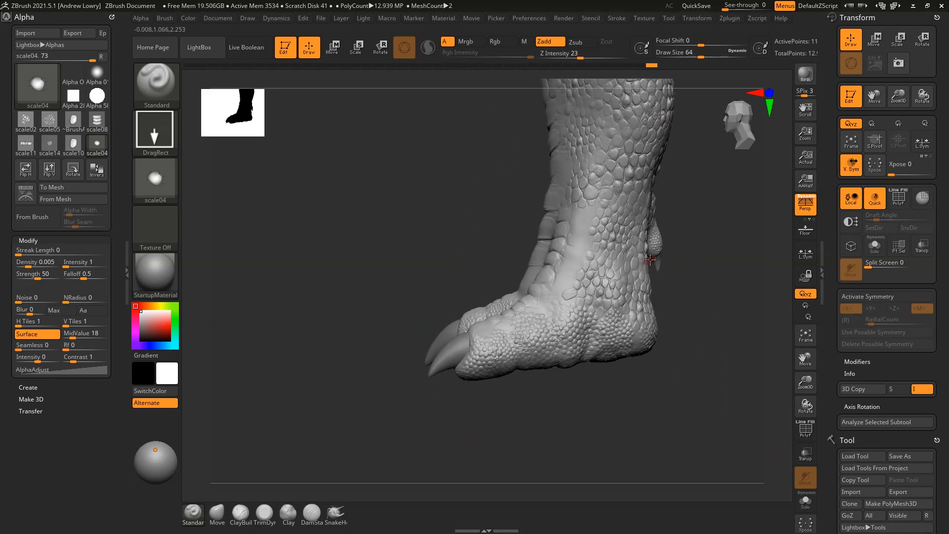
# Import the scale13 image from the Custom_alphas folder as the active brush alpha
pyautogui.click(173, 191)
pyautogui.click(204, 377)
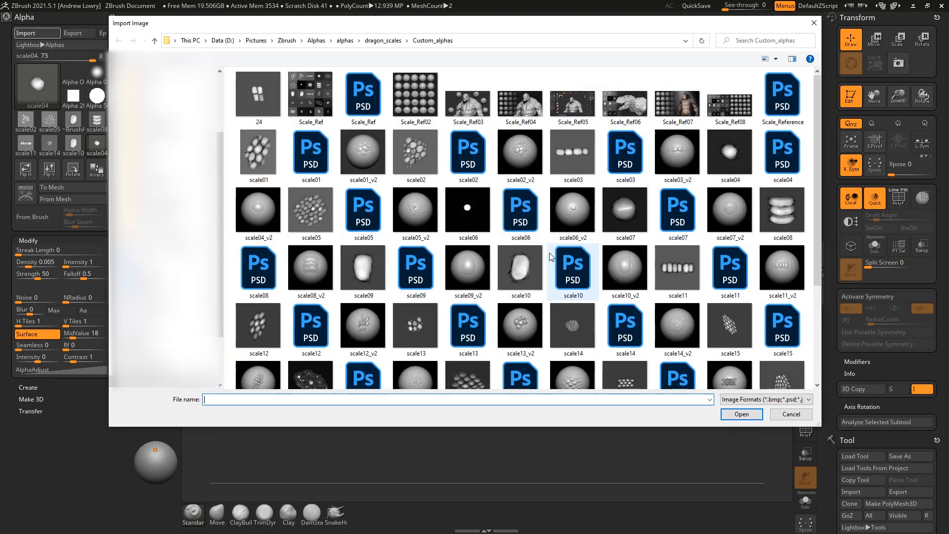
pyautogui.scroll(-3, 637, 236)
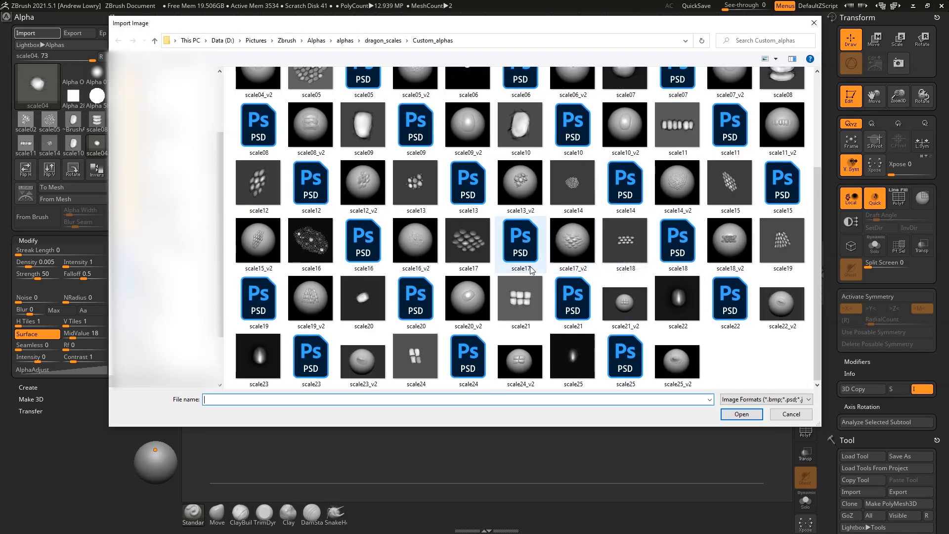
pyautogui.click(406, 174)
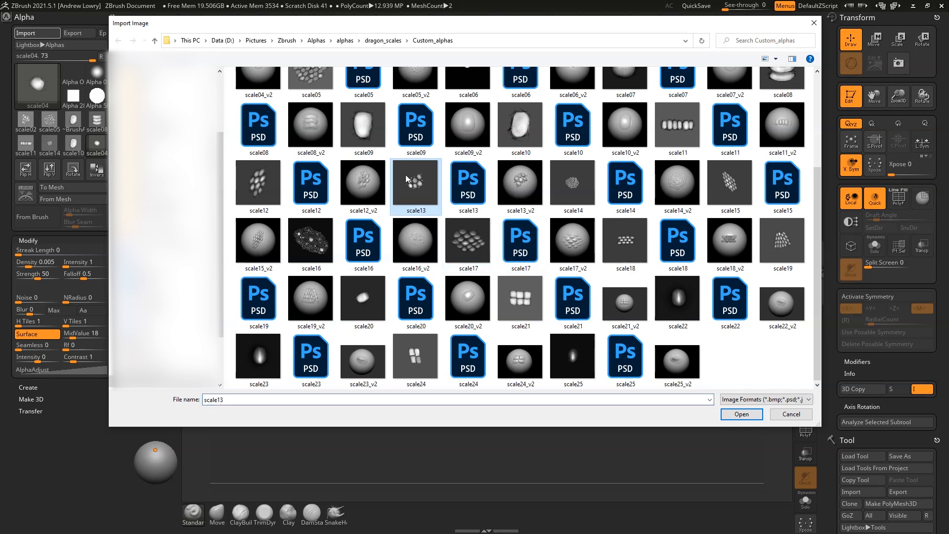
pyautogui.click(742, 414)
pyautogui.keyDown('alt'); pyautogui.moveTo(711, 184); pyautogui.dragTo(722, 294); pyautogui.keyUp('alt')
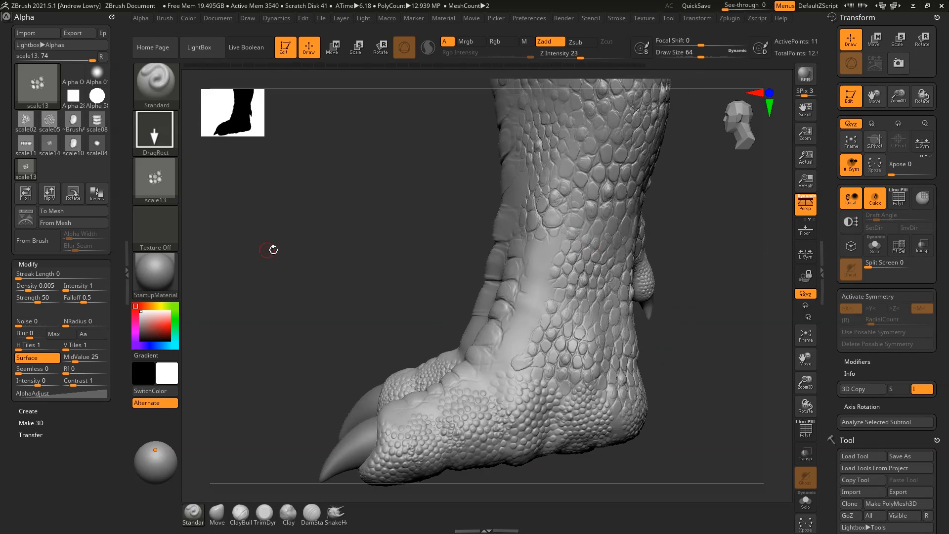
# Lower Z Intensity to 19 and stamp two scale13 clusters on the ankle
pyautogui.keyDown('alt'); pyautogui.moveTo(710, 243); pyautogui.dragTo(599, 233); pyautogui.keyUp('alt')
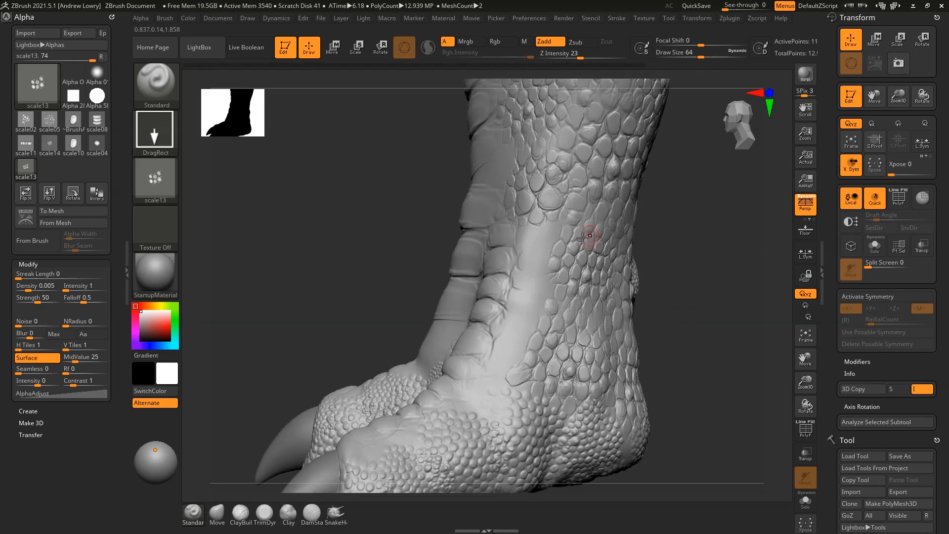
pyautogui.moveTo(541, 248); pyautogui.dragTo(570, 229)
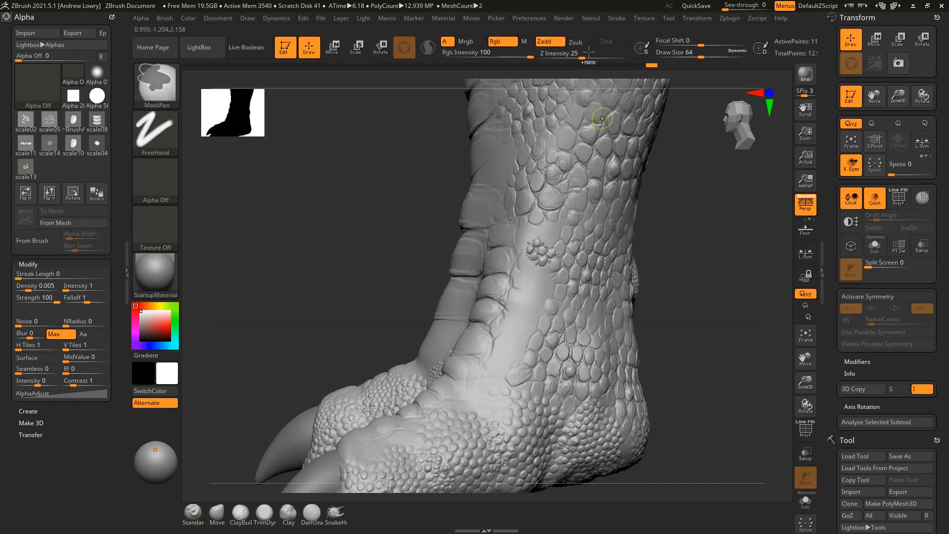
pyautogui.hotkey('ctrl', 'z')
pyautogui.moveTo(583, 53); pyautogui.dragTo(576, 54)
pyautogui.moveTo(540, 242); pyautogui.dragTo(591, 286)
pyautogui.moveTo(536, 297); pyautogui.dragTo(488, 237)
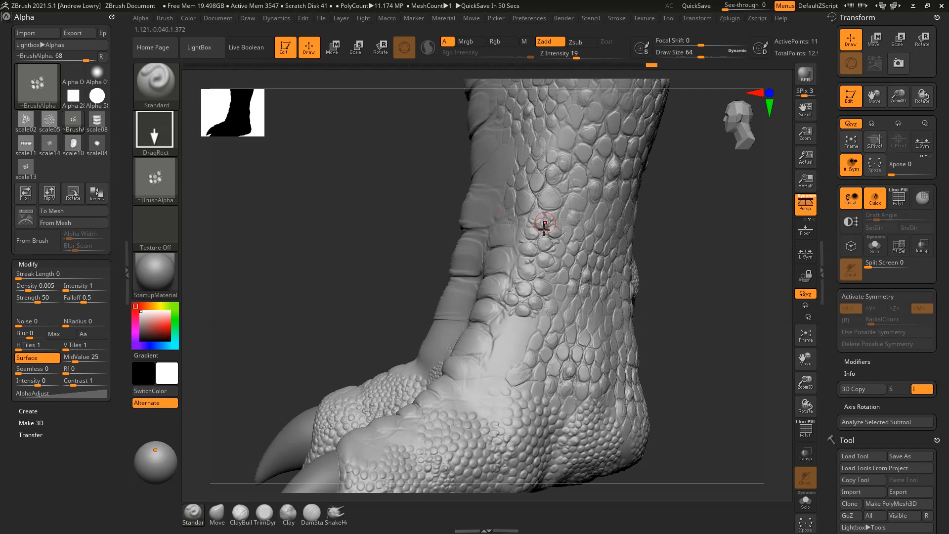
pyautogui.moveTo(534, 348); pyautogui.dragTo(519, 331)
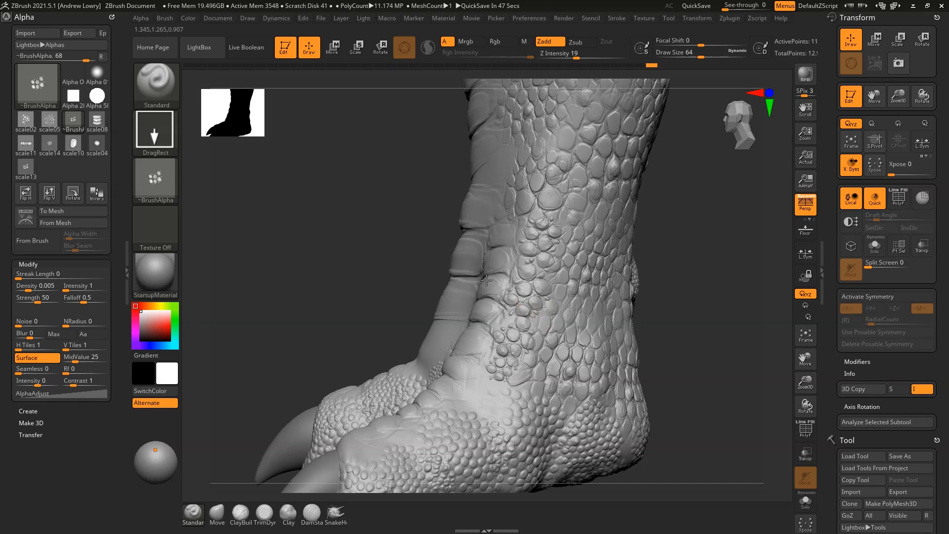
# Inspect the ankle from several angles and undo two unwanted scale13 stamps
pyautogui.moveTo(692, 270)
pyautogui.mouseDown()
pyautogui.moveTo(718, 275)
pyautogui.moveTo(640, 361)
pyautogui.mouseUp()
pyautogui.press('ctrl')
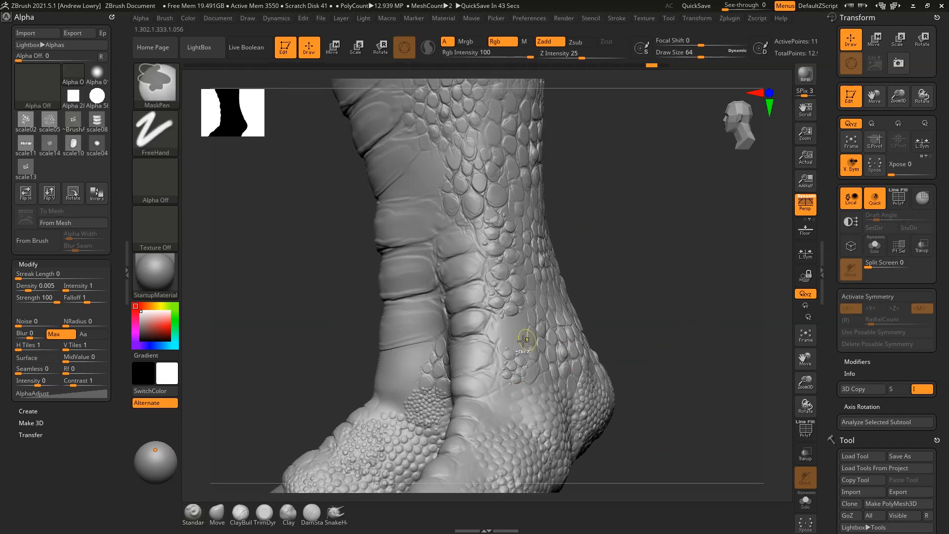
pyautogui.hotkey('ctrl', 'z')
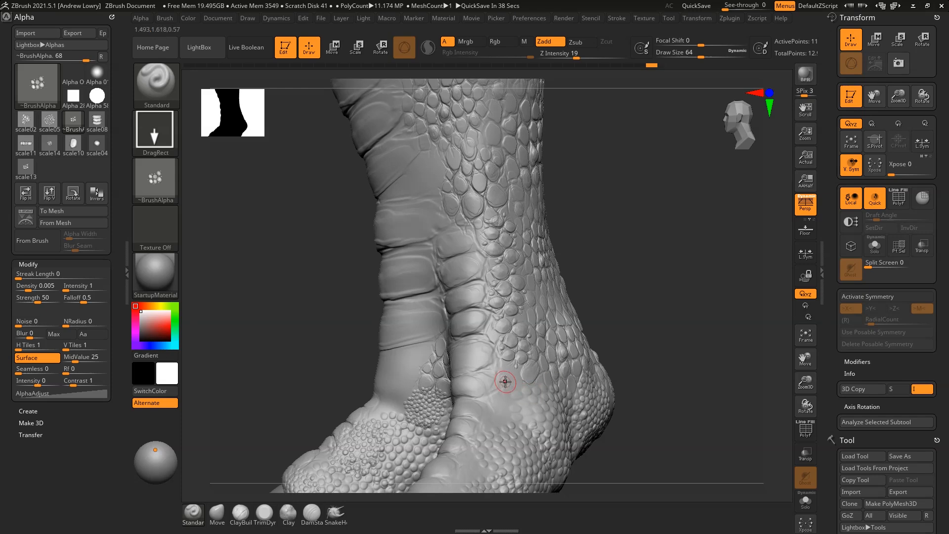
pyautogui.moveTo(653, 321)
pyautogui.mouseDown()
pyautogui.moveTo(664, 306)
pyautogui.moveTo(628, 340)
pyautogui.moveTo(684, 259)
pyautogui.moveTo(669, 275)
pyautogui.moveTo(495, 241)
pyautogui.mouseUp()
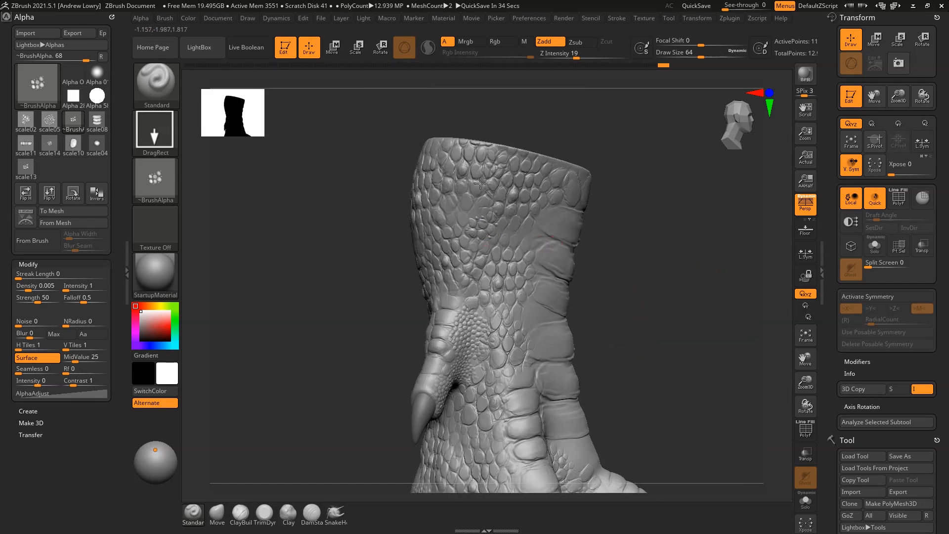
pyautogui.moveTo(622, 213)
pyautogui.mouseDown()
pyautogui.moveTo(662, 205)
pyautogui.moveTo(658, 225)
pyautogui.mouseUp()
pyautogui.press('ctrl')
pyautogui.hotkey('ctrl', 'z')
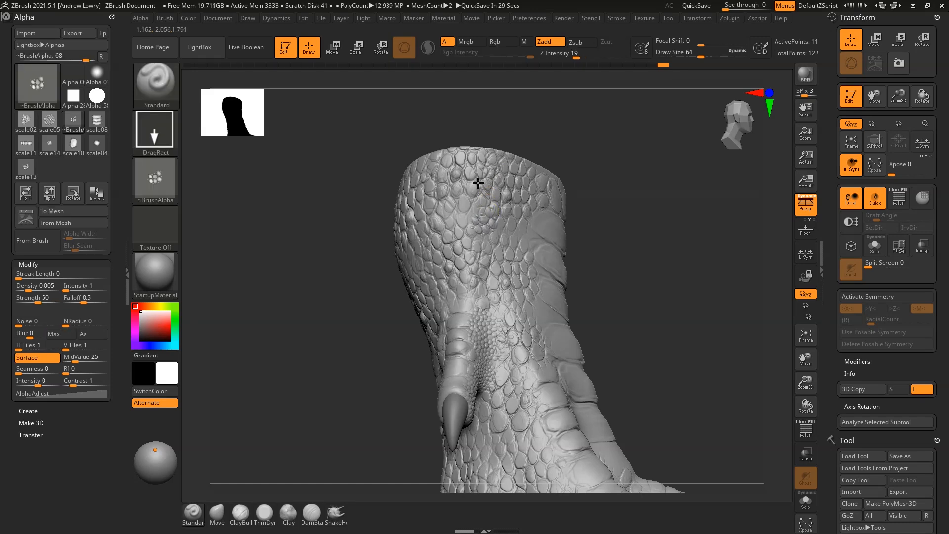
pyautogui.moveTo(656, 207)
pyautogui.mouseDown()
pyautogui.moveTo(677, 297)
pyautogui.moveTo(624, 280)
pyautogui.moveTo(629, 262)
pyautogui.moveTo(642, 312)
pyautogui.moveTo(549, 359)
pyautogui.moveTo(665, 291)
pyautogui.moveTo(701, 322)
pyautogui.moveTo(701, 306)
pyautogui.moveTo(617, 282)
pyautogui.moveTo(646, 295)
pyautogui.moveTo(659, 346)
pyautogui.moveTo(641, 215)
pyautogui.mouseUp()
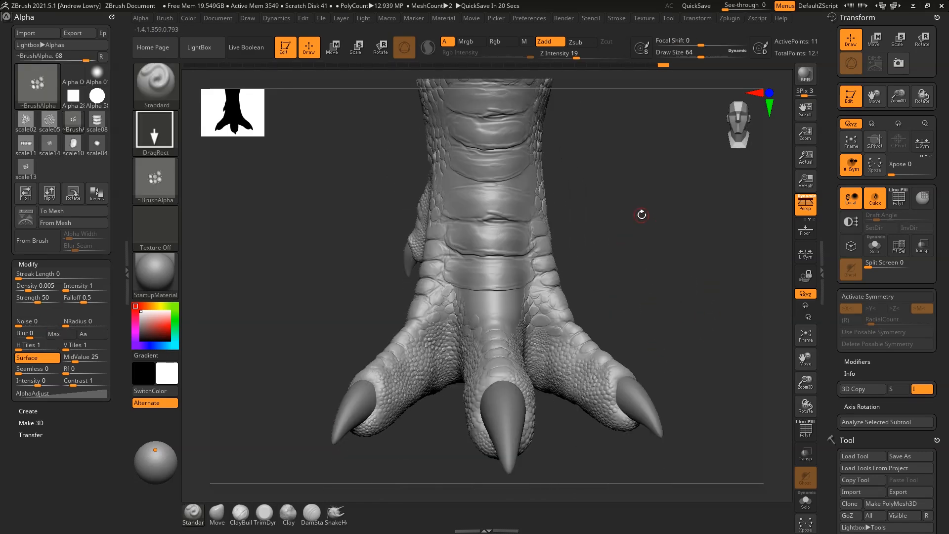
# Switch the alpha to scale10 and stamp a wide scale plate on top of a toe at Z Intensity 29
pyautogui.click(155, 177)
pyautogui.click(154, 177)
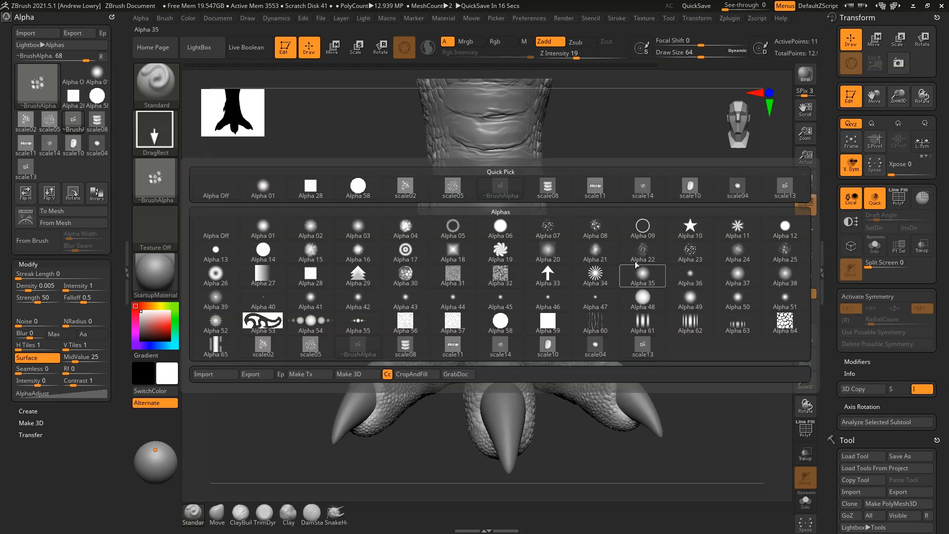
pyautogui.click(692, 191)
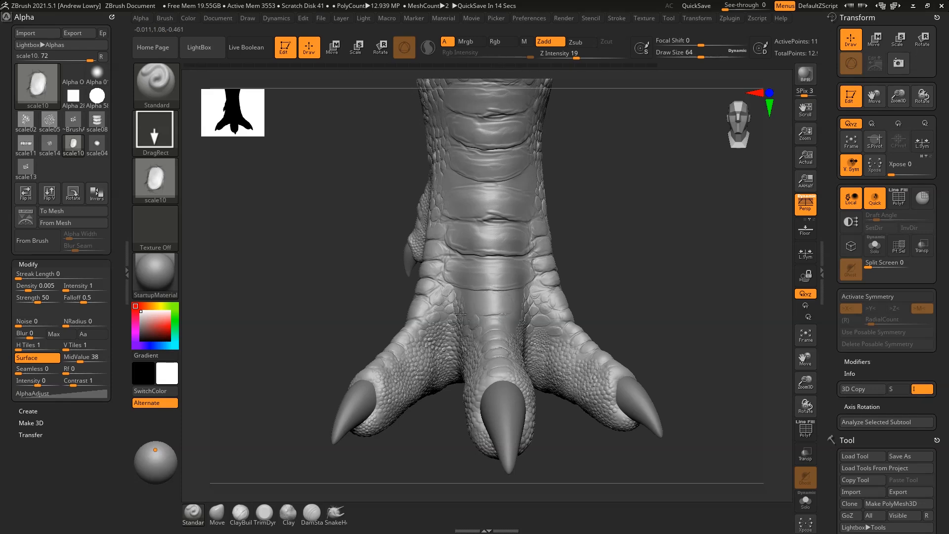
pyautogui.moveTo(554, 292)
pyautogui.mouseDown()
pyautogui.moveTo(605, 257)
pyautogui.moveTo(682, 265)
pyautogui.moveTo(670, 243)
pyautogui.moveTo(688, 267)
pyautogui.moveTo(661, 279)
pyautogui.moveTo(653, 271)
pyautogui.mouseUp()
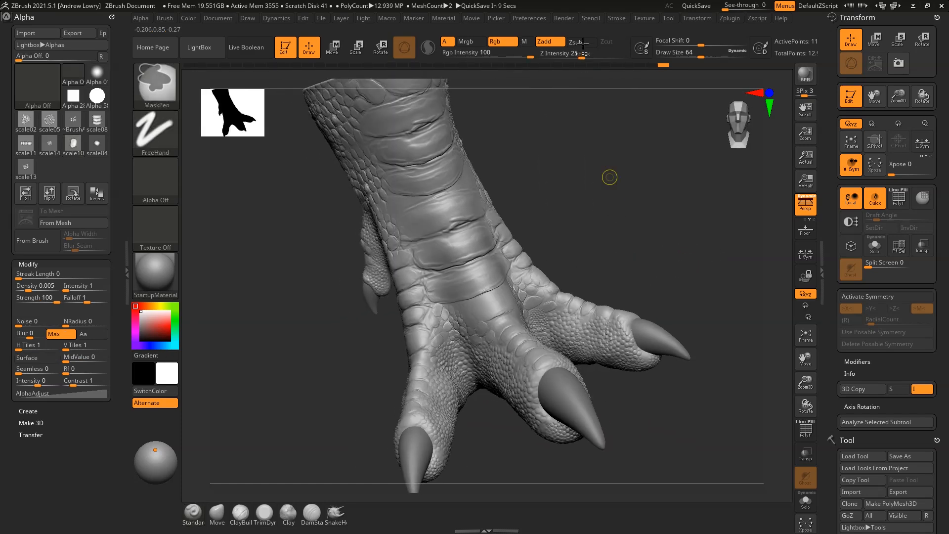
pyautogui.click(585, 55)
pyautogui.keyDown('alt'); pyautogui.moveTo(584, 123); pyautogui.dragTo(579, 267); pyautogui.keyUp('alt')
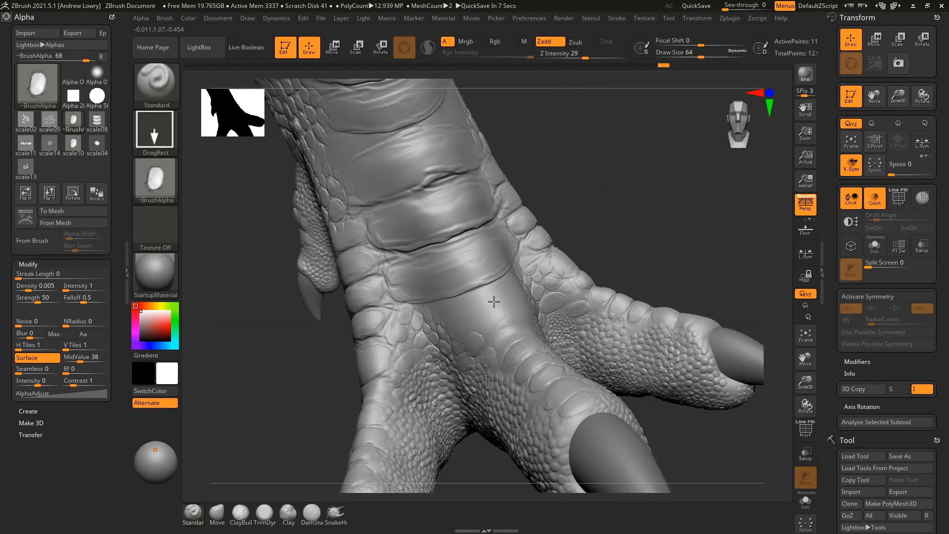
pyautogui.moveTo(509, 342)
pyautogui.mouseDown()
pyautogui.moveTo(448, 333)
pyautogui.moveTo(429, 355)
pyautogui.moveTo(438, 345)
pyautogui.mouseUp()
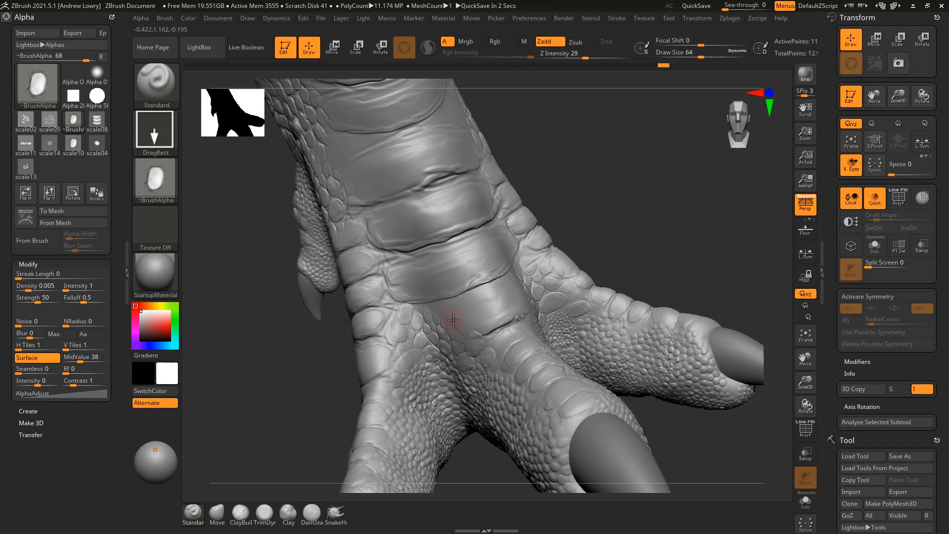
# Smooth the surface around the new toe plate and check it from side and front
pyautogui.moveTo(673, 223); pyautogui.dragTo(593, 238)
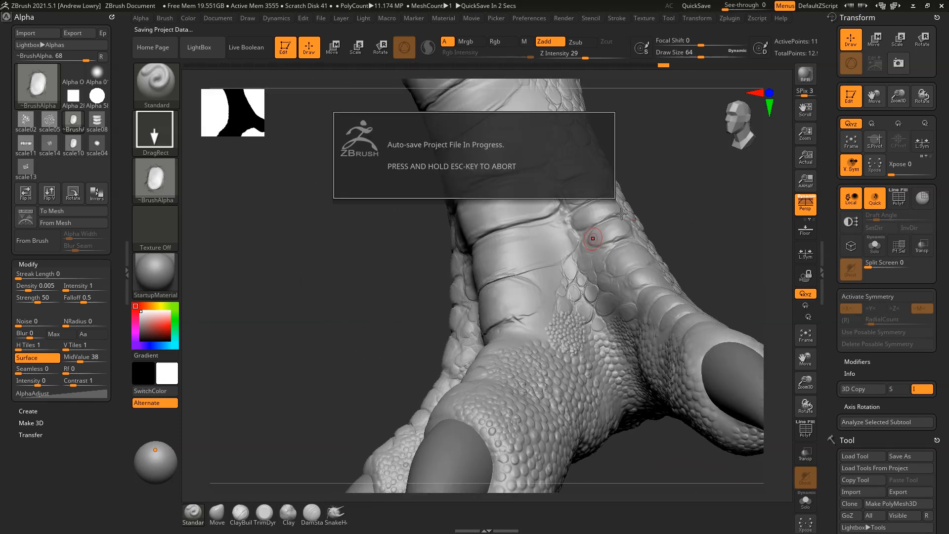
pyautogui.moveTo(690, 187); pyautogui.dragTo(685, 225)
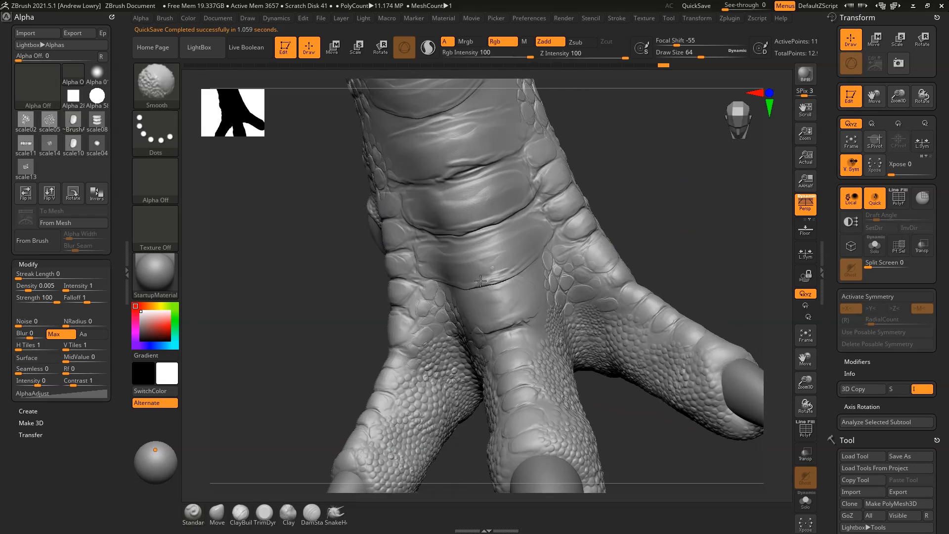
pyautogui.keyDown('shift'); pyautogui.moveTo(480, 281); pyautogui.dragTo(494, 281); pyautogui.keyUp('shift')
pyautogui.moveTo(655, 217)
pyautogui.keyDown('alt'); pyautogui.mouseDown()
pyautogui.moveTo(663, 201)
pyautogui.moveTo(651, 253)
pyautogui.mouseUp(); pyautogui.keyUp('alt')
pyautogui.keyDown('alt'); pyautogui.moveTo(646, 286); pyautogui.dragTo(686, 285); pyautogui.keyUp('alt')
# Switch to the DamStandard brush with Alpha 47 for carving creases
pyautogui.press('b')
pyautogui.press('d')
pyautogui.press('s')
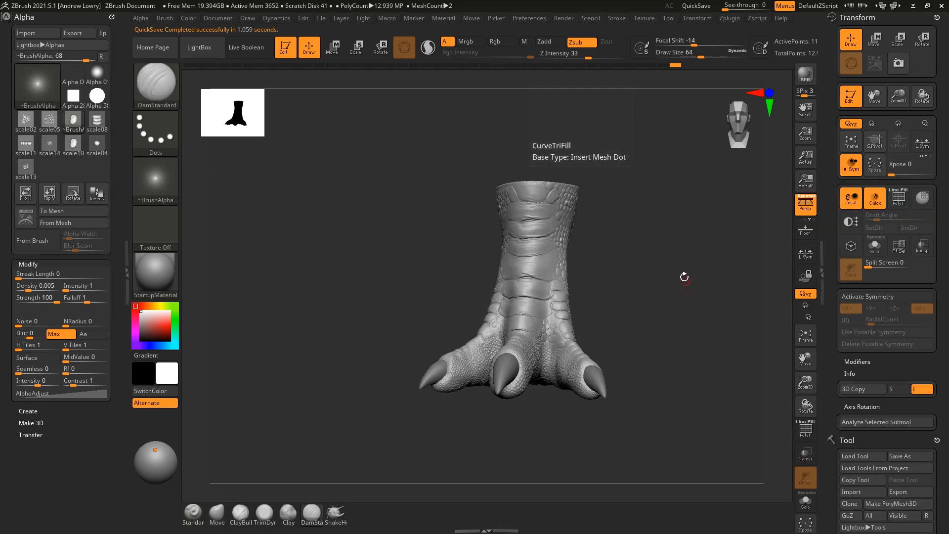
pyautogui.click(164, 174)
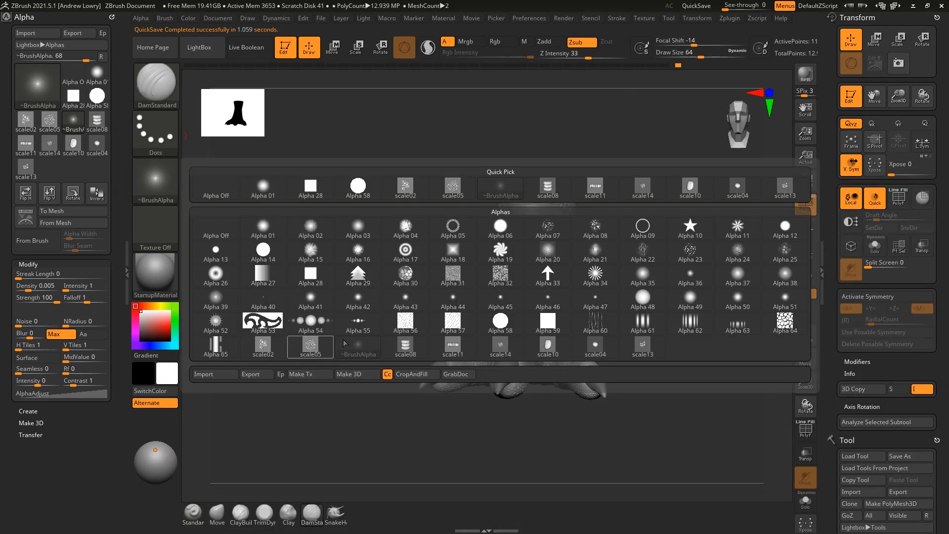
pyautogui.click(155, 177)
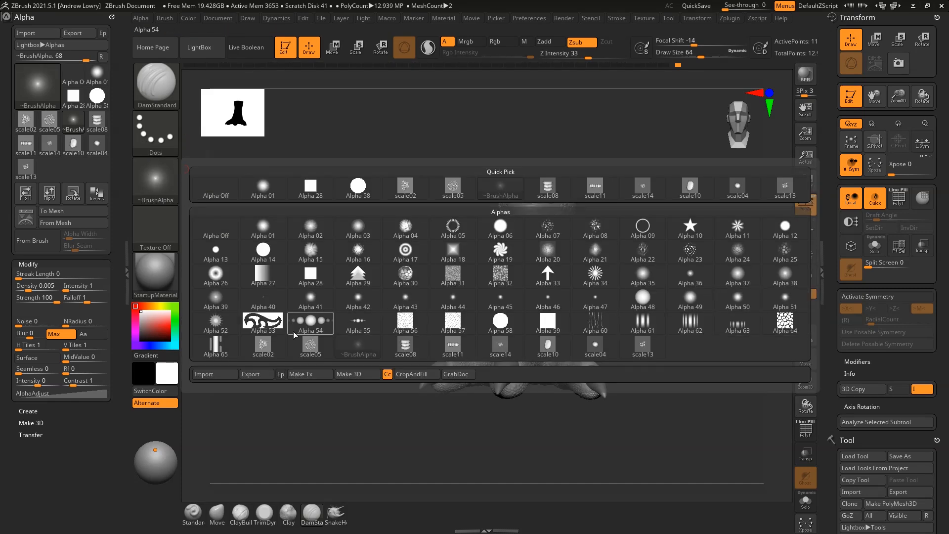
pyautogui.click(595, 300)
# Carve and deepen creases between the large scale plates on the leg
pyautogui.keyDown('alt'); pyautogui.moveTo(672, 208); pyautogui.dragTo(648, 234); pyautogui.keyUp('alt')
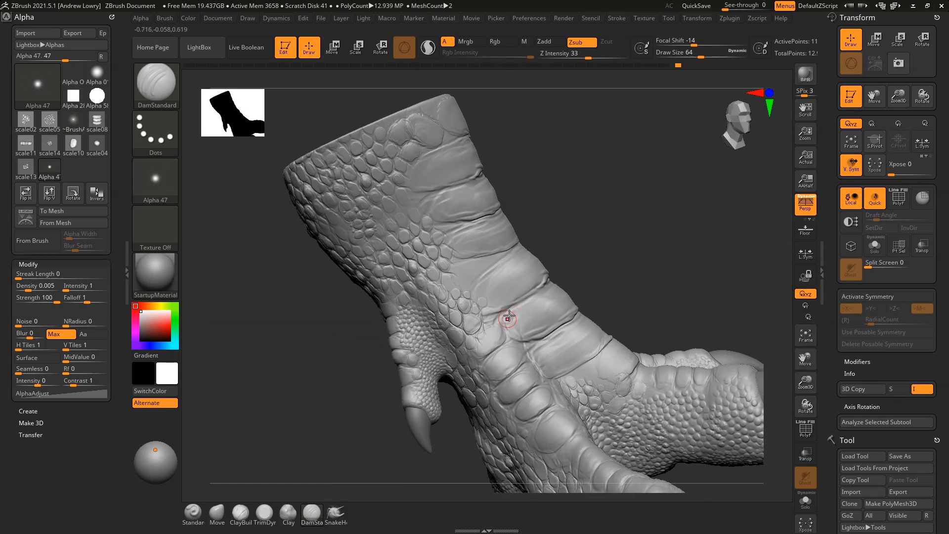
pyautogui.press('space')
pyautogui.moveTo(537, 288); pyautogui.dragTo(544, 288)
pyautogui.keyDown('alt'); pyautogui.moveTo(613, 223); pyautogui.dragTo(612, 284); pyautogui.keyUp('alt')
pyautogui.moveTo(568, 260); pyautogui.dragTo(508, 310)
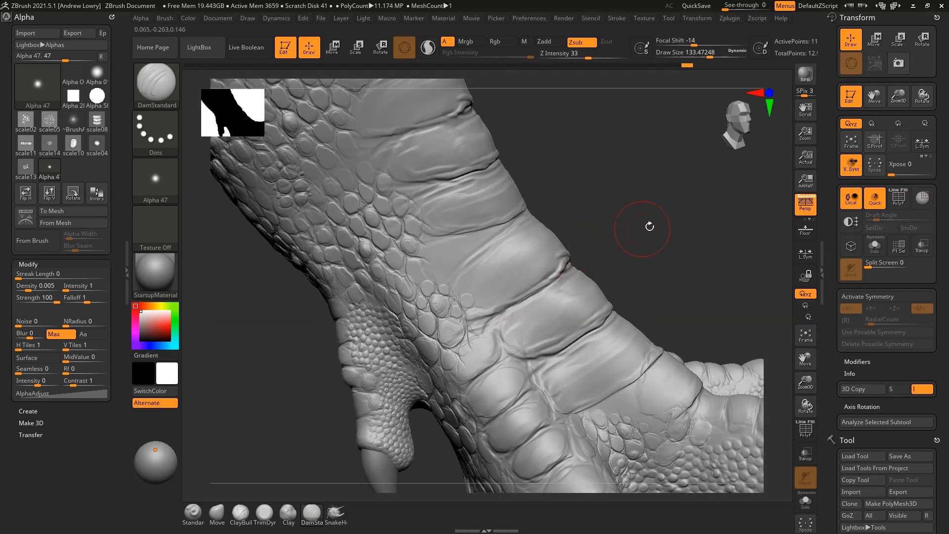
pyautogui.moveTo(651, 227); pyautogui.dragTo(612, 230)
pyautogui.moveTo(571, 267); pyautogui.dragTo(619, 246)
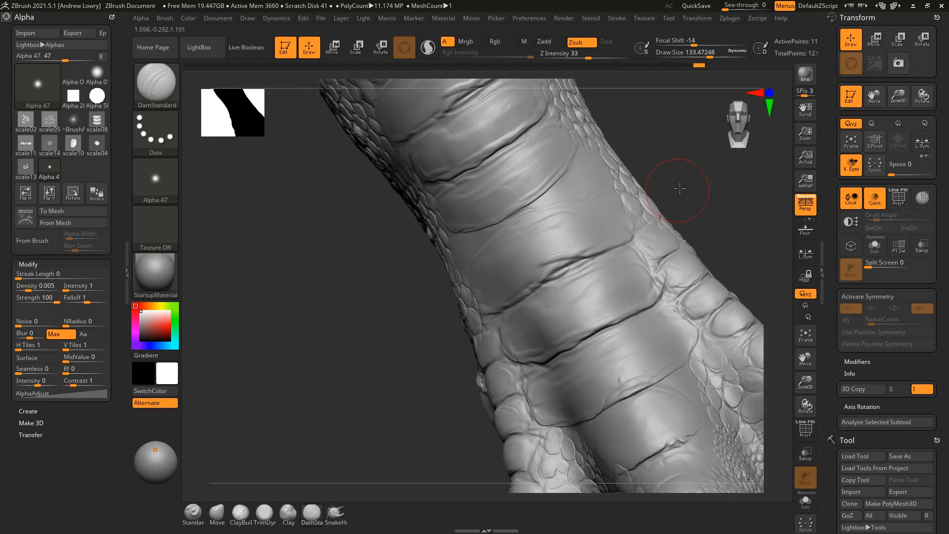
pyautogui.moveTo(680, 189); pyautogui.dragTo(622, 193)
pyautogui.moveTo(544, 195); pyautogui.dragTo(450, 226)
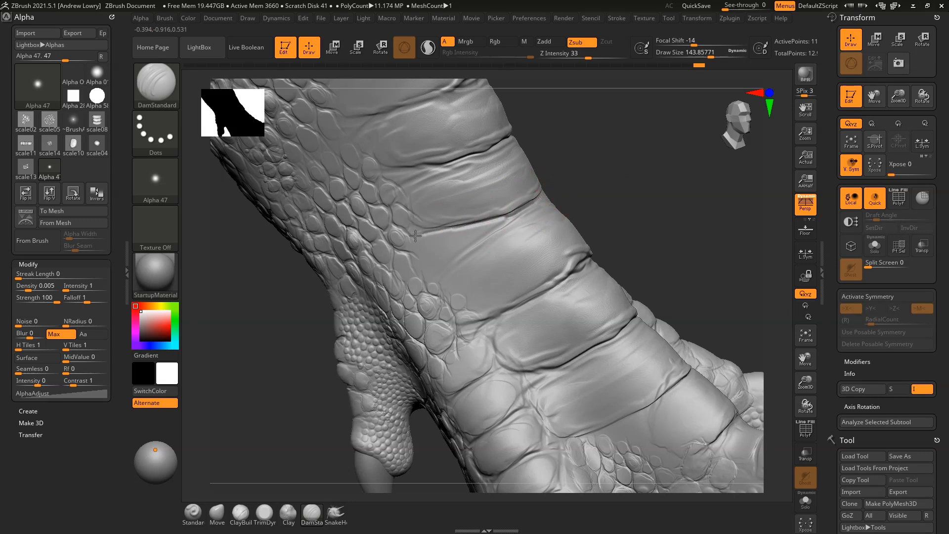
pyautogui.moveTo(428, 281); pyautogui.dragTo(422, 276)
pyautogui.moveTo(636, 195)
pyautogui.mouseDown()
pyautogui.moveTo(559, 190)
pyautogui.moveTo(557, 163)
pyautogui.mouseUp()
pyautogui.moveTo(675, 145)
pyautogui.mouseDown()
pyautogui.moveTo(642, 218)
pyautogui.moveTo(594, 223)
pyautogui.mouseUp()
pyautogui.moveTo(507, 273)
pyautogui.mouseDown()
pyautogui.moveTo(546, 203)
pyautogui.moveTo(596, 218)
pyautogui.moveTo(581, 249)
pyautogui.mouseUp()
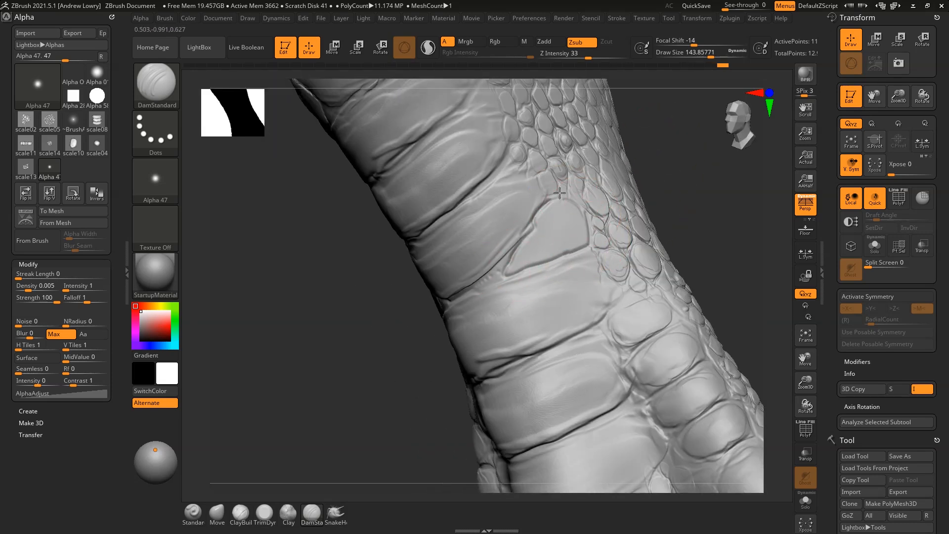
# Shrink the brush to about 110, crease along the plates' base and right edges, and frame the foot
pyautogui.press('space')
pyautogui.moveTo(552, 253); pyautogui.dragTo(546, 254)
pyautogui.moveTo(576, 253)
pyautogui.mouseDown()
pyautogui.moveTo(512, 274)
pyautogui.moveTo(568, 254)
pyautogui.mouseUp()
pyautogui.keyDown('alt'); pyautogui.moveTo(686, 207); pyautogui.dragTo(687, 171); pyautogui.keyUp('alt')
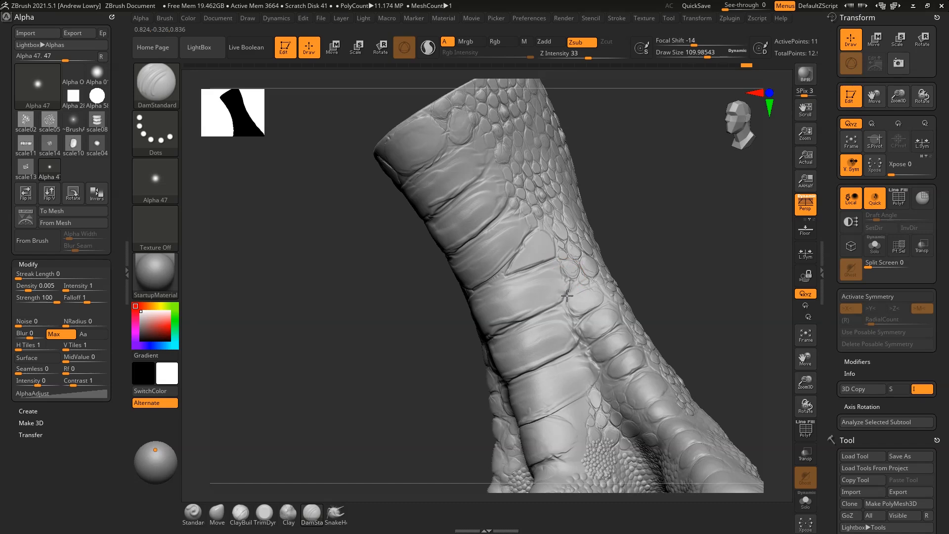
pyautogui.moveTo(577, 259); pyautogui.dragTo(588, 260)
pyautogui.moveTo(652, 264); pyautogui.dragTo(699, 271)
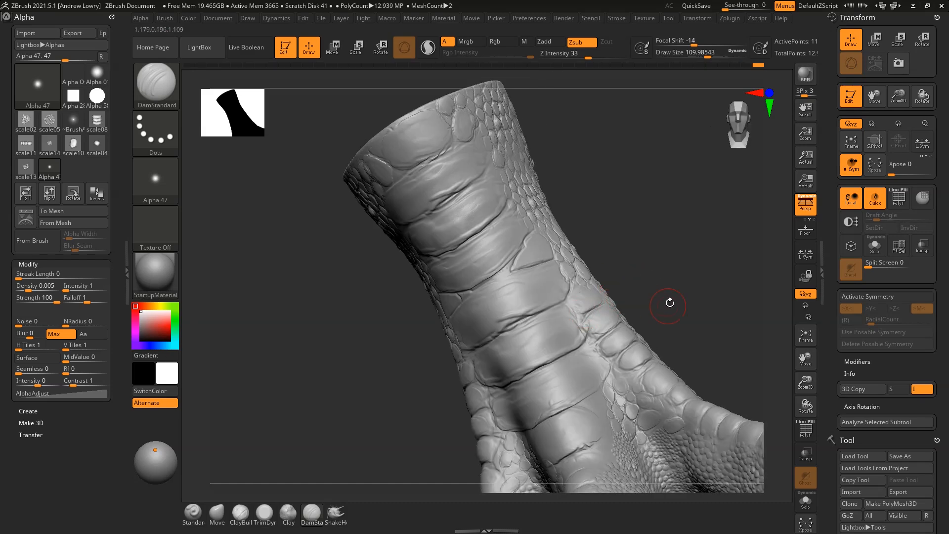
pyautogui.moveTo(668, 306); pyautogui.dragTo(645, 258)
pyautogui.moveTo(582, 282); pyautogui.dragTo(569, 258)
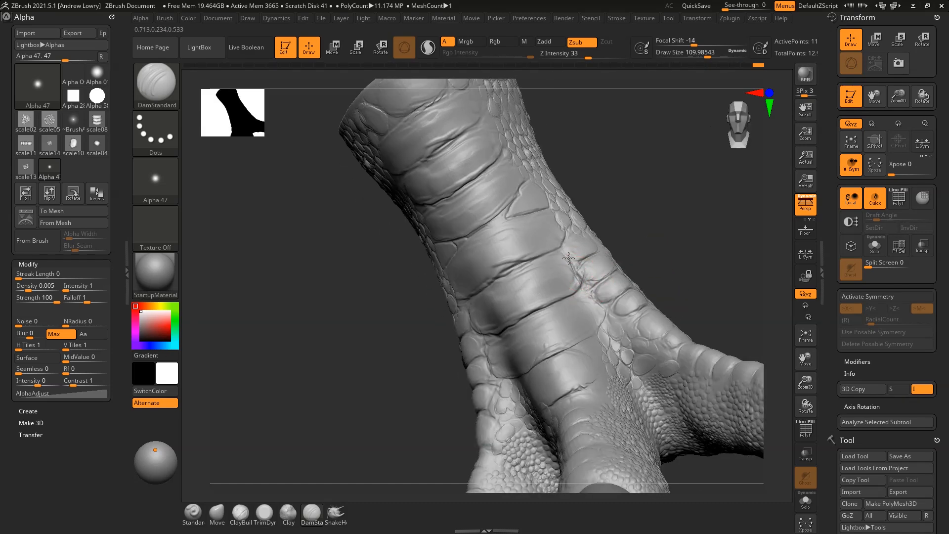
pyautogui.moveTo(649, 273); pyautogui.dragTo(721, 251)
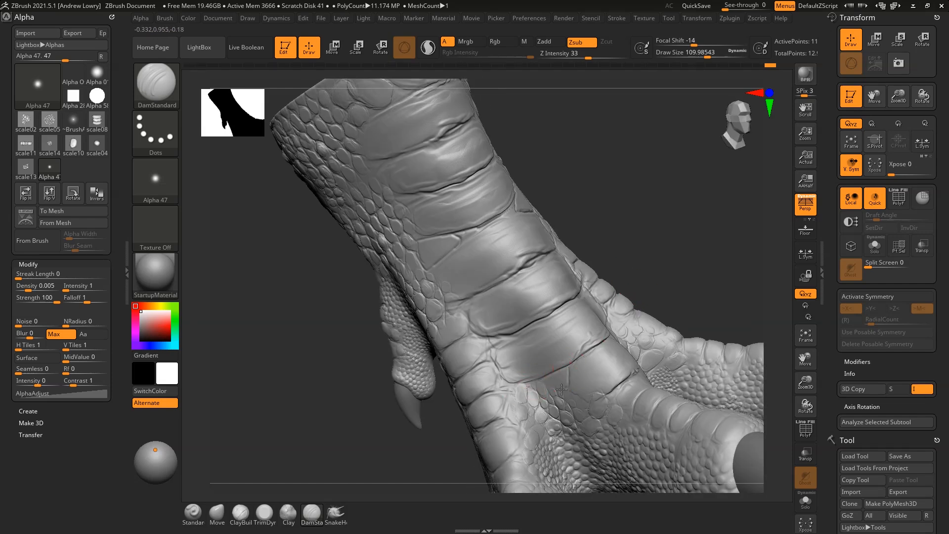
pyautogui.press('f')
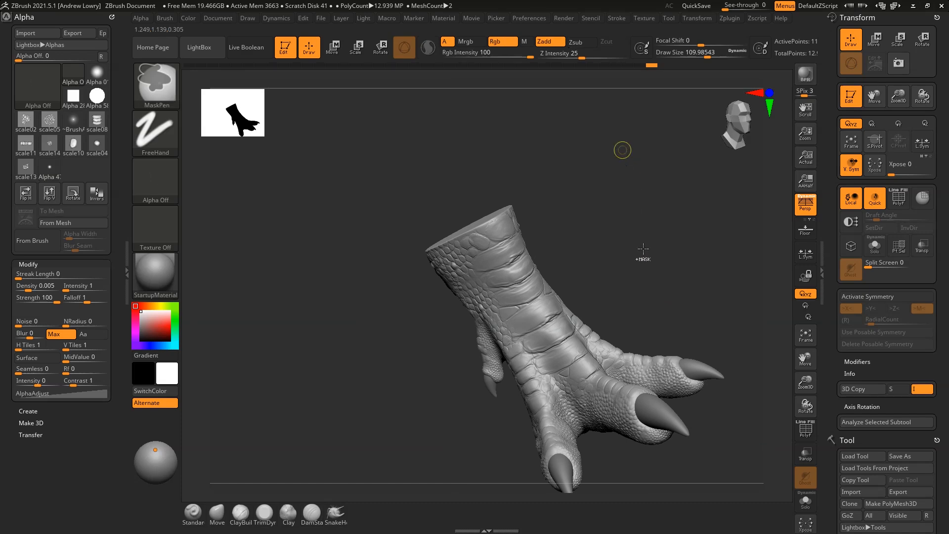
pyautogui.moveTo(663, 241); pyautogui.dragTo(656, 240)
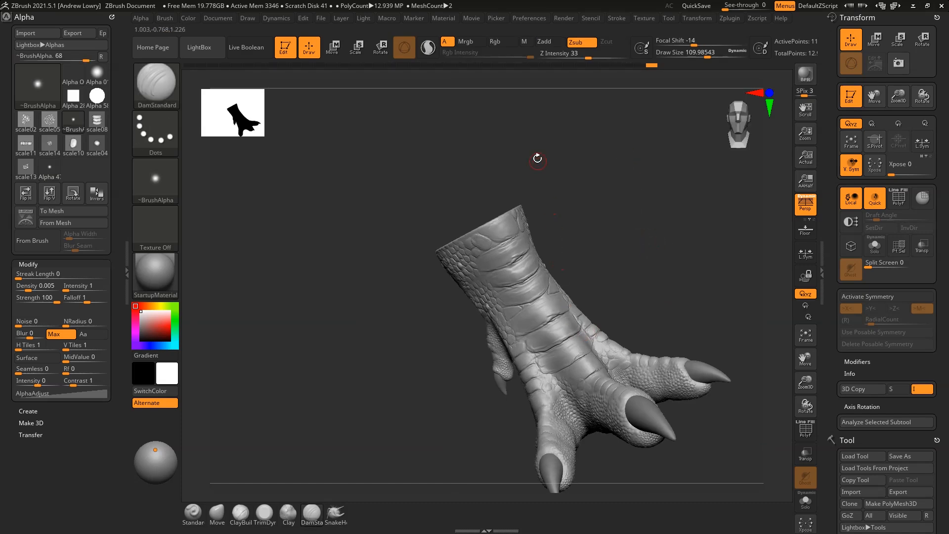
# Switch to the Clay brush and orbit the foot to inspect the leg and toes
pyautogui.press('b')
pyautogui.click(439, 248)
pyautogui.moveTo(648, 144)
pyautogui.keyDown('alt'); pyautogui.mouseDown()
pyautogui.moveTo(655, 209)
pyautogui.moveTo(489, 254)
pyautogui.mouseUp(); pyautogui.keyUp('alt')
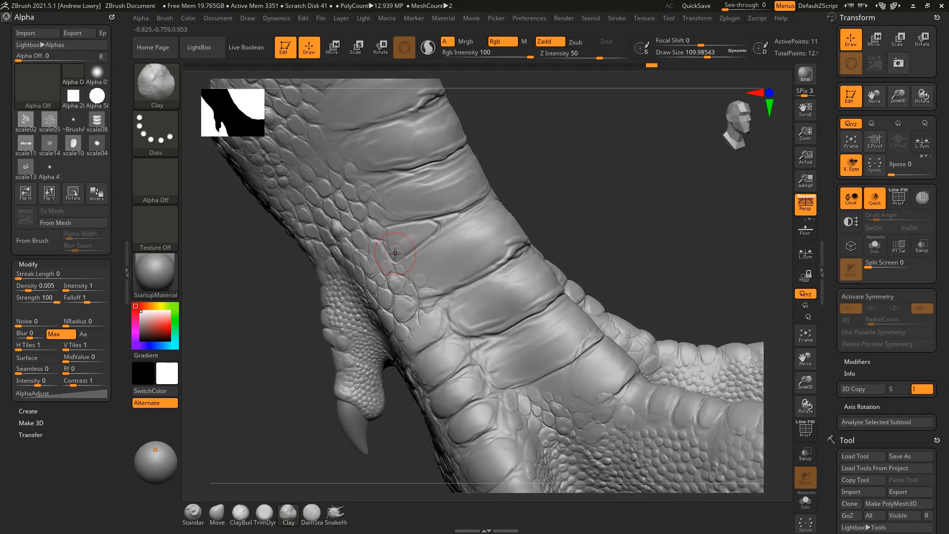
pyautogui.moveTo(479, 224); pyautogui.dragTo(534, 203, button='right')
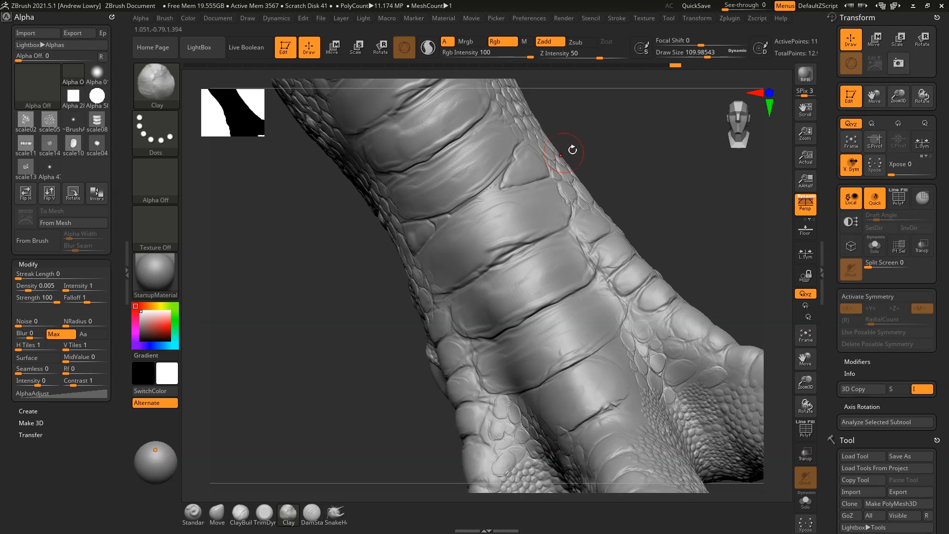
pyautogui.moveTo(557, 155); pyautogui.dragTo(449, 217, button='right')
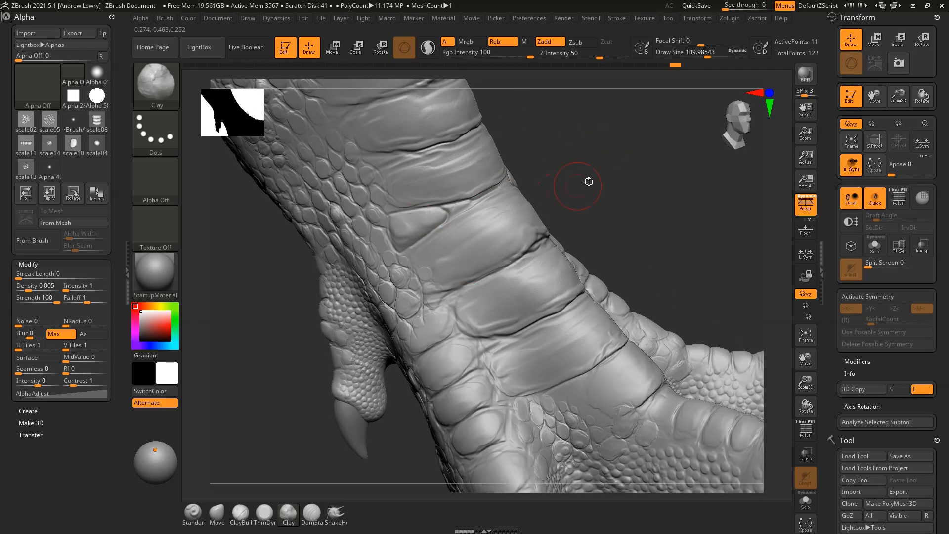
pyautogui.moveTo(568, 190); pyautogui.dragTo(489, 233)
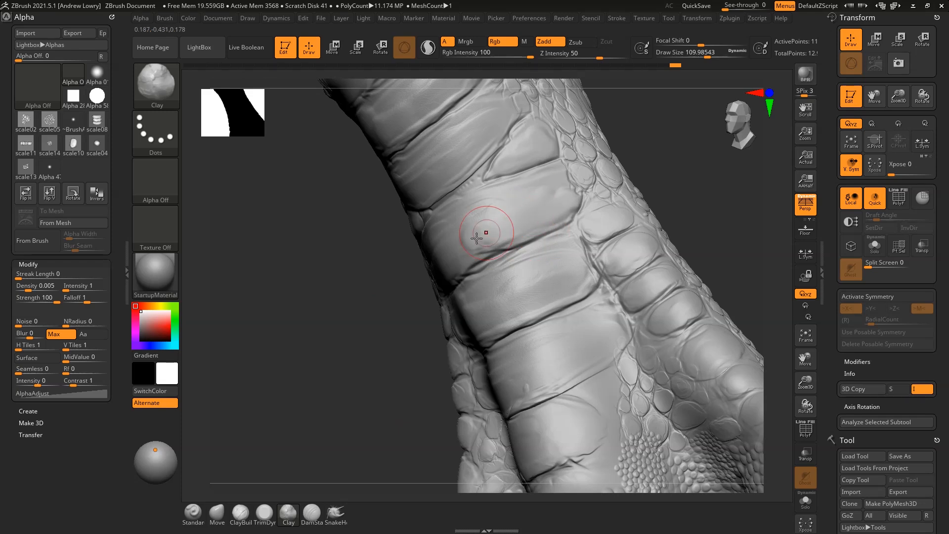
pyautogui.moveTo(642, 168); pyautogui.dragTo(495, 312)
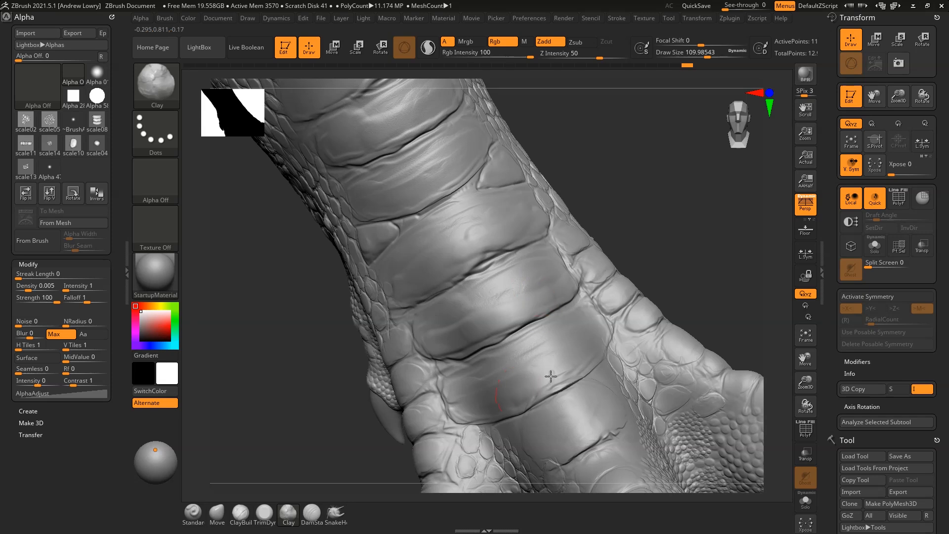
pyautogui.keyDown('alt'); pyautogui.moveTo(638, 275); pyautogui.dragTo(638, 204); pyautogui.keyUp('alt')
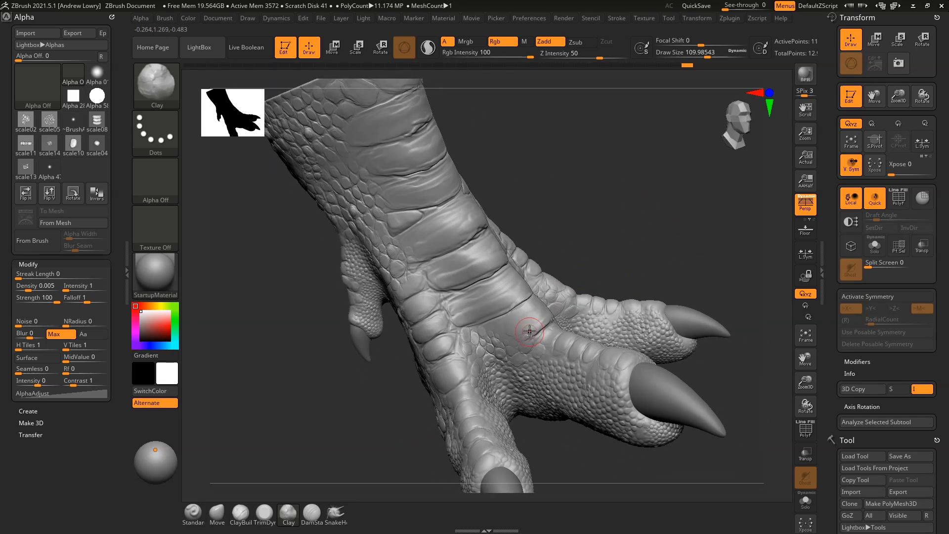
pyautogui.moveTo(560, 275); pyautogui.dragTo(549, 325)
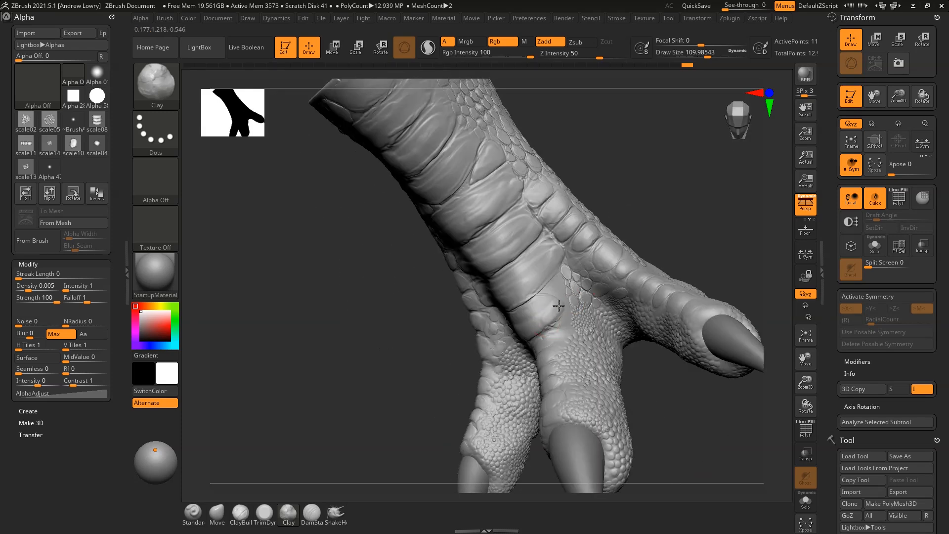
pyautogui.moveTo(638, 213); pyautogui.dragTo(614, 243)
pyautogui.click(176, 94)
# Load the Standard brush with the scale02 alpha and shrink it to about 72
pyautogui.click(644, 94)
pyautogui.click(159, 174)
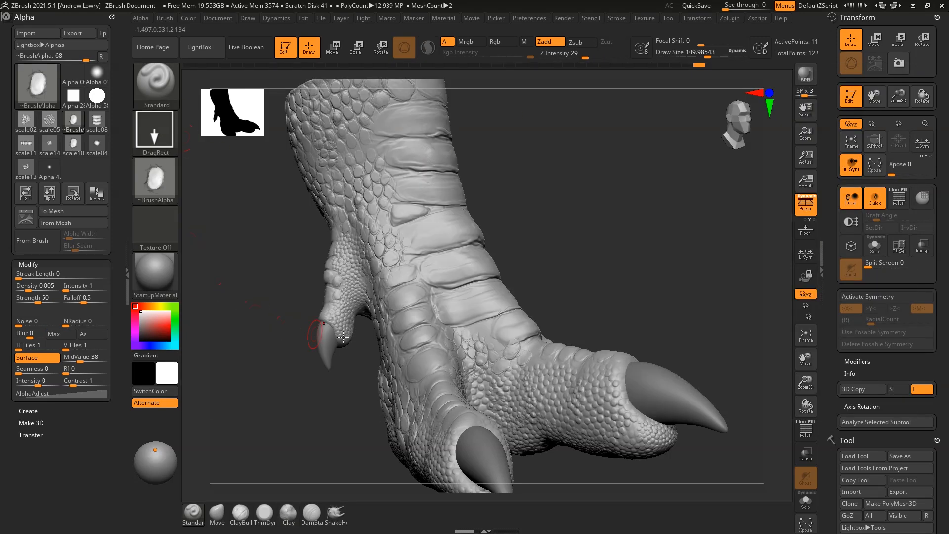
pyautogui.click(156, 181)
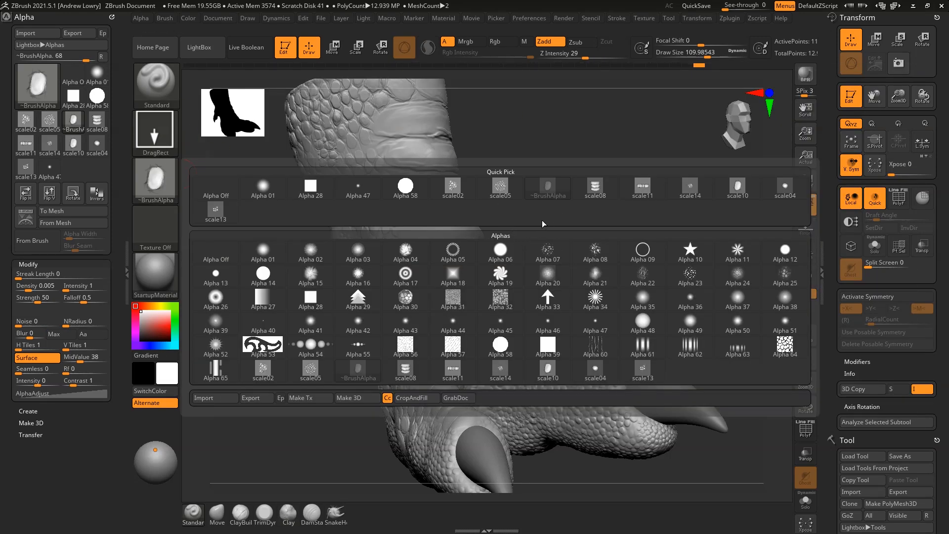
pyautogui.click(453, 188)
pyautogui.moveTo(625, 198)
pyautogui.keyDown('alt'); pyautogui.mouseDown()
pyautogui.moveTo(636, 263)
pyautogui.moveTo(647, 166)
pyautogui.mouseUp(); pyautogui.keyUp('alt')
pyautogui.press('space')
pyautogui.moveTo(604, 200); pyautogui.dragTo(600, 200)
# Stamp a scale patch on the ankle, redoing it softer at Z Intensity 16
pyautogui.moveTo(600, 201); pyautogui.dragTo(611, 210)
pyautogui.moveTo(474, 285); pyautogui.dragTo(497, 314)
pyautogui.hotkey('ctrl', 'z')
pyautogui.moveTo(582, 55); pyautogui.dragTo(574, 54)
pyautogui.moveTo(475, 282); pyautogui.dragTo(512, 306)
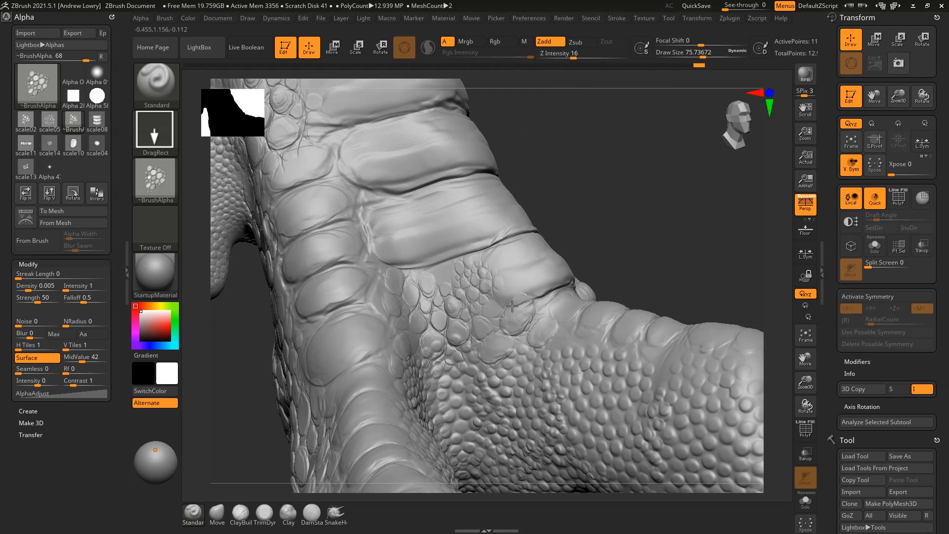
# Stamp a rotated scale patch up-right, then mask the large plate and clear the mask
pyautogui.press('ctrl')
pyautogui.moveTo(449, 278); pyautogui.dragTo(504, 252)
pyautogui.press('ctrl')
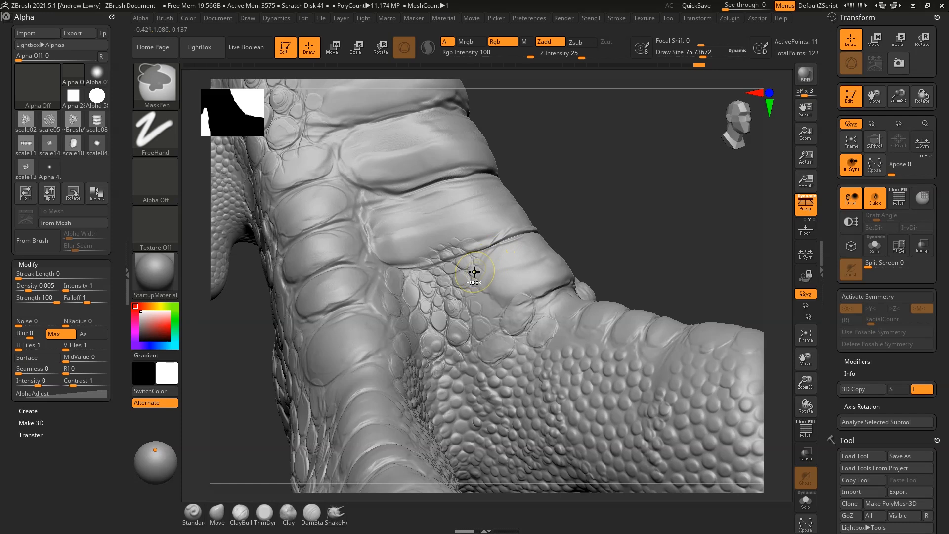
pyautogui.press('ctrl')
pyautogui.moveTo(417, 254)
pyautogui.keyDown('ctrl'); pyautogui.mouseDown()
pyautogui.moveTo(500, 245)
pyautogui.moveTo(386, 235)
pyautogui.moveTo(489, 223)
pyautogui.moveTo(480, 216)
pyautogui.moveTo(494, 200)
pyautogui.moveTo(514, 262)
pyautogui.moveTo(493, 255)
pyautogui.moveTo(519, 297)
pyautogui.moveTo(530, 257)
pyautogui.moveTo(524, 286)
pyautogui.mouseUp(); pyautogui.keyUp('ctrl')
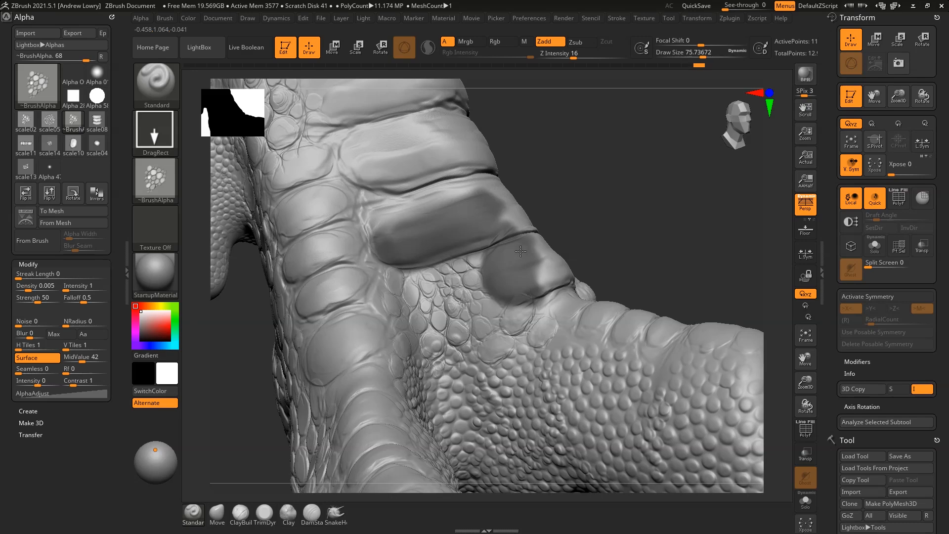
pyautogui.moveTo(635, 208)
pyautogui.keyDown('ctrl'); pyautogui.mouseDown()
pyautogui.moveTo(692, 236)
pyautogui.moveTo(687, 225)
pyautogui.moveTo(596, 228)
pyautogui.mouseUp(); pyautogui.keyUp('ctrl')
# Stamp a second scale patch from a side view and clear leftover mask patches
pyautogui.moveTo(664, 224)
pyautogui.keyDown('ctrl'); pyautogui.mouseDown()
pyautogui.moveTo(543, 218)
pyautogui.moveTo(569, 277)
pyautogui.moveTo(524, 272)
pyautogui.moveTo(549, 247)
pyautogui.moveTo(652, 211)
pyautogui.moveTo(549, 260)
pyautogui.moveTo(535, 294)
pyautogui.moveTo(615, 344)
pyautogui.moveTo(618, 267)
pyautogui.moveTo(695, 241)
pyautogui.moveTo(651, 298)
pyautogui.moveTo(668, 244)
pyautogui.mouseUp(); pyautogui.keyUp('ctrl')
pyautogui.moveTo(597, 293); pyautogui.dragTo(638, 272)
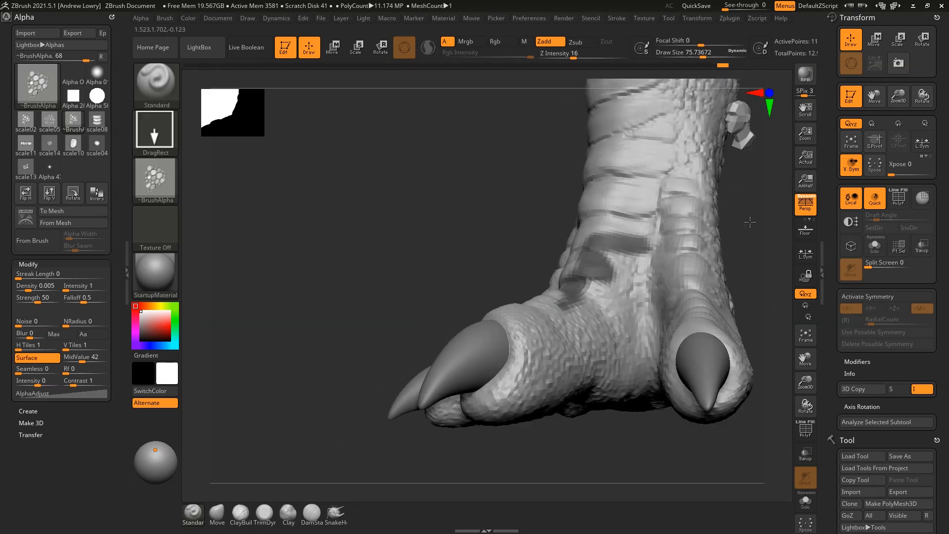
pyautogui.moveTo(750, 222); pyautogui.dragTo(773, 247)
pyautogui.keyDown('ctrl'); pyautogui.moveTo(740, 244); pyautogui.dragTo(759, 283); pyautogui.keyUp('ctrl')
pyautogui.moveTo(748, 239)
pyautogui.keyDown('alt'); pyautogui.mouseDown()
pyautogui.moveTo(689, 263)
pyautogui.moveTo(722, 261)
pyautogui.moveTo(679, 293)
pyautogui.mouseUp(); pyautogui.keyUp('alt')
# With DamStandard at about size 60, smooth the crease end and deepen its groove
pyautogui.press('b')
pyautogui.press('d')
pyautogui.press('s')
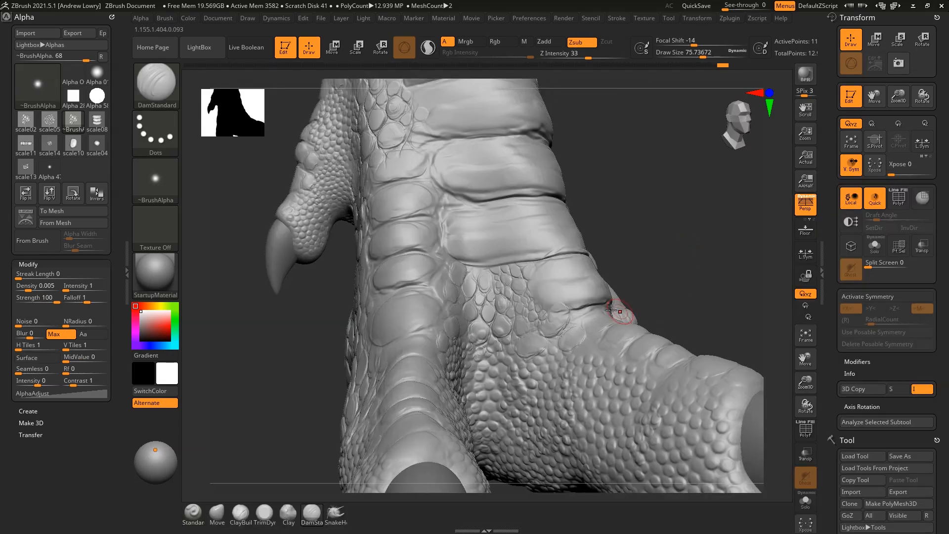
pyautogui.moveTo(570, 301)
pyautogui.keyDown('shift'); pyautogui.mouseDown()
pyautogui.moveTo(562, 314)
pyautogui.moveTo(574, 304)
pyautogui.moveTo(556, 307)
pyautogui.mouseUp(); pyautogui.keyUp('shift')
pyautogui.press('space')
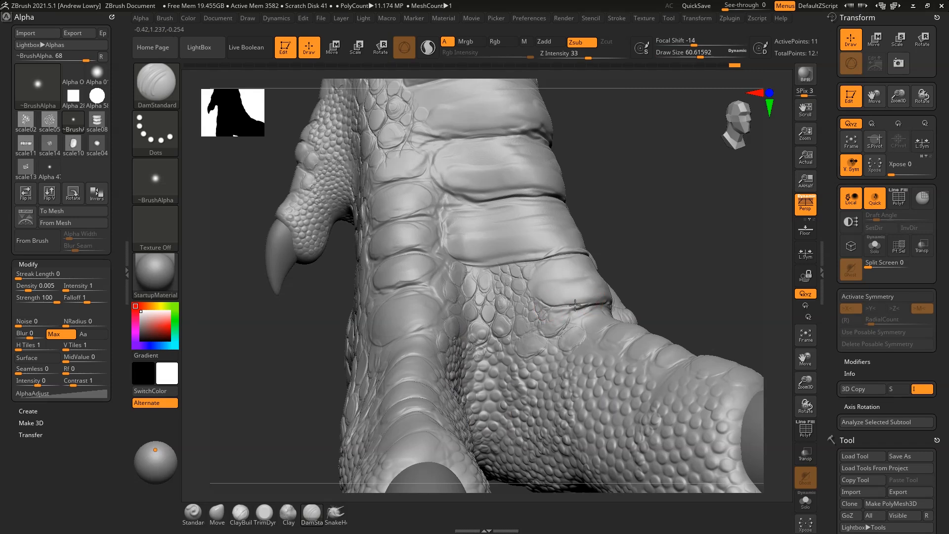
pyautogui.moveTo(607, 305); pyautogui.dragTo(631, 309)
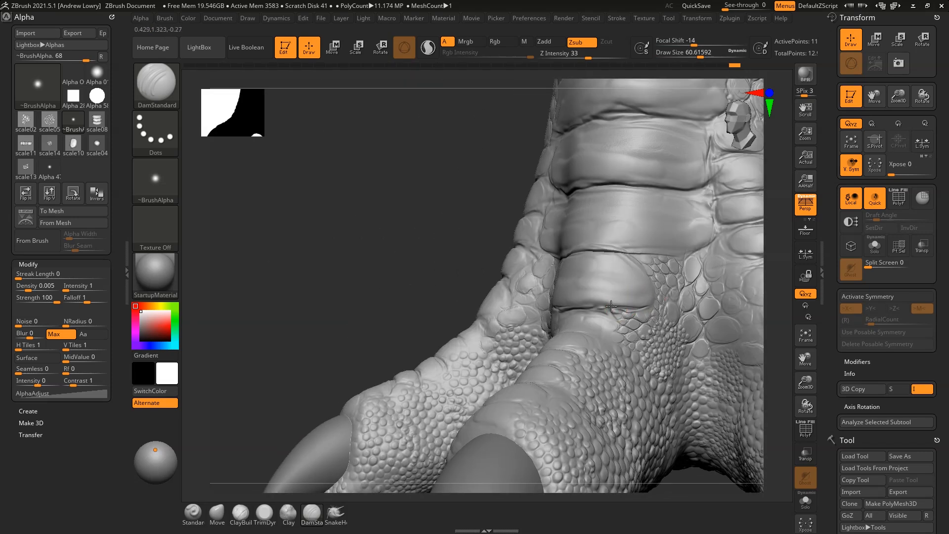
pyautogui.moveTo(773, 244); pyautogui.dragTo(841, 244)
pyautogui.moveTo(572, 305); pyautogui.dragTo(516, 309)
# Carve deeper creases at the lower left and around the upper scale
pyautogui.moveTo(642, 238)
pyautogui.mouseDown()
pyautogui.moveTo(636, 243)
pyautogui.moveTo(663, 220)
pyautogui.mouseUp()
pyautogui.moveTo(380, 370)
pyautogui.mouseDown()
pyautogui.moveTo(361, 377)
pyautogui.moveTo(316, 357)
pyautogui.mouseUp()
pyautogui.moveTo(353, 306)
pyautogui.mouseDown()
pyautogui.moveTo(280, 294)
pyautogui.moveTo(289, 305)
pyautogui.mouseUp()
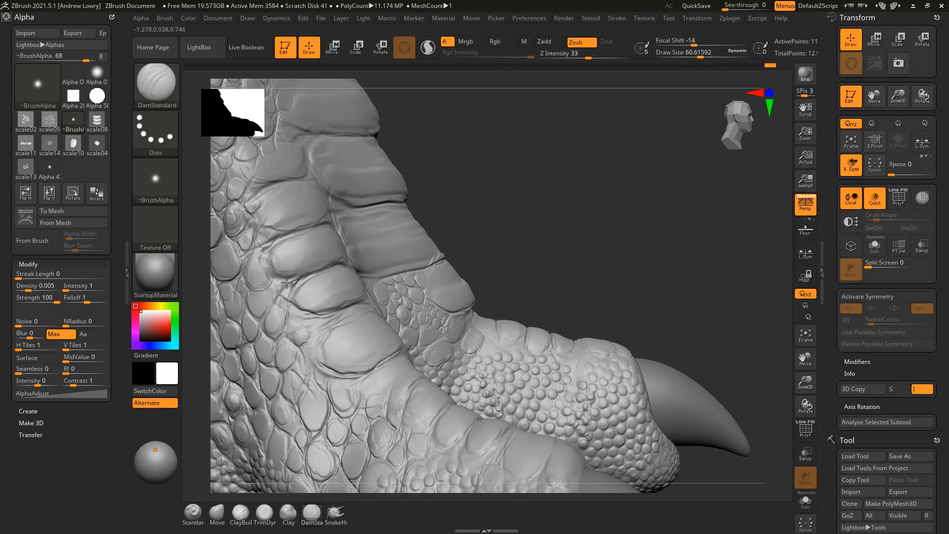
pyautogui.keyDown('alt'); pyautogui.moveTo(535, 185); pyautogui.dragTo(521, 158); pyautogui.keyUp('alt')
pyautogui.moveTo(522, 213); pyautogui.dragTo(595, 173)
pyautogui.keyDown('alt'); pyautogui.moveTo(595, 173); pyautogui.dragTo(452, 271); pyautogui.keyUp('alt')
pyautogui.moveTo(448, 216); pyautogui.dragTo(447, 231)
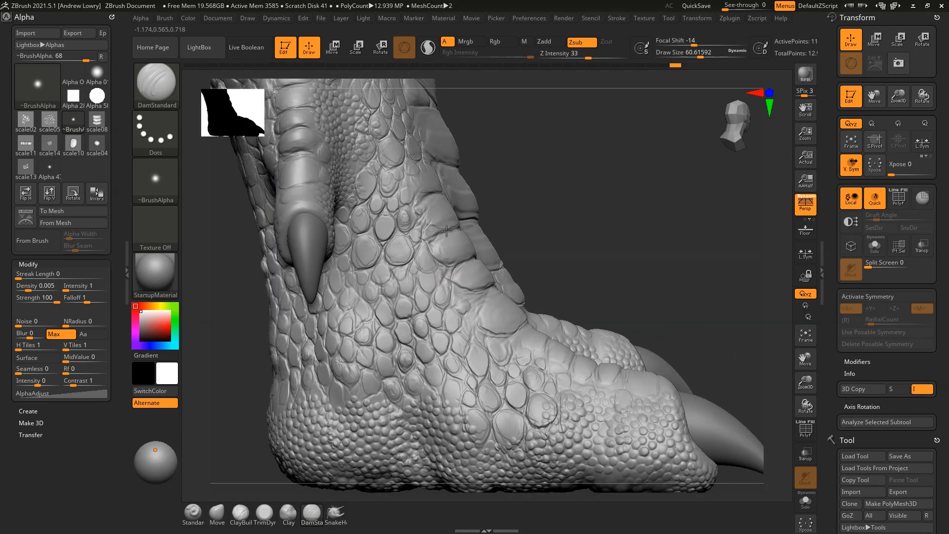
# Turn the foot to expose the second toe and switch on colour painting
pyautogui.moveTo(578, 171)
pyautogui.mouseDown()
pyautogui.moveTo(625, 176)
pyautogui.moveTo(583, 287)
pyautogui.mouseUp()
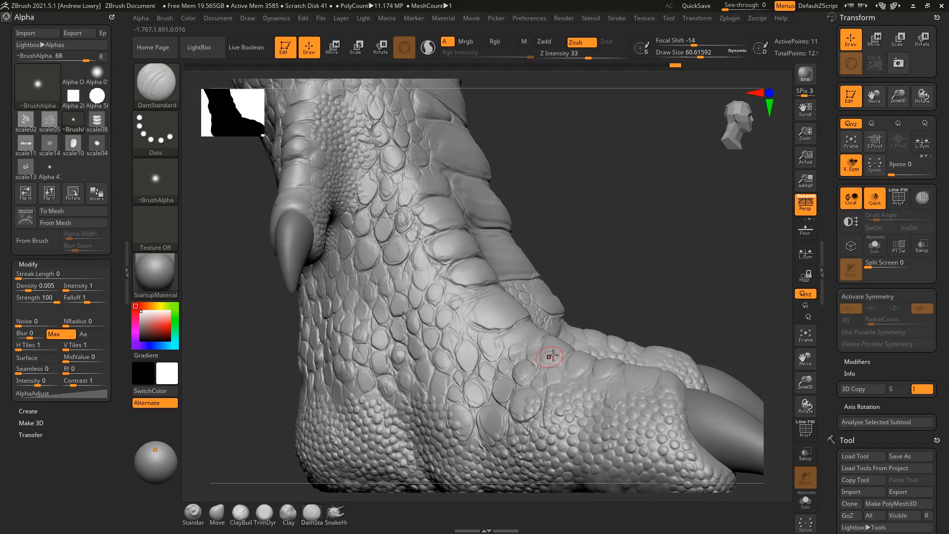
pyautogui.moveTo(643, 232); pyautogui.dragTo(664, 261)
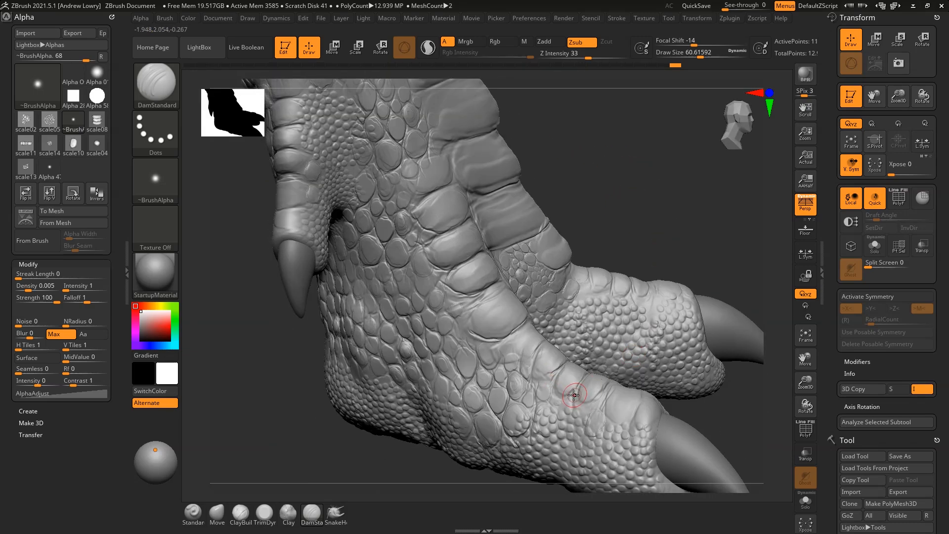
pyautogui.moveTo(680, 292); pyautogui.dragTo(647, 407, button='right')
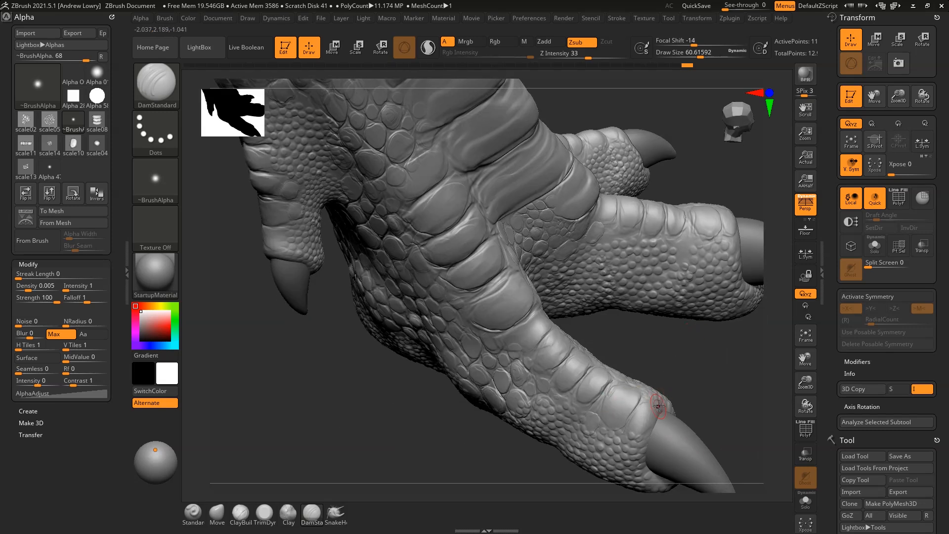
pyautogui.press('space')
pyautogui.click(660, 409)
# Zoom in on the toe, turn colour painting off and set the brush to about 101
pyautogui.press('space')
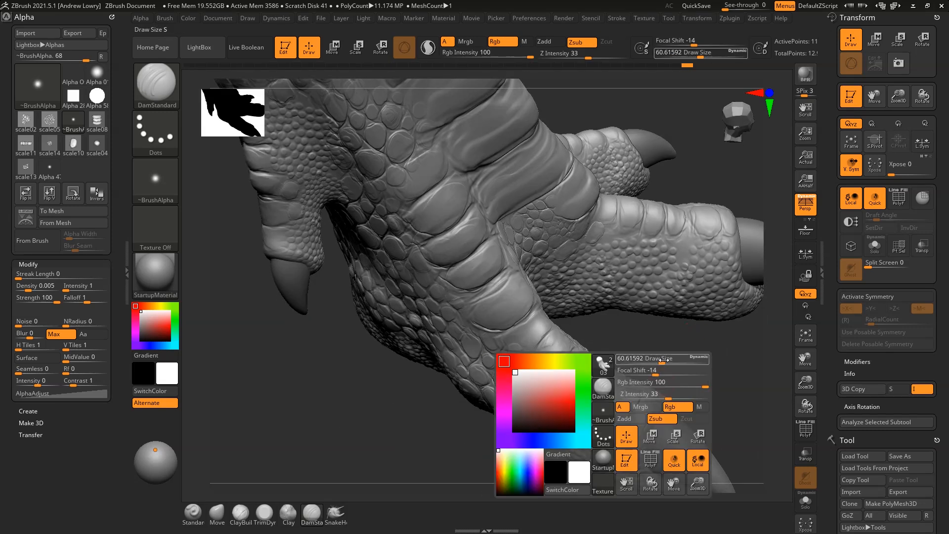
pyautogui.click(671, 360)
pyautogui.keyDown('alt'); pyautogui.moveTo(695, 360); pyautogui.dragTo(655, 337, button='right'); pyautogui.keyUp('alt')
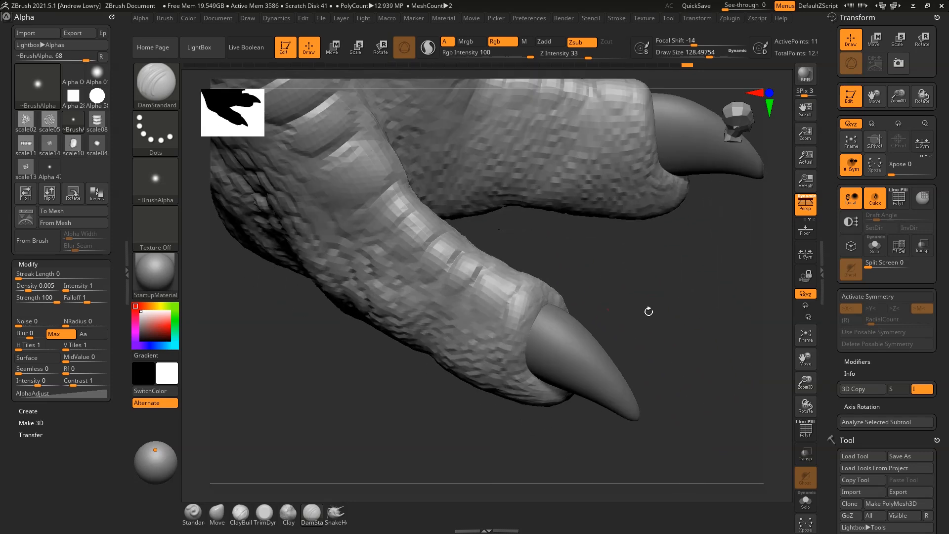
pyautogui.keyDown('alt'); pyautogui.moveTo(647, 314); pyautogui.dragTo(553, 345, button='right'); pyautogui.keyUp('alt')
pyautogui.press('space')
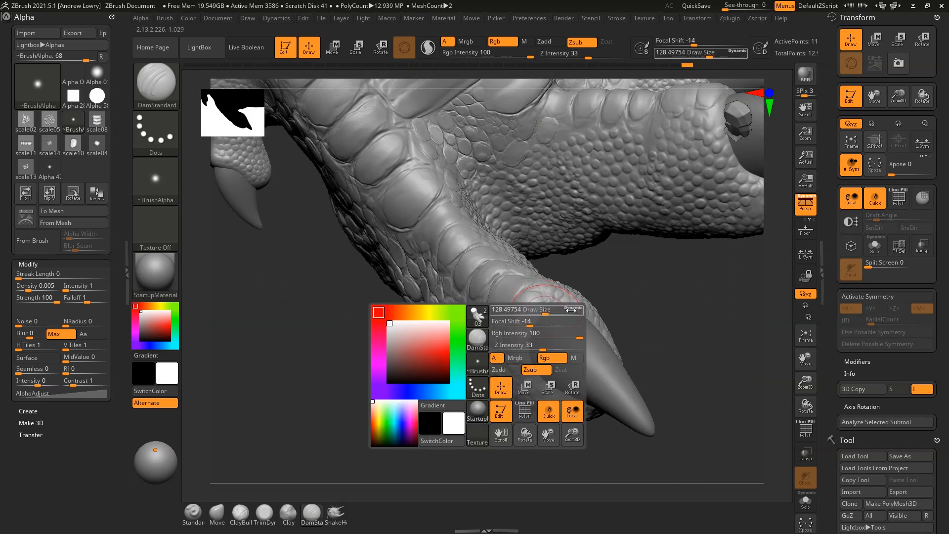
pyautogui.click(544, 358)
pyautogui.moveTo(550, 310)
pyautogui.mouseDown()
pyautogui.moveTo(524, 323)
pyautogui.moveTo(546, 314)
pyautogui.mouseUp()
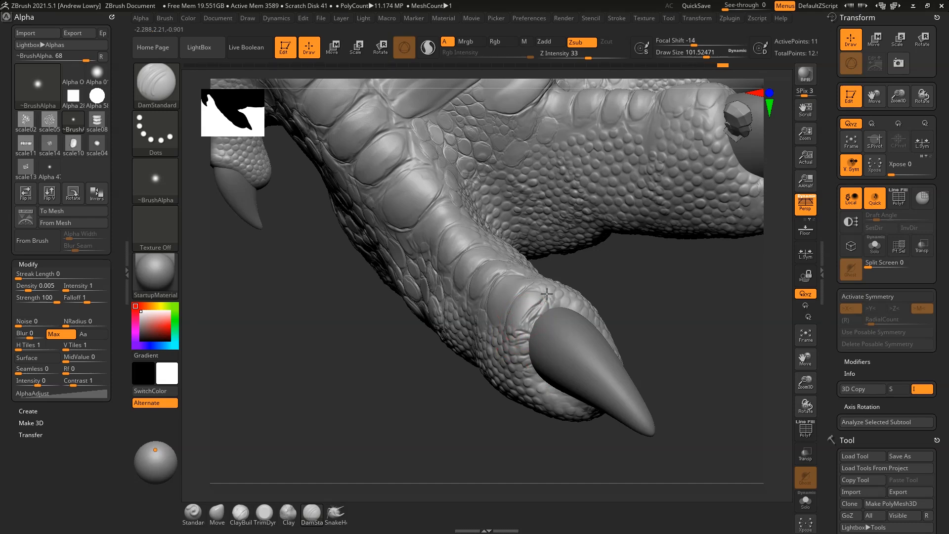
# Extend the groove beside the claw and deepen the groove between the toe plates
pyautogui.moveTo(638, 266); pyautogui.dragTo(535, 377)
pyautogui.moveTo(682, 209); pyautogui.dragTo(643, 242)
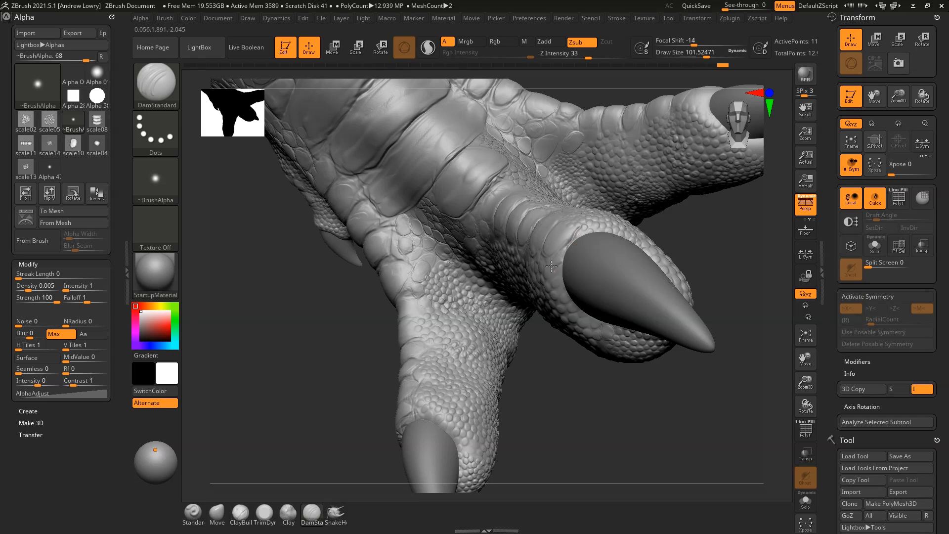
pyautogui.moveTo(607, 218); pyautogui.dragTo(646, 259)
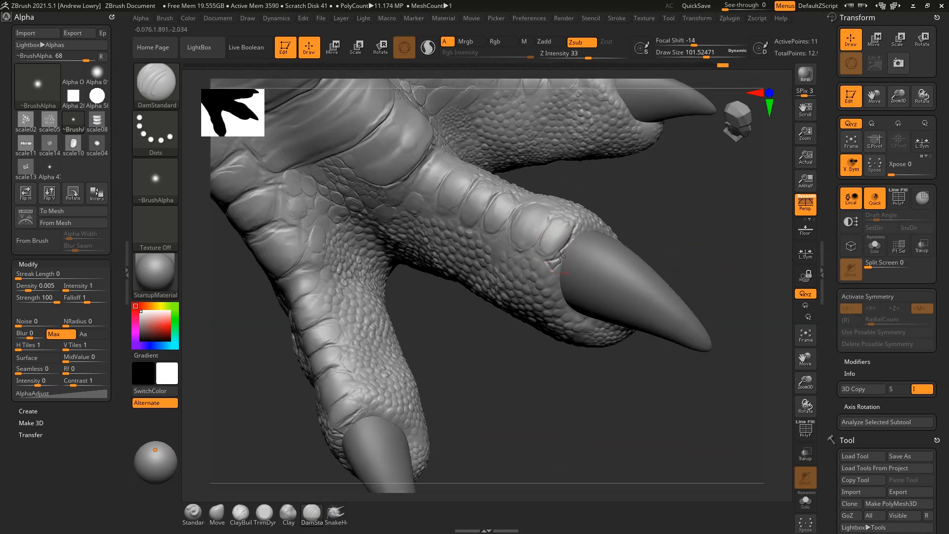
pyautogui.moveTo(549, 268); pyautogui.dragTo(535, 255)
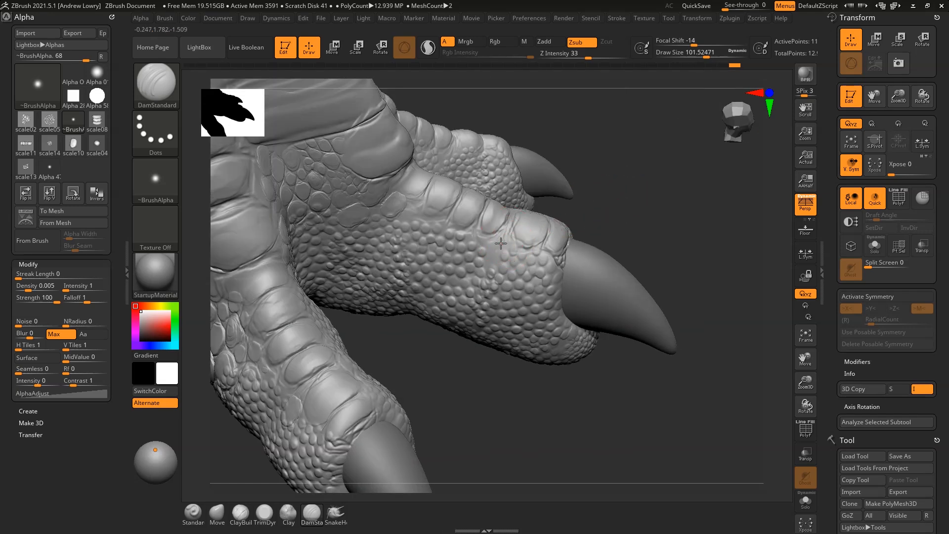
pyautogui.moveTo(481, 243); pyautogui.dragTo(510, 226)
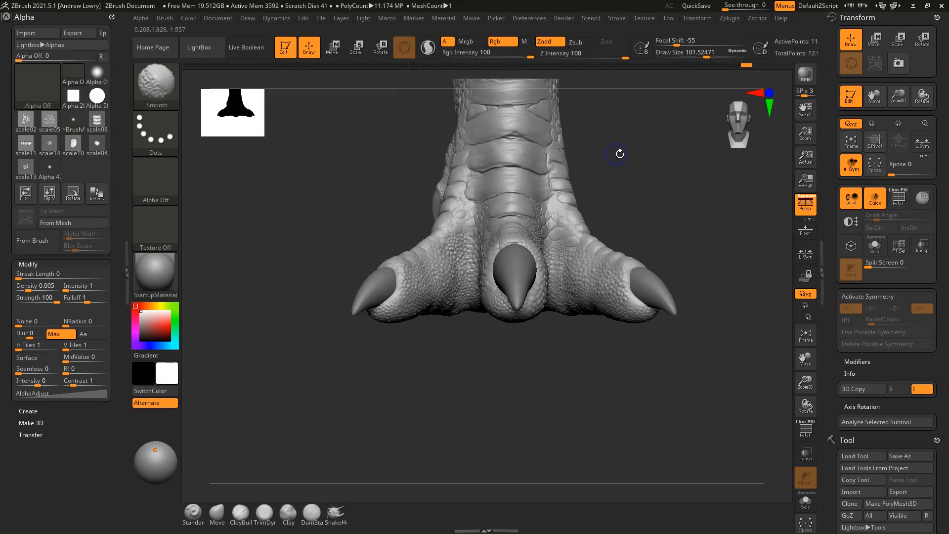
# Orbit around the clawed foot to inspect it, ending facing the leg plates
pyautogui.moveTo(618, 154)
pyautogui.mouseDown()
pyautogui.moveTo(646, 216)
pyautogui.moveTo(653, 267)
pyautogui.moveTo(626, 250)
pyautogui.moveTo(535, 273)
pyautogui.moveTo(587, 193)
pyautogui.mouseUp()
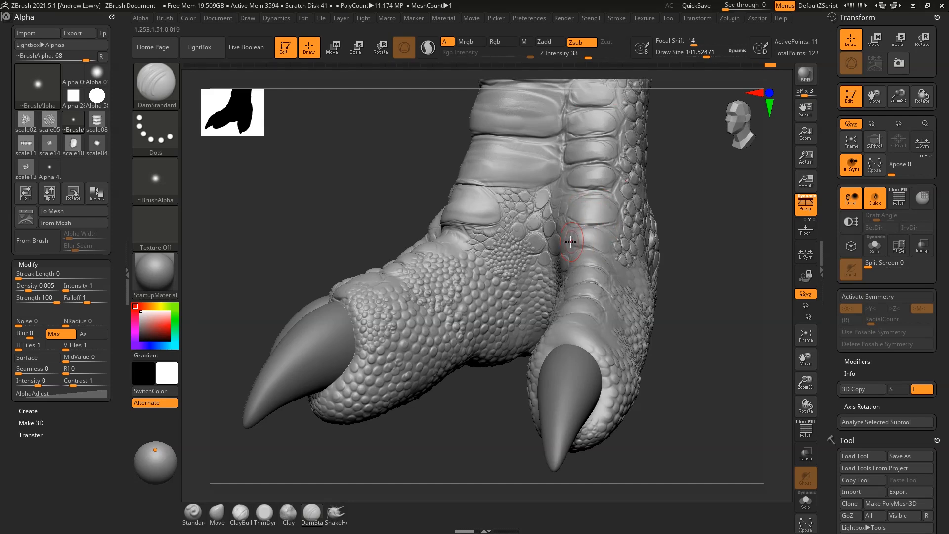
pyautogui.moveTo(596, 251); pyautogui.dragTo(605, 256, button='right')
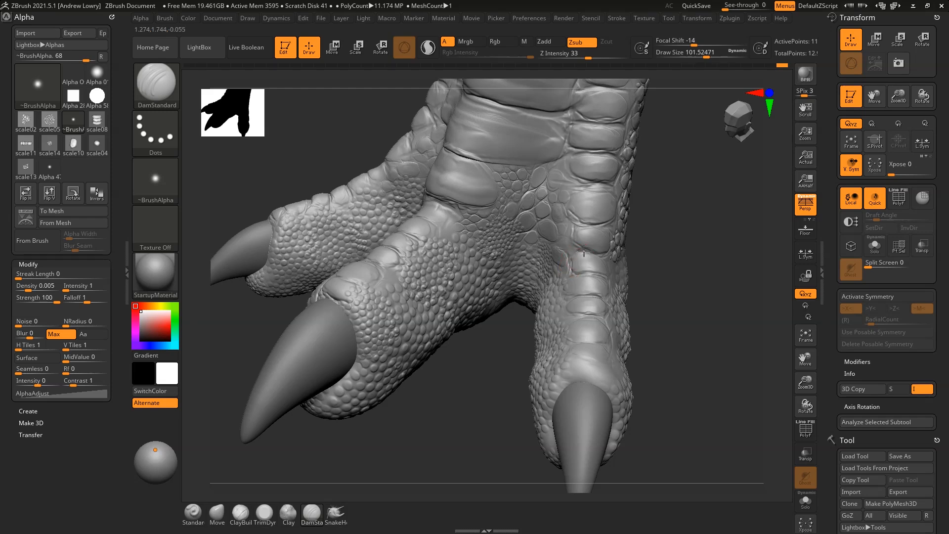
pyautogui.moveTo(691, 262)
pyautogui.mouseDown()
pyautogui.moveTo(650, 277)
pyautogui.moveTo(684, 267)
pyautogui.mouseUp()
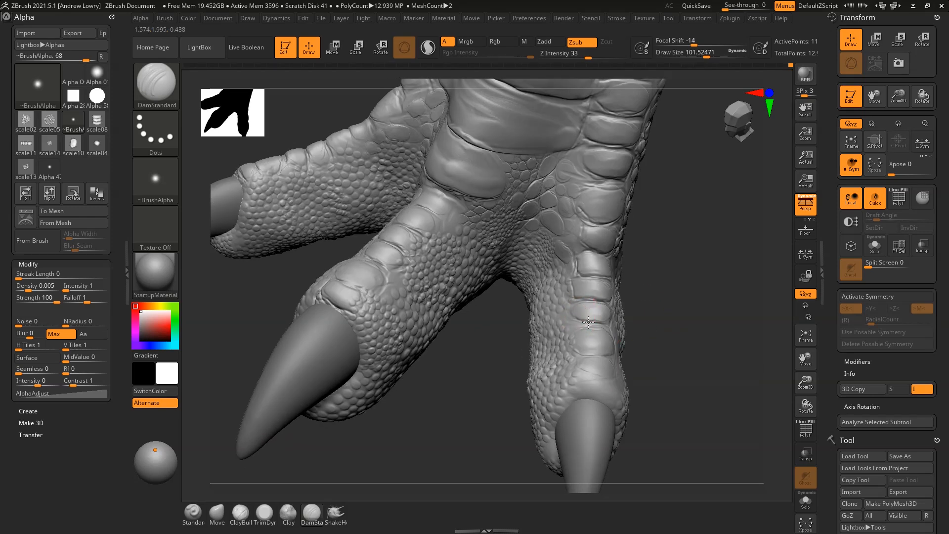
pyautogui.moveTo(677, 302); pyautogui.dragTo(569, 212)
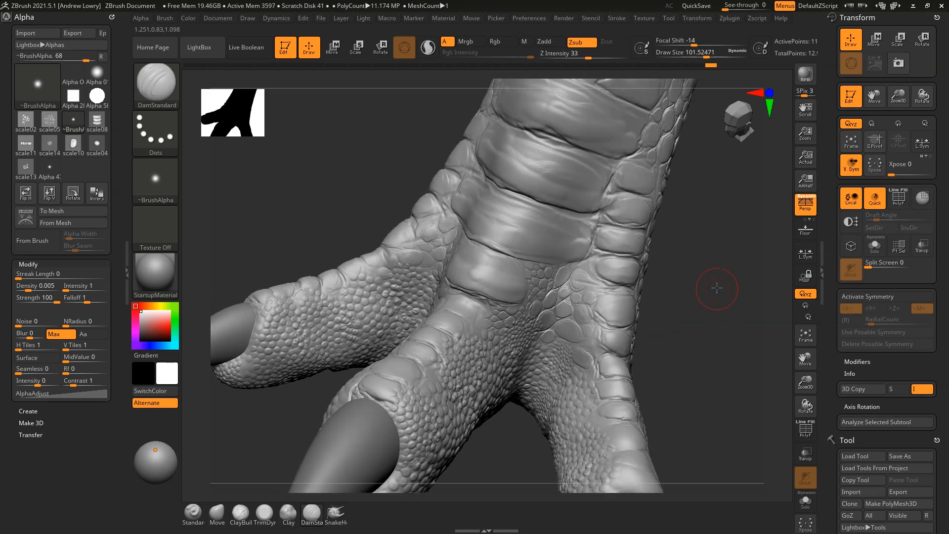
pyautogui.moveTo(717, 287); pyautogui.dragTo(549, 149)
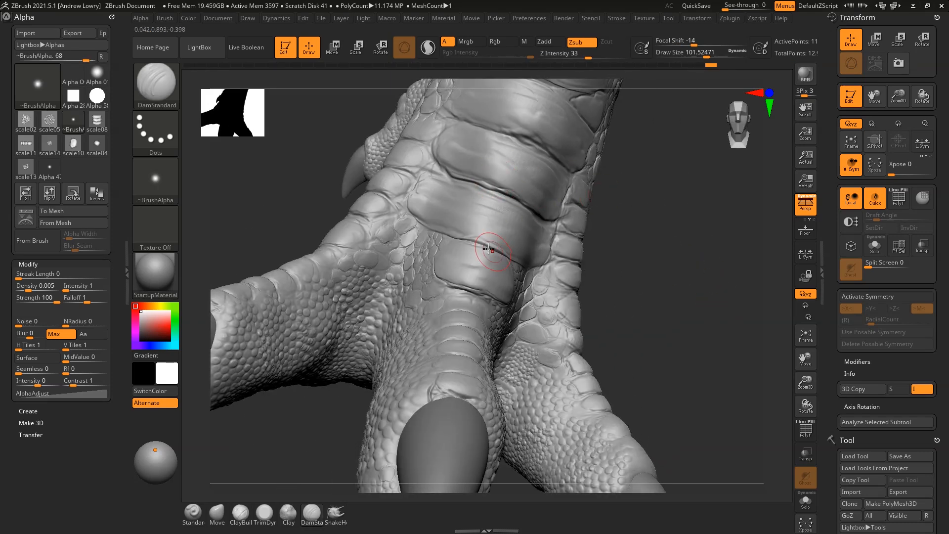
# Carve a DamStandard groove between the front leg plates, then orbit around the leg to check it
pyautogui.moveTo(635, 262); pyautogui.dragTo(431, 260)
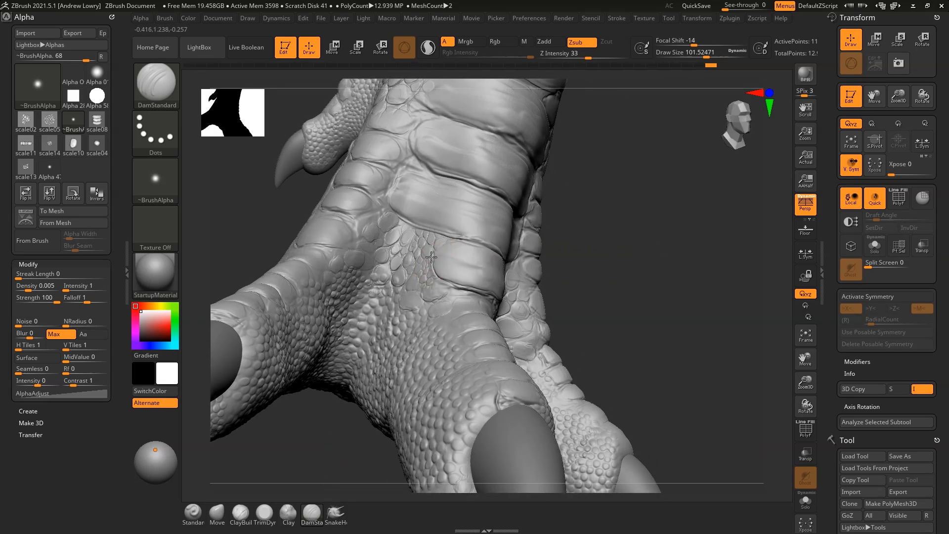
pyautogui.moveTo(620, 285); pyautogui.dragTo(613, 233)
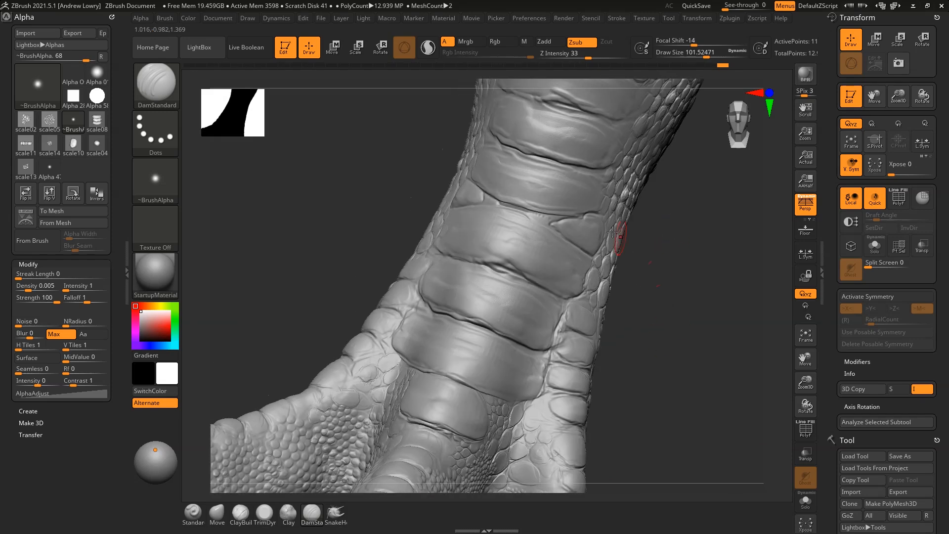
pyautogui.moveTo(515, 209); pyautogui.dragTo(570, 218)
pyautogui.moveTo(691, 287); pyautogui.dragTo(660, 282)
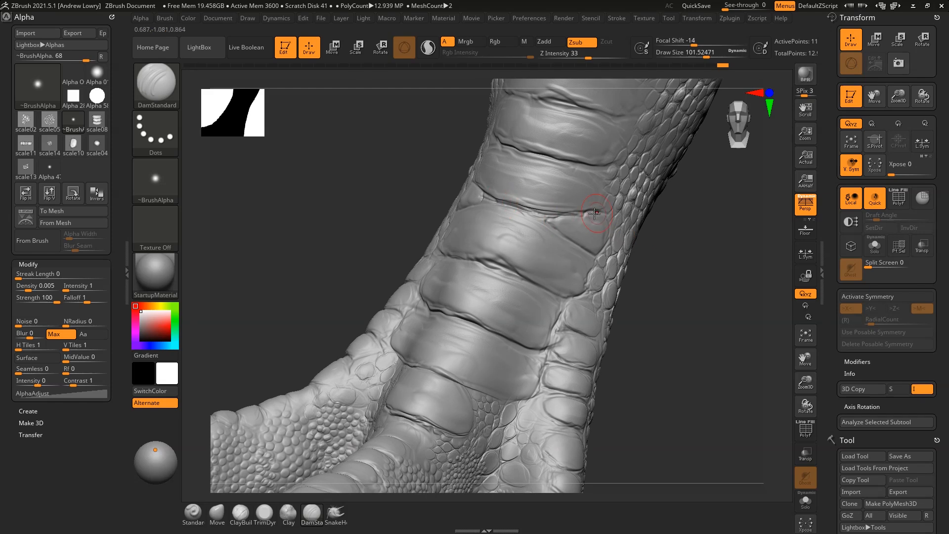
pyautogui.moveTo(702, 230); pyautogui.dragTo(655, 208)
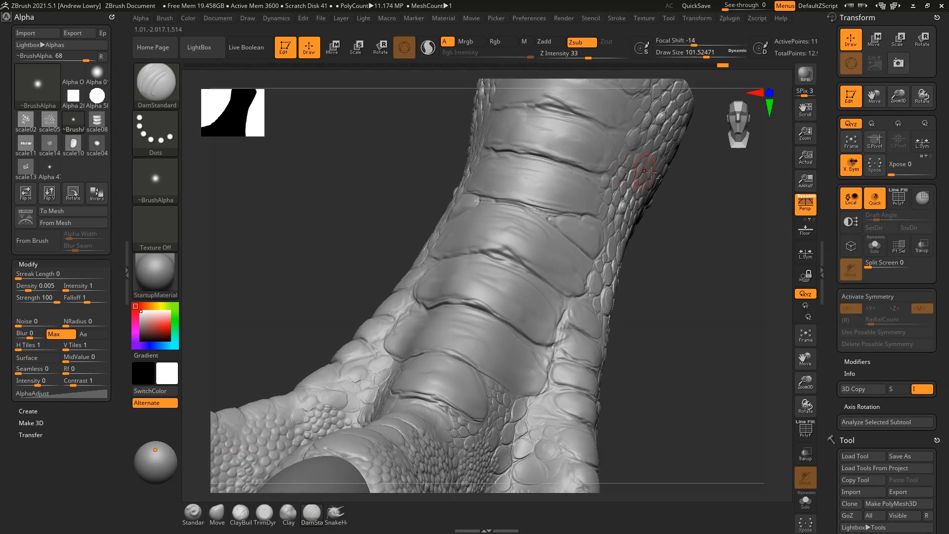
pyautogui.moveTo(642, 173); pyautogui.dragTo(649, 282)
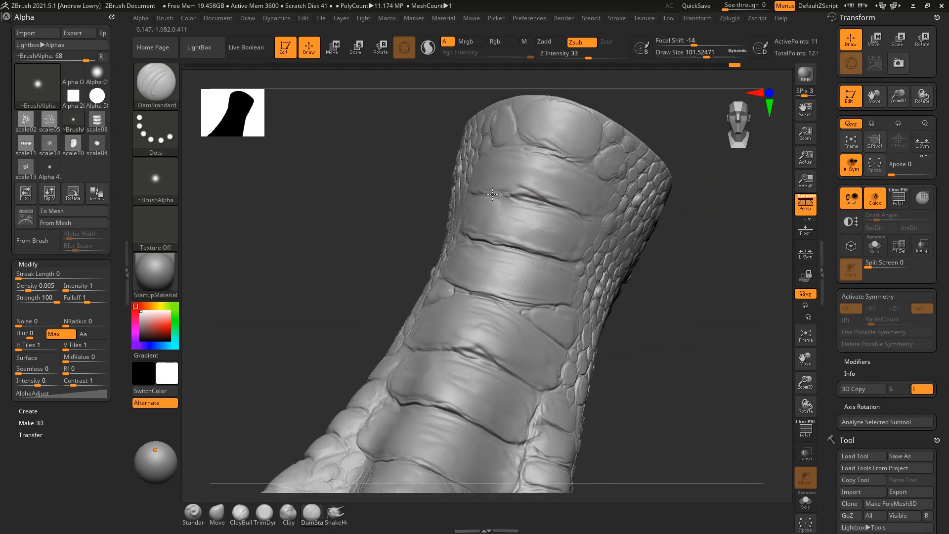
pyautogui.moveTo(678, 253); pyautogui.dragTo(494, 195)
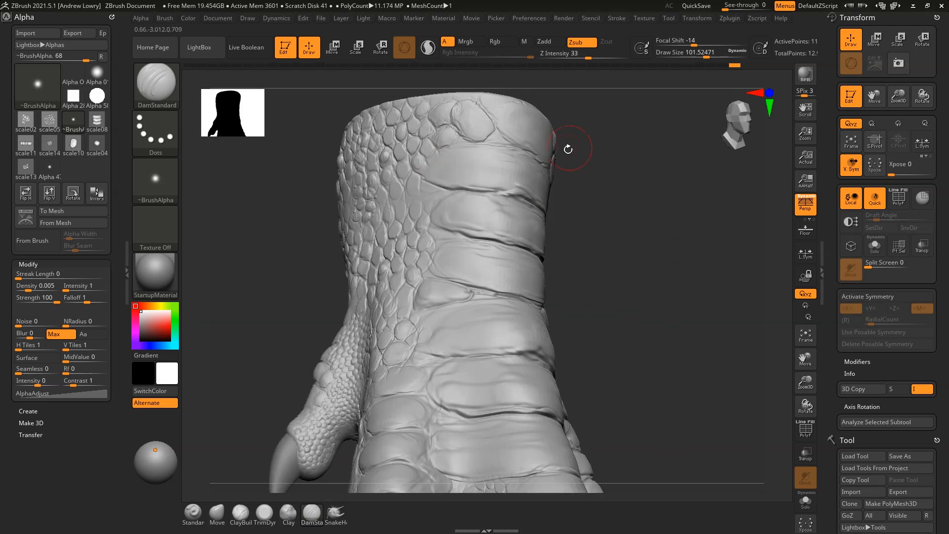
pyautogui.moveTo(538, 94); pyautogui.dragTo(556, 148)
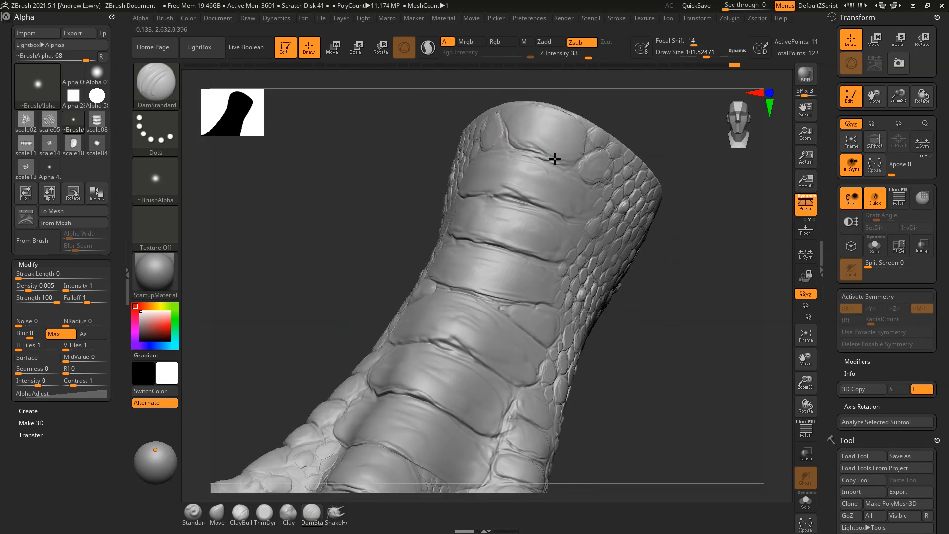
pyautogui.moveTo(614, 110); pyautogui.dragTo(502, 121)
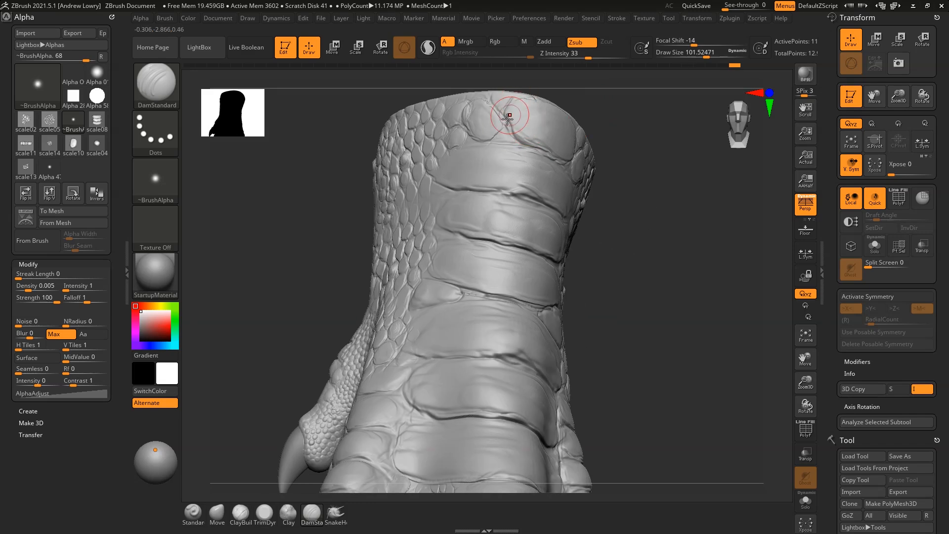
pyautogui.moveTo(620, 204); pyautogui.dragTo(581, 161)
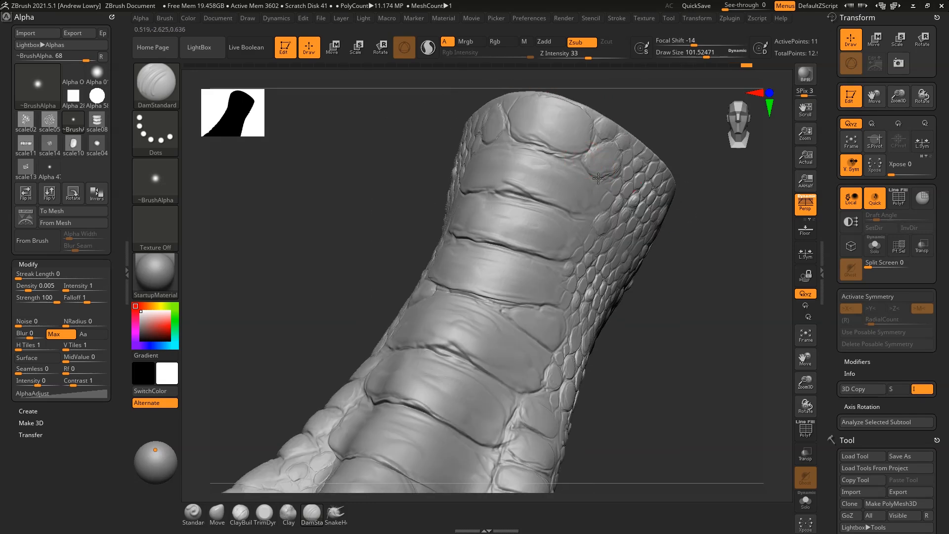
pyautogui.moveTo(703, 286); pyautogui.dragTo(593, 197)
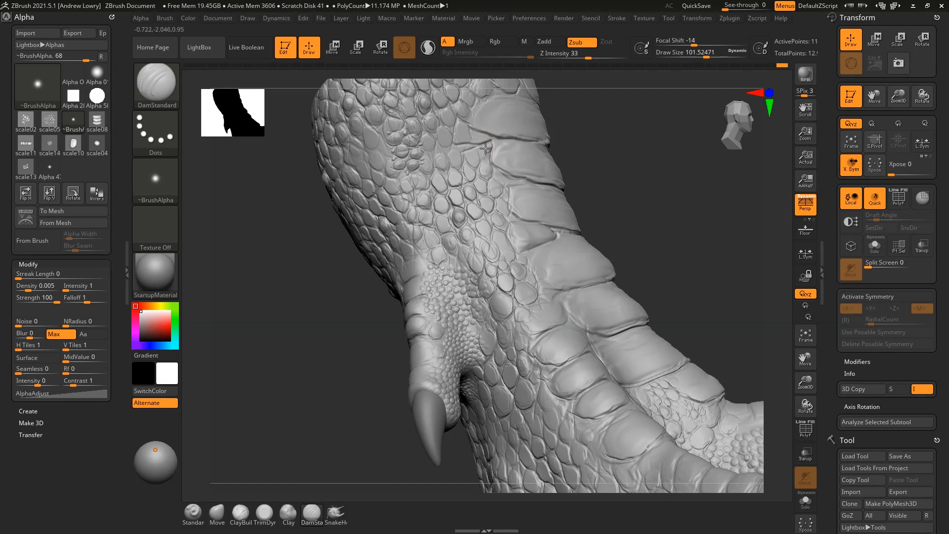
# Carve short creases between the scales on the leg's side
pyautogui.keyDown('alt'); pyautogui.moveTo(648, 148); pyautogui.dragTo(621, 258); pyautogui.keyUp('alt')
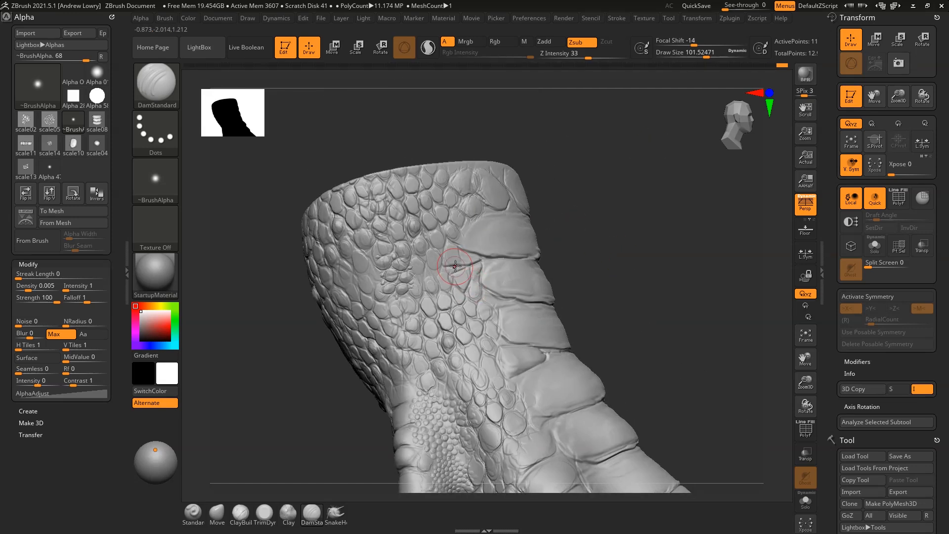
pyautogui.moveTo(481, 214)
pyautogui.mouseDown()
pyautogui.moveTo(468, 215)
pyautogui.moveTo(458, 195)
pyautogui.mouseUp()
pyautogui.moveTo(465, 229); pyautogui.dragTo(419, 273)
pyautogui.moveTo(634, 277)
pyautogui.mouseDown()
pyautogui.moveTo(659, 286)
pyautogui.moveTo(672, 307)
pyautogui.moveTo(647, 279)
pyautogui.mouseUp()
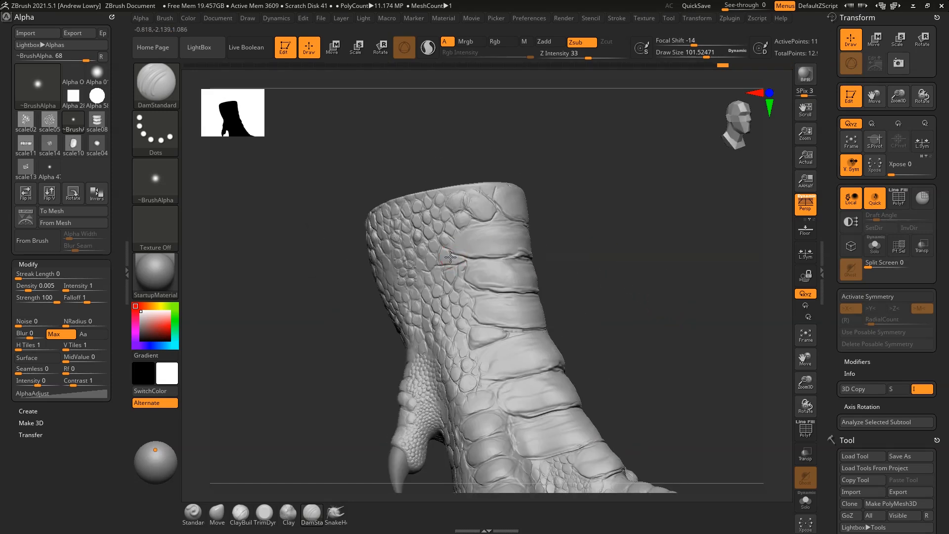
pyautogui.moveTo(446, 265); pyautogui.dragTo(462, 264)
# Enlarge the brush and carve a groove beside the claw
pyautogui.moveTo(610, 242); pyautogui.dragTo(620, 281)
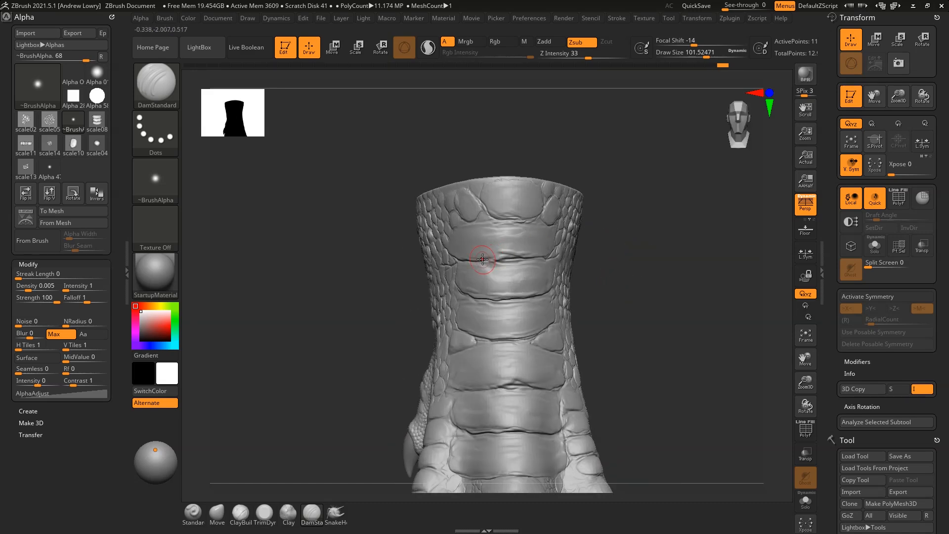
pyautogui.moveTo(621, 295); pyautogui.dragTo(705, 273)
pyautogui.moveTo(671, 304)
pyautogui.mouseDown()
pyautogui.moveTo(661, 303)
pyautogui.moveTo(670, 292)
pyautogui.moveTo(642, 169)
pyautogui.moveTo(652, 213)
pyautogui.moveTo(534, 323)
pyautogui.mouseUp()
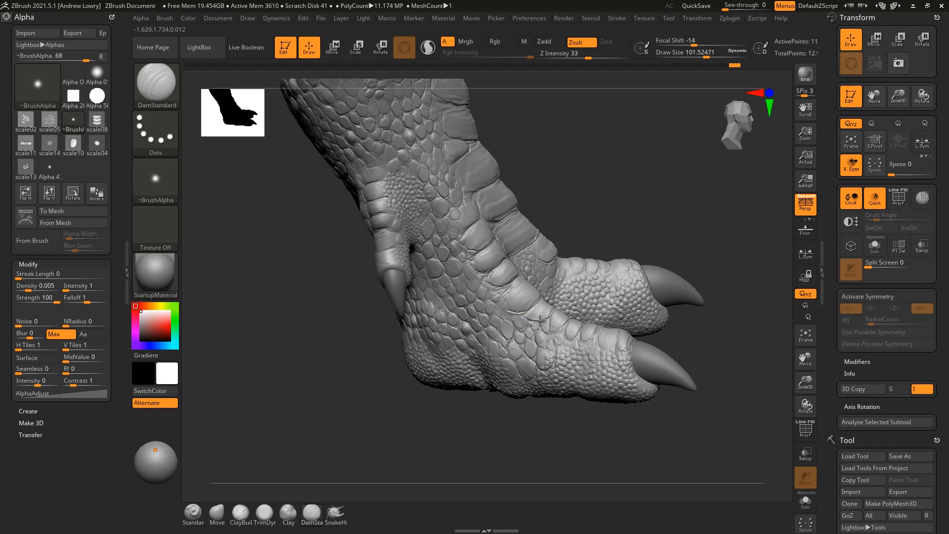
pyautogui.moveTo(648, 217); pyautogui.dragTo(615, 271)
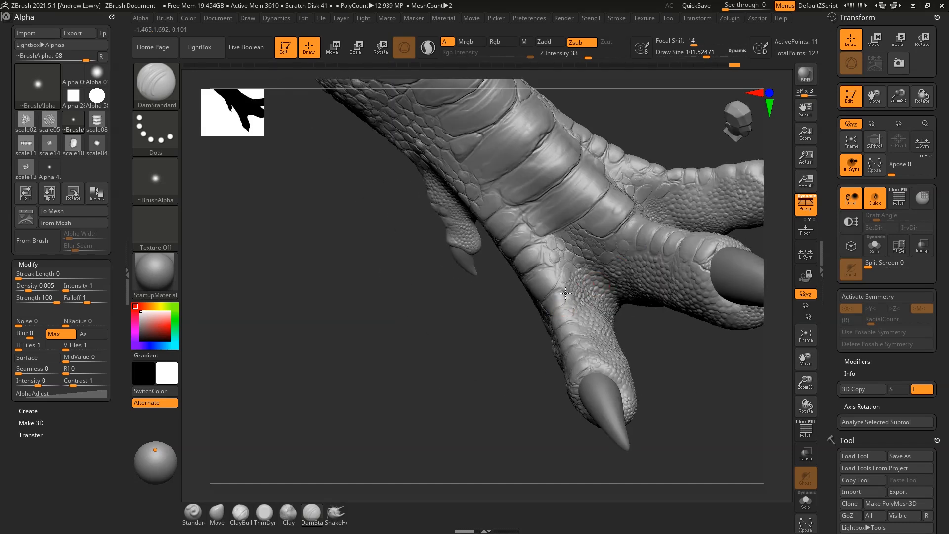
pyautogui.moveTo(657, 332); pyautogui.dragTo(600, 333)
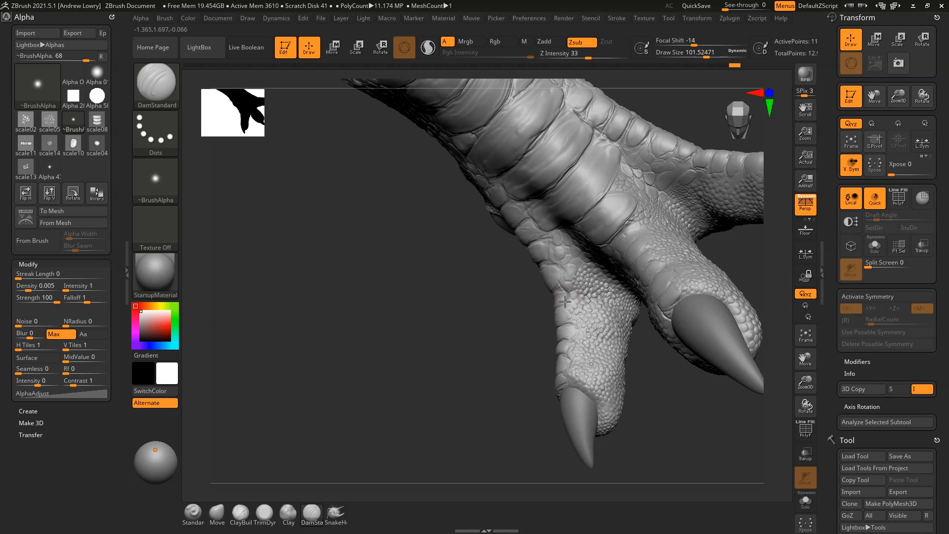
pyautogui.moveTo(658, 412); pyautogui.dragTo(646, 267)
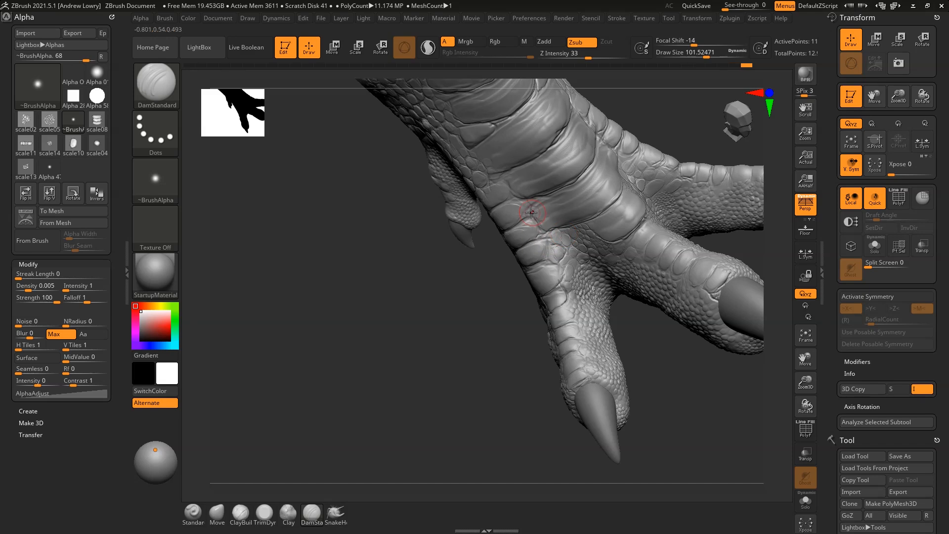
pyautogui.moveTo(703, 132); pyautogui.dragTo(555, 239)
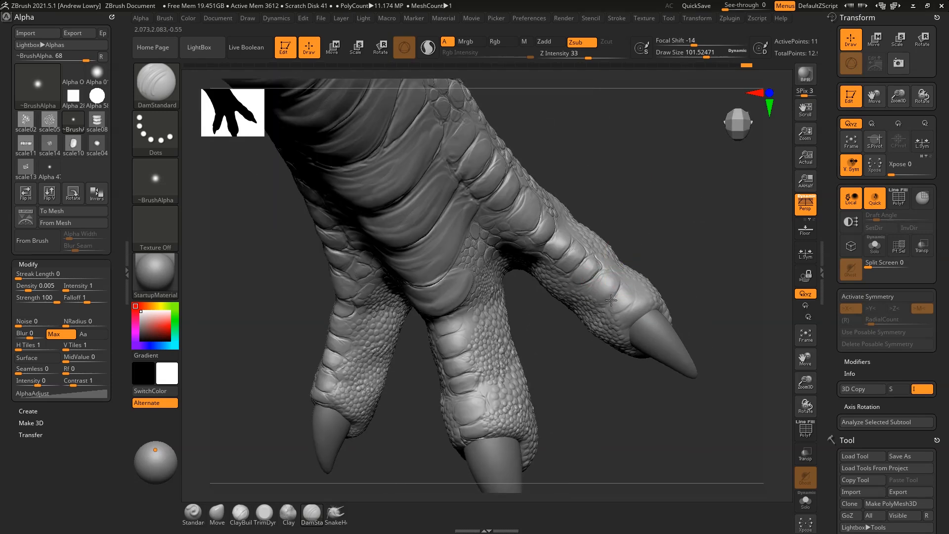
pyautogui.press('space')
pyautogui.moveTo(638, 273); pyautogui.dragTo(627, 315)
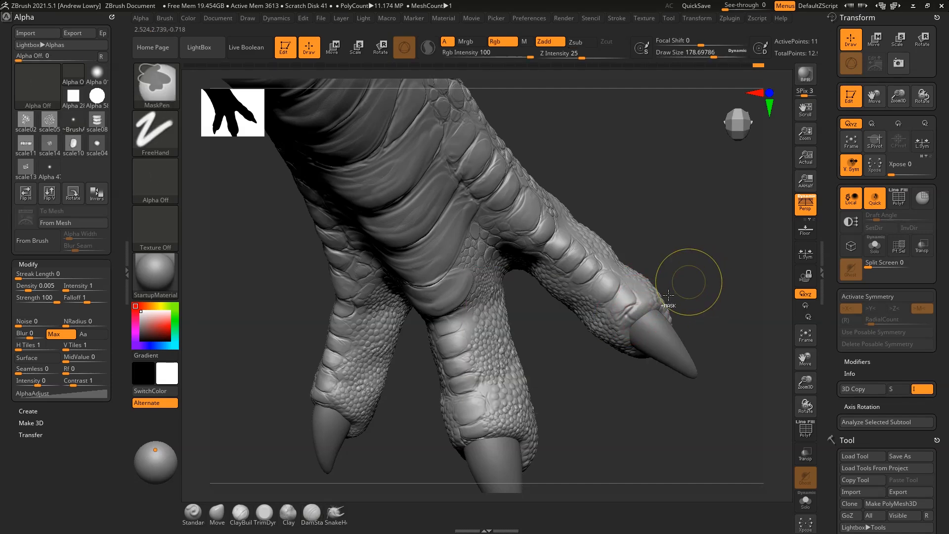
# Carve and extend a groove above the middle claw, then turn the small claw into profile
pyautogui.keyDown('alt'); pyautogui.moveTo(698, 304); pyautogui.dragTo(667, 317); pyautogui.keyUp('alt')
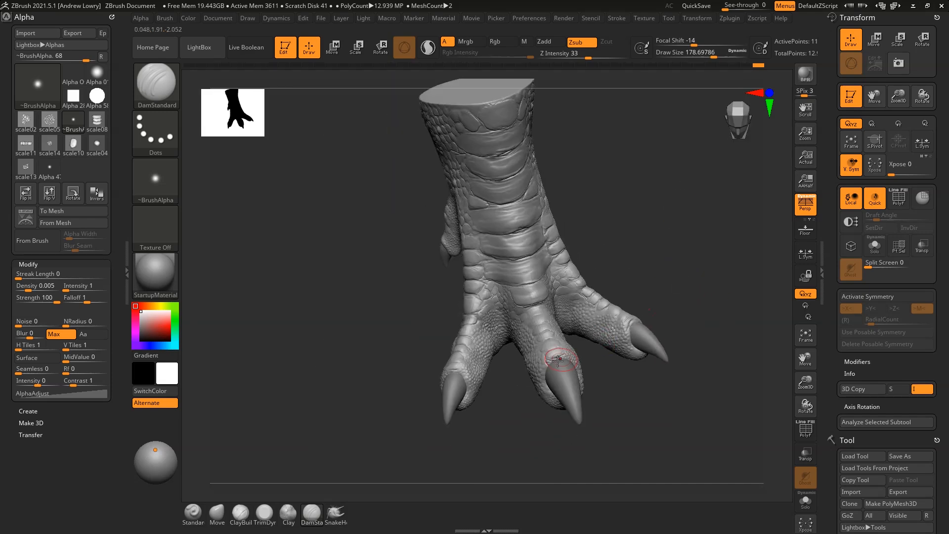
pyautogui.moveTo(564, 357); pyautogui.dragTo(549, 361)
pyautogui.moveTo(615, 390); pyautogui.dragTo(628, 387)
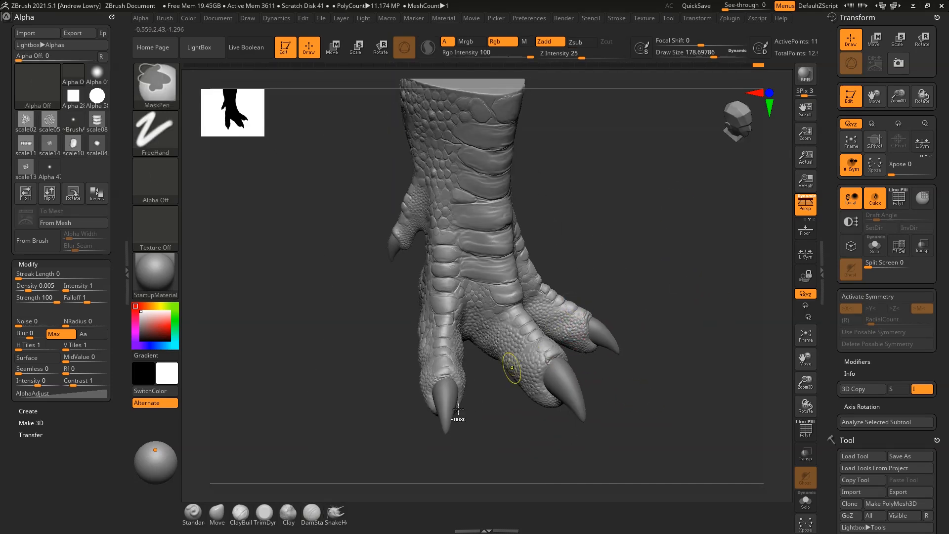
pyautogui.moveTo(559, 262); pyautogui.dragTo(666, 231)
pyautogui.moveTo(533, 238)
pyautogui.mouseDown()
pyautogui.moveTo(651, 267)
pyautogui.moveTo(660, 293)
pyautogui.moveTo(610, 199)
pyautogui.moveTo(554, 294)
pyautogui.mouseUp()
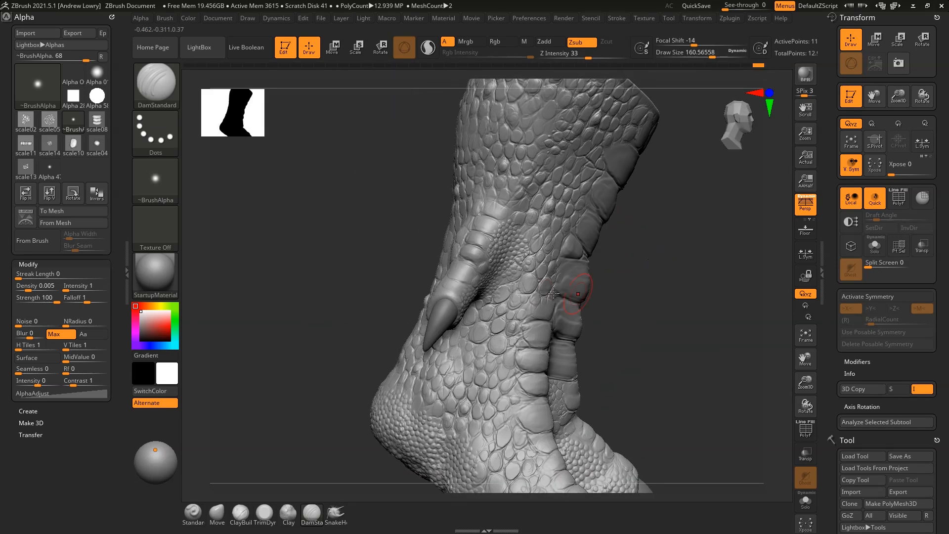
pyautogui.moveTo(674, 257); pyautogui.dragTo(636, 260)
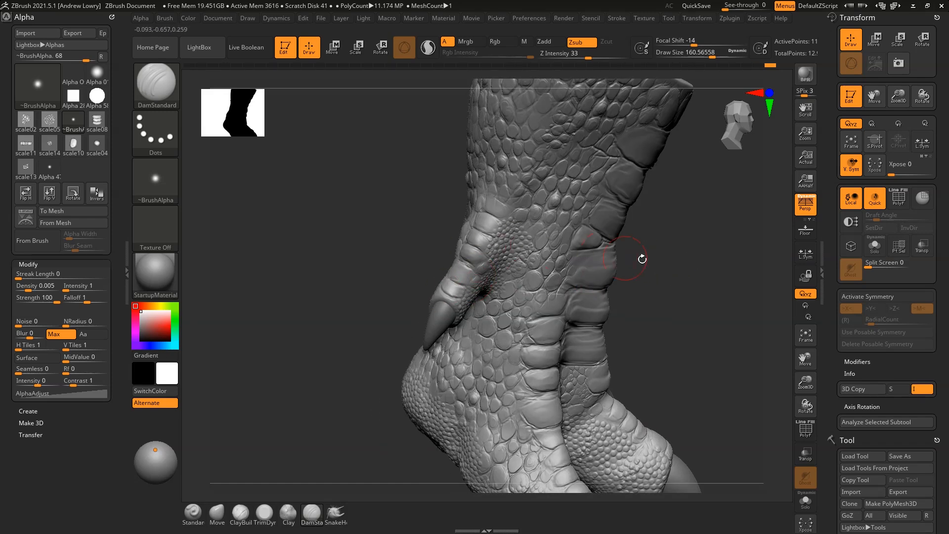
pyautogui.moveTo(643, 259); pyautogui.dragTo(610, 244)
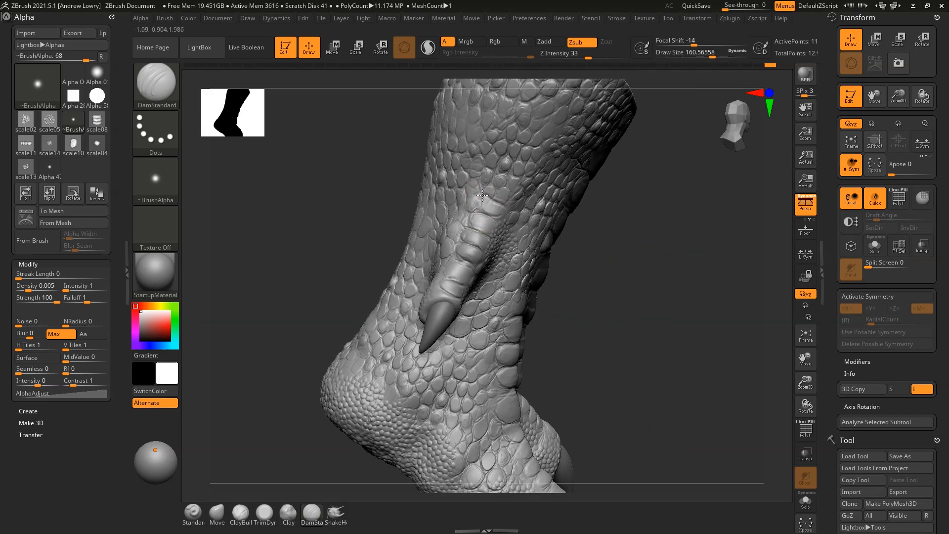
# Undo the stray mark, shrink the brush and carve creases across the toe scales
pyautogui.press('ctrl')
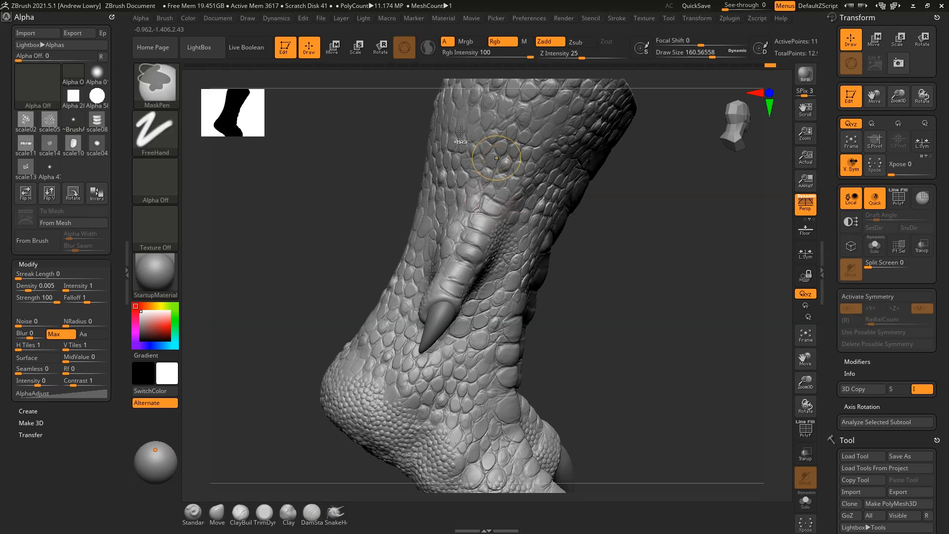
pyautogui.hotkey('ctrl', 'z')
pyautogui.press('space')
pyautogui.moveTo(495, 191); pyautogui.dragTo(490, 192)
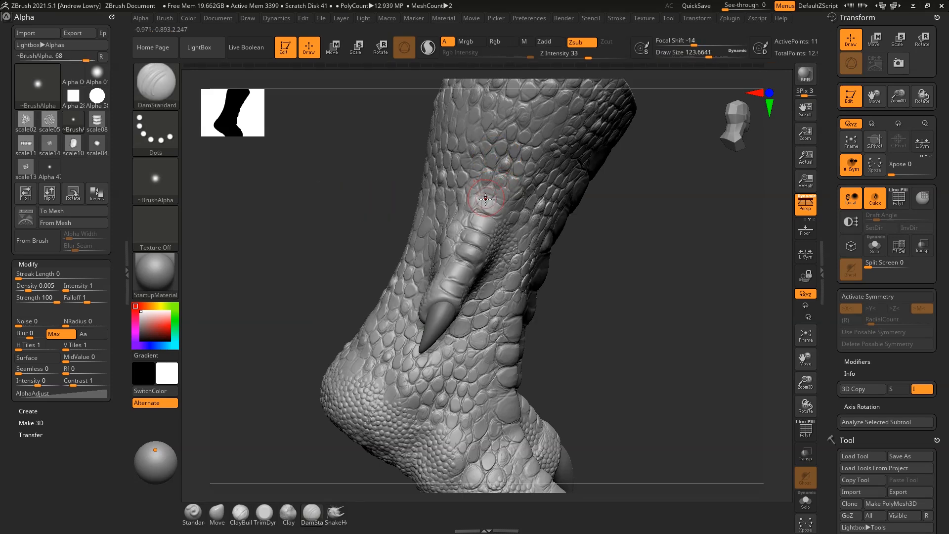
pyautogui.moveTo(483, 199)
pyautogui.mouseDown()
pyautogui.moveTo(482, 264)
pyautogui.moveTo(460, 281)
pyautogui.moveTo(475, 289)
pyautogui.mouseUp()
pyautogui.moveTo(722, 238)
pyautogui.mouseDown()
pyautogui.moveTo(630, 231)
pyautogui.moveTo(699, 254)
pyautogui.moveTo(707, 237)
pyautogui.moveTo(731, 277)
pyautogui.moveTo(703, 266)
pyautogui.moveTo(691, 292)
pyautogui.moveTo(693, 265)
pyautogui.mouseUp()
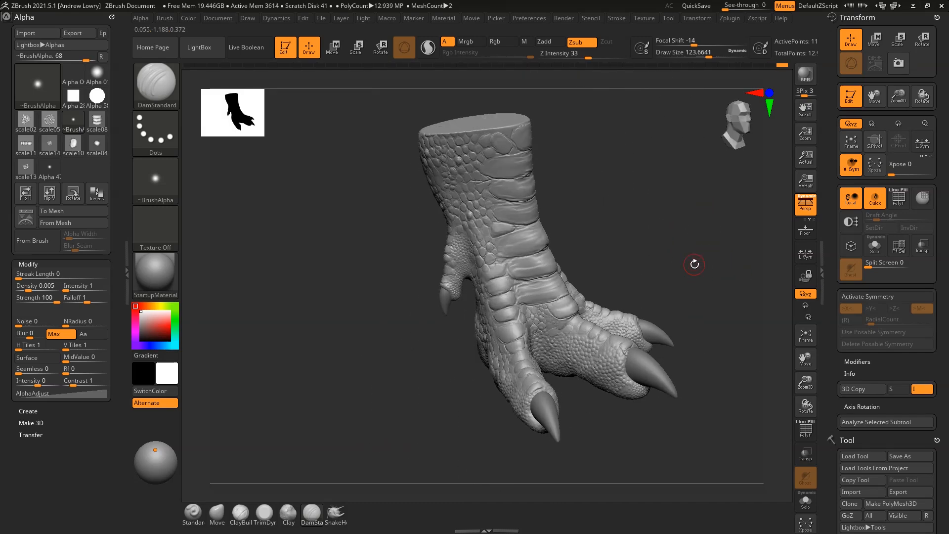
# Set the Standard brush to FreeHand stroke, Alpha Off, draw size 89.77 and Z Intensity 22
pyautogui.press('b')
pyautogui.click(637, 202)
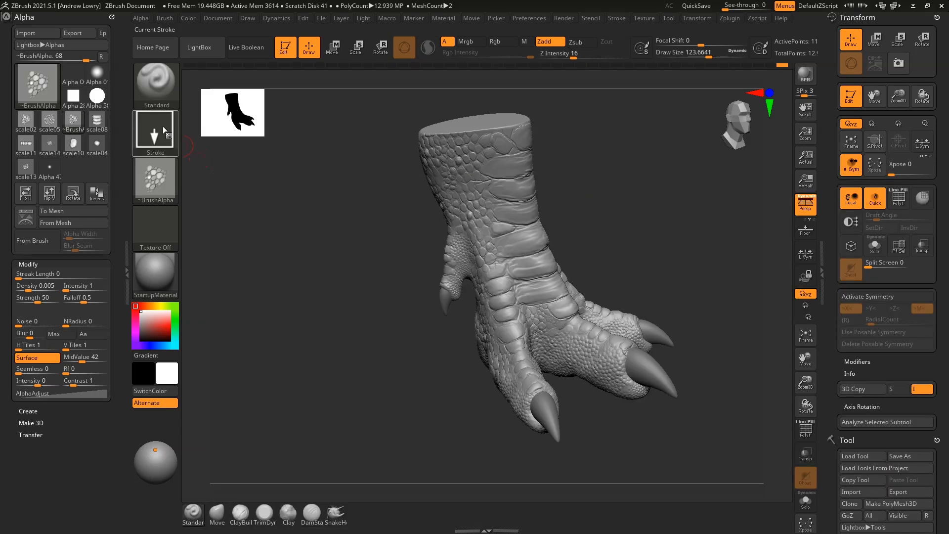
pyautogui.click(161, 129)
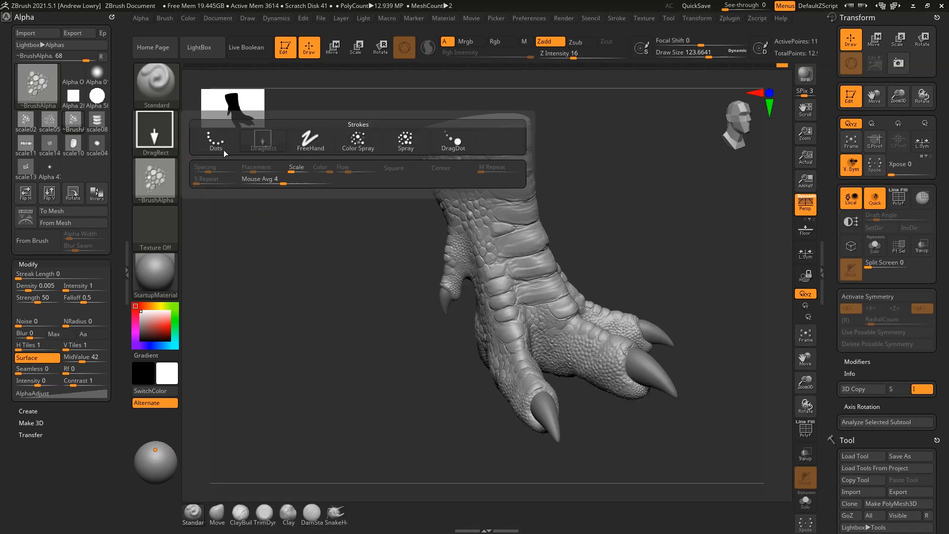
pyautogui.click(319, 151)
pyautogui.click(165, 188)
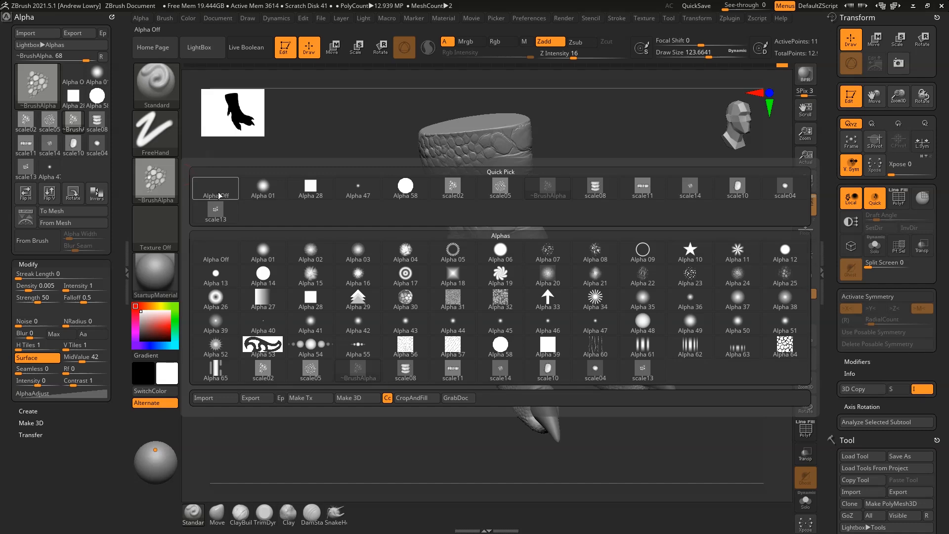
pyautogui.click(219, 192)
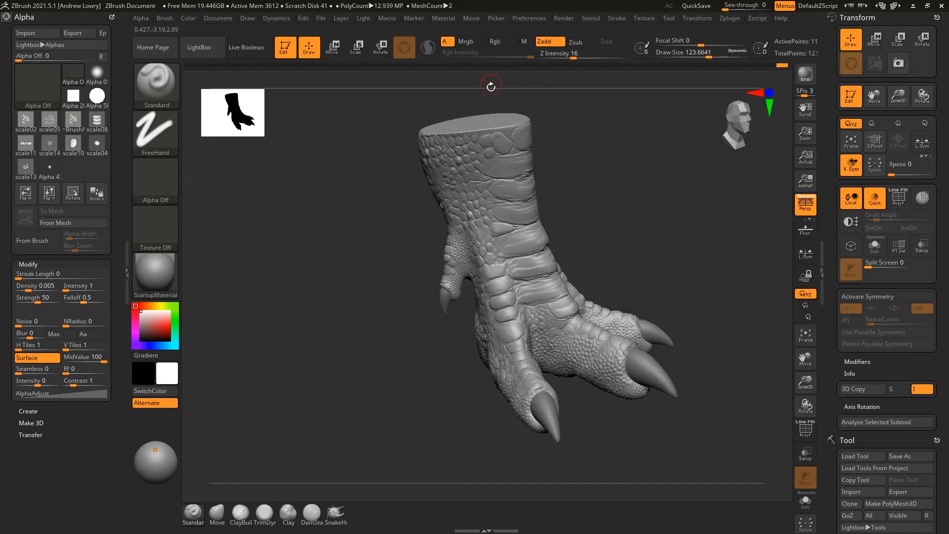
pyautogui.moveTo(662, 194)
pyautogui.mouseDown()
pyautogui.moveTo(651, 198)
pyautogui.moveTo(684, 242)
pyautogui.moveTo(587, 181)
pyautogui.moveTo(604, 241)
pyautogui.mouseUp()
pyautogui.press('space')
pyautogui.click(579, 54)
# Sharpen the lower plate crease and scale edges down the middle toe, raising a toe plate
pyautogui.moveTo(498, 315); pyautogui.dragTo(520, 299)
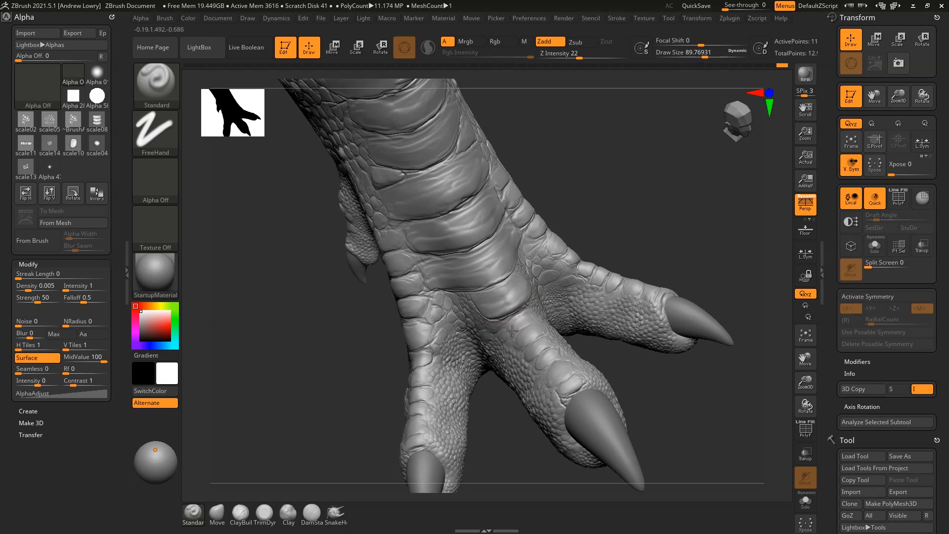
pyautogui.moveTo(624, 208); pyautogui.dragTo(593, 262)
pyautogui.moveTo(536, 337); pyautogui.dragTo(547, 333)
pyautogui.moveTo(527, 365)
pyautogui.mouseDown()
pyautogui.moveTo(544, 354)
pyautogui.moveTo(546, 361)
pyautogui.mouseUp()
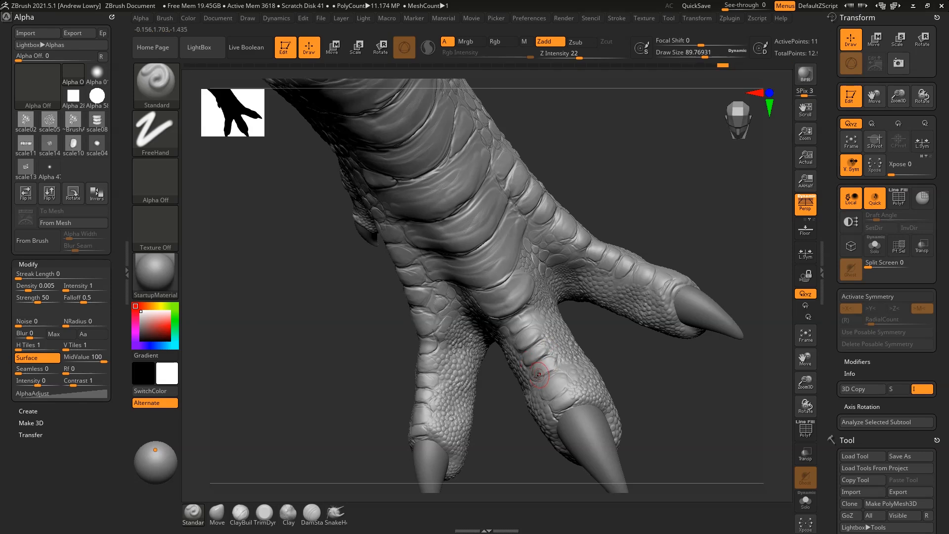
pyautogui.moveTo(547, 393)
pyautogui.mouseDown()
pyautogui.moveTo(565, 384)
pyautogui.moveTo(562, 406)
pyautogui.moveTo(572, 397)
pyautogui.mouseUp()
pyautogui.moveTo(663, 218)
pyautogui.mouseDown()
pyautogui.moveTo(682, 250)
pyautogui.moveTo(678, 276)
pyautogui.mouseUp()
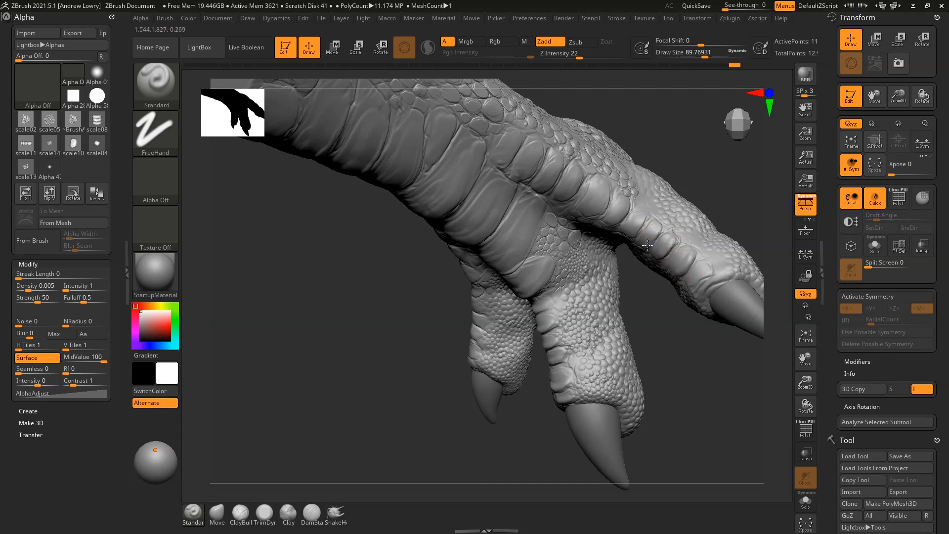
pyautogui.moveTo(627, 200); pyautogui.dragTo(618, 221)
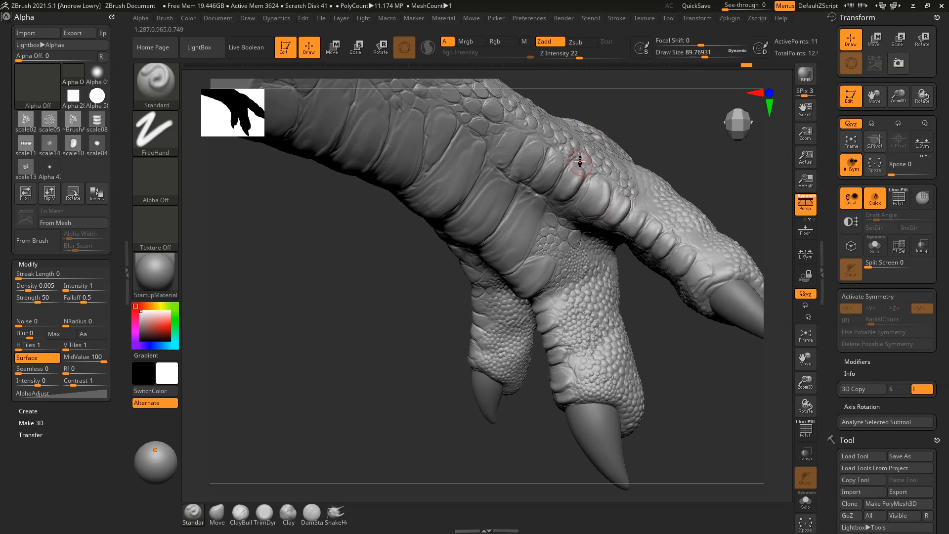
# Deepen the plate's lower-edge crease and refine the central plate on the leg
pyautogui.moveTo(671, 149)
pyautogui.mouseDown()
pyautogui.moveTo(683, 123)
pyautogui.moveTo(658, 199)
pyautogui.mouseUp()
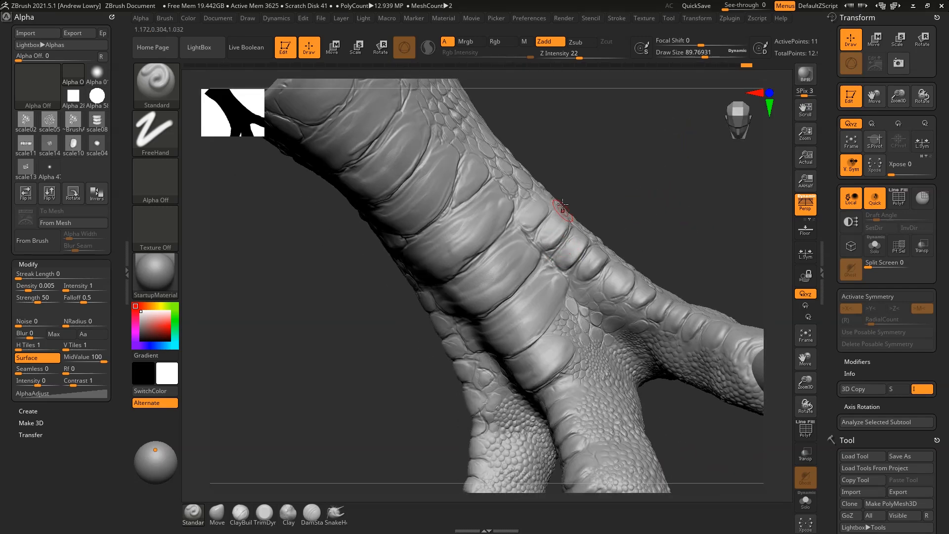
pyautogui.moveTo(611, 192)
pyautogui.mouseDown()
pyautogui.moveTo(632, 154)
pyautogui.moveTo(547, 295)
pyautogui.mouseUp()
pyautogui.moveTo(638, 216); pyautogui.dragTo(535, 340)
pyautogui.moveTo(679, 176); pyautogui.dragTo(732, 182)
pyautogui.moveTo(569, 322); pyautogui.dragTo(474, 363)
pyautogui.moveTo(454, 305)
pyautogui.mouseDown()
pyautogui.moveTo(542, 278)
pyautogui.moveTo(534, 278)
pyautogui.mouseUp()
pyautogui.moveTo(584, 230)
pyautogui.mouseDown()
pyautogui.moveTo(519, 257)
pyautogui.moveTo(584, 243)
pyautogui.mouseUp()
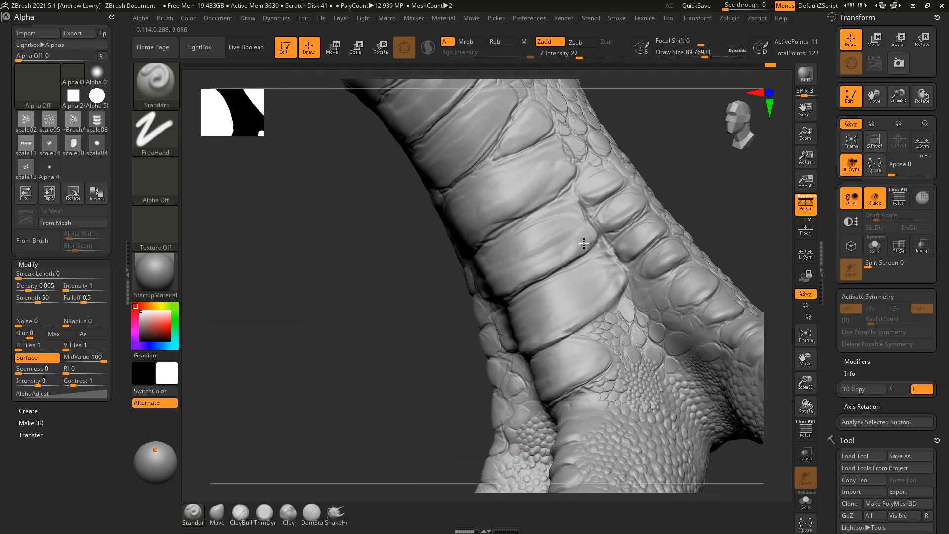
# Sharpen the plate edges along both sides of the leg
pyautogui.moveTo(389, 227)
pyautogui.mouseDown()
pyautogui.moveTo(554, 189)
pyautogui.moveTo(589, 198)
pyautogui.moveTo(583, 224)
pyautogui.mouseUp()
pyautogui.moveTo(583, 184); pyautogui.dragTo(415, 253)
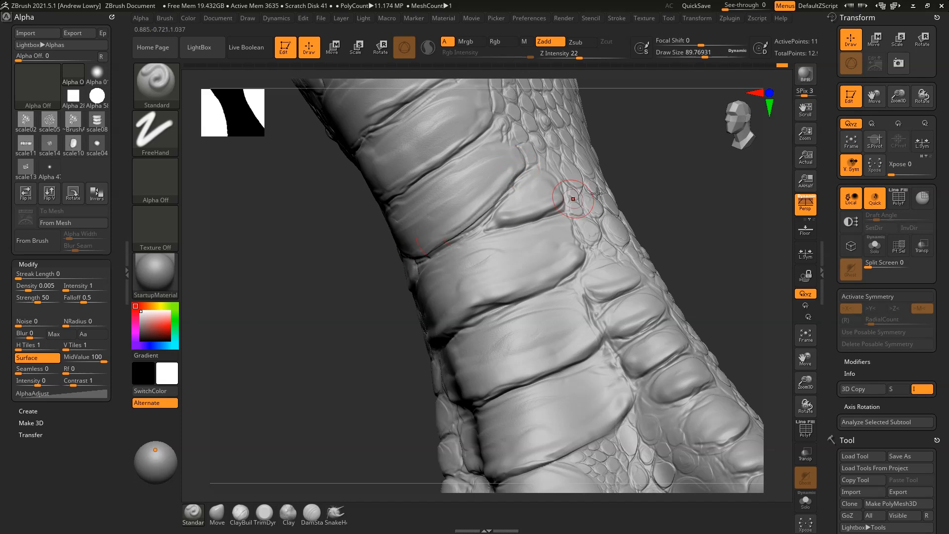
pyautogui.moveTo(631, 193); pyautogui.dragTo(697, 195)
pyautogui.moveTo(517, 192); pyautogui.dragTo(436, 225)
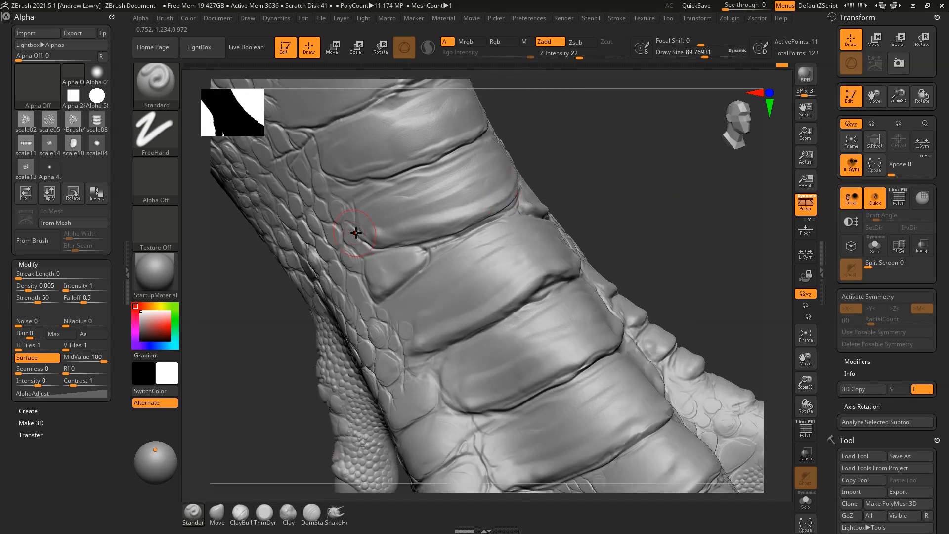
pyautogui.moveTo(585, 148)
pyautogui.mouseDown()
pyautogui.moveTo(589, 209)
pyautogui.moveTo(554, 203)
pyautogui.mouseUp()
pyautogui.moveTo(359, 196); pyautogui.dragTo(502, 161)
pyautogui.moveTo(413, 188); pyautogui.dragTo(499, 160)
# Deepen the skin folds on the leg's scaled side, then review the whole leg and big claw
pyautogui.moveTo(566, 135)
pyautogui.mouseDown()
pyautogui.moveTo(612, 201)
pyautogui.moveTo(519, 240)
pyautogui.mouseUp()
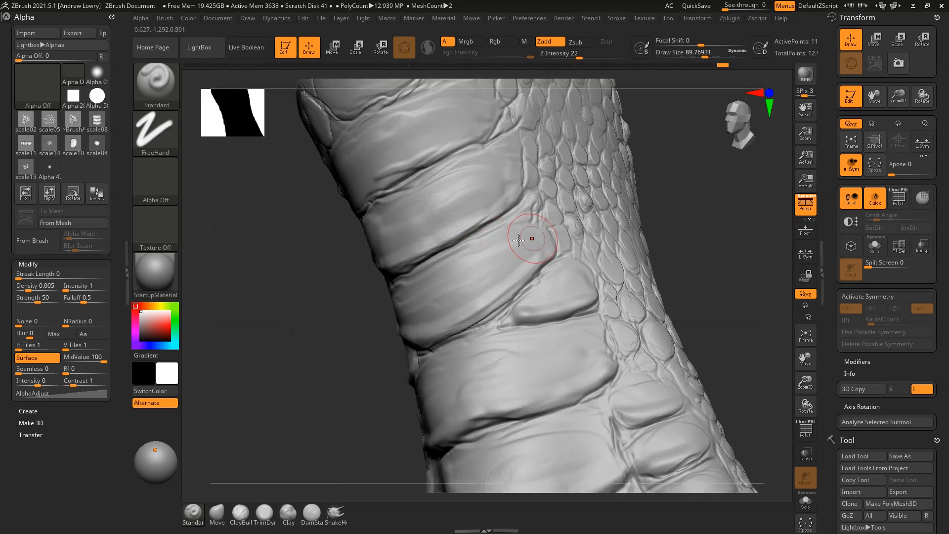
pyautogui.moveTo(311, 300)
pyautogui.mouseDown()
pyautogui.moveTo(626, 155)
pyautogui.moveTo(470, 272)
pyautogui.mouseUp()
pyautogui.moveTo(319, 275); pyautogui.dragTo(466, 251)
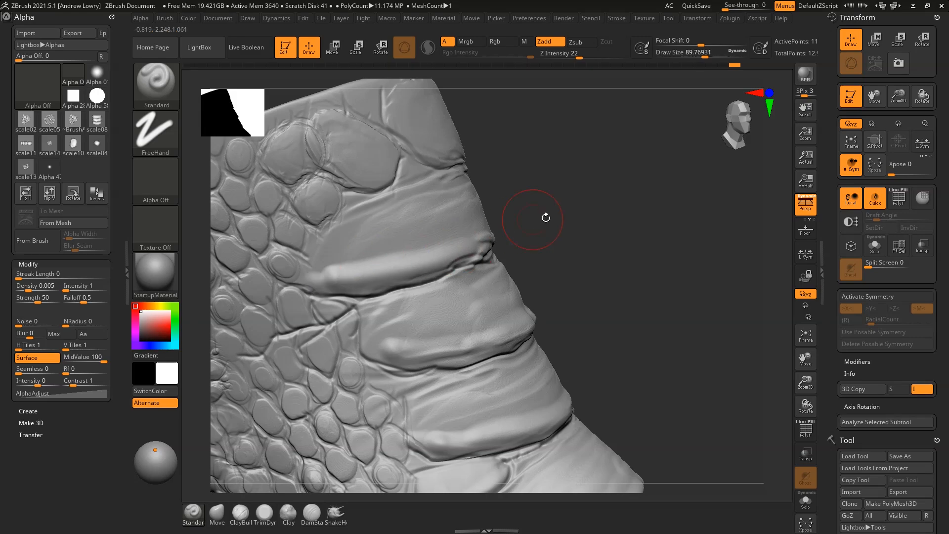
pyautogui.moveTo(527, 218); pyautogui.dragTo(457, 257)
pyautogui.moveTo(324, 266)
pyautogui.mouseDown()
pyautogui.moveTo(424, 238)
pyautogui.moveTo(495, 190)
pyautogui.moveTo(349, 265)
pyautogui.mouseUp()
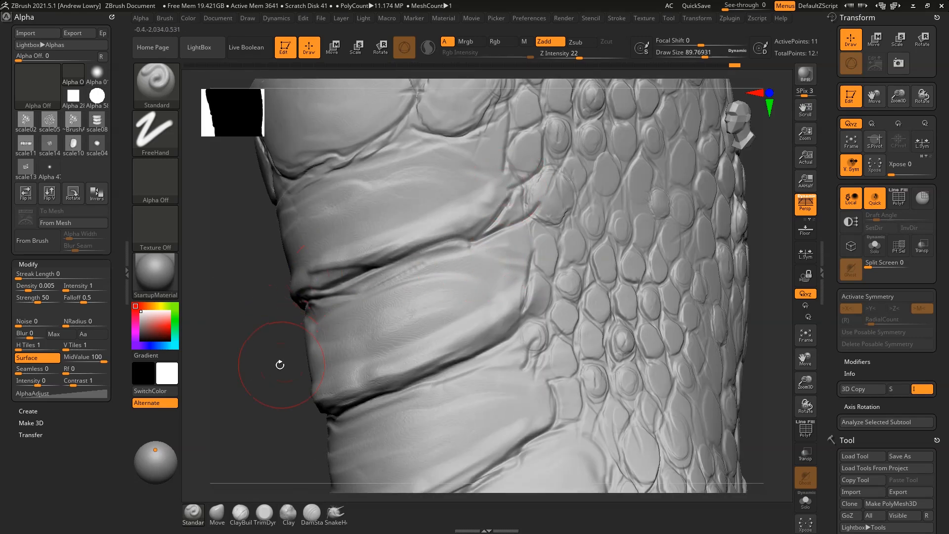
pyautogui.keyDown('alt'); pyautogui.moveTo(283, 364); pyautogui.dragTo(303, 195); pyautogui.keyUp('alt')
pyautogui.moveTo(627, 272)
pyautogui.mouseDown()
pyautogui.moveTo(678, 250)
pyautogui.moveTo(634, 229)
pyautogui.moveTo(663, 178)
pyautogui.moveTo(599, 250)
pyautogui.mouseUp()
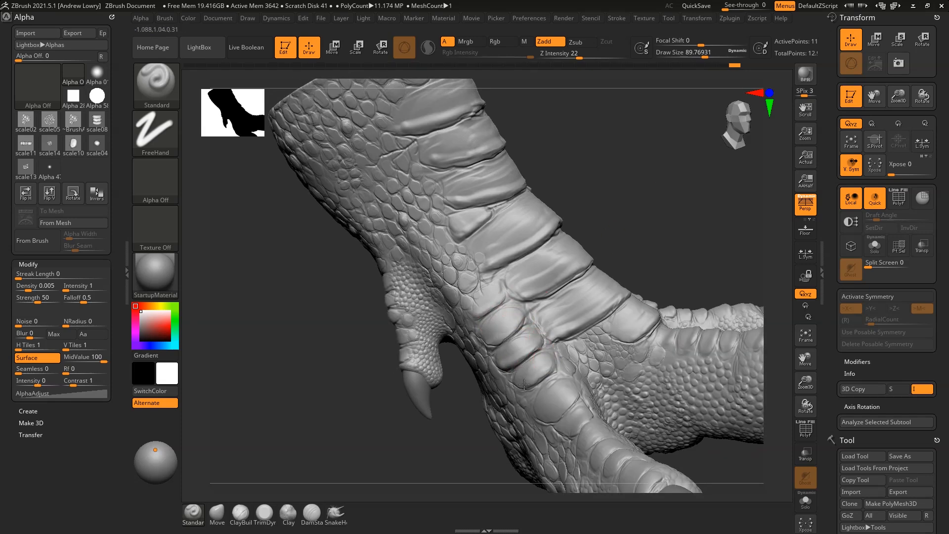
pyautogui.moveTo(660, 257); pyautogui.dragTo(549, 338)
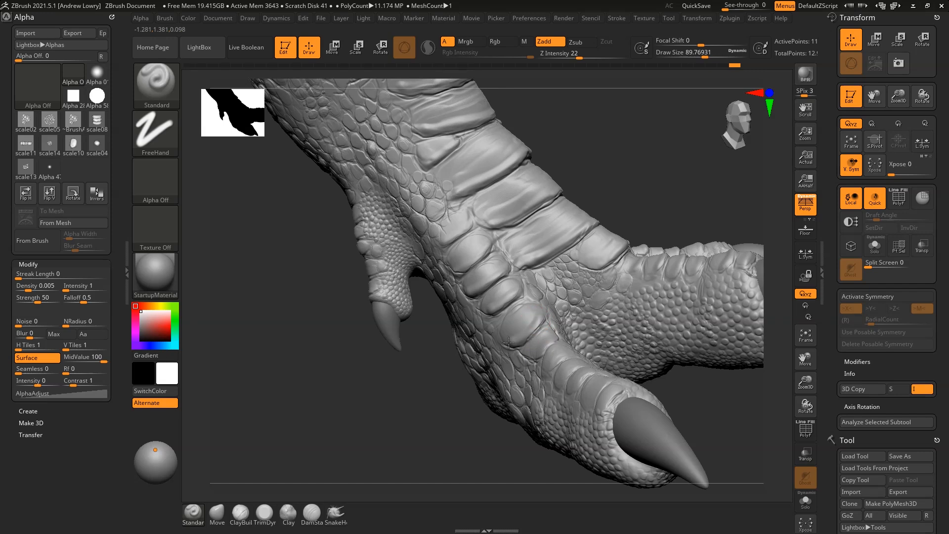
pyautogui.moveTo(556, 303); pyautogui.dragTo(587, 319, button='right')
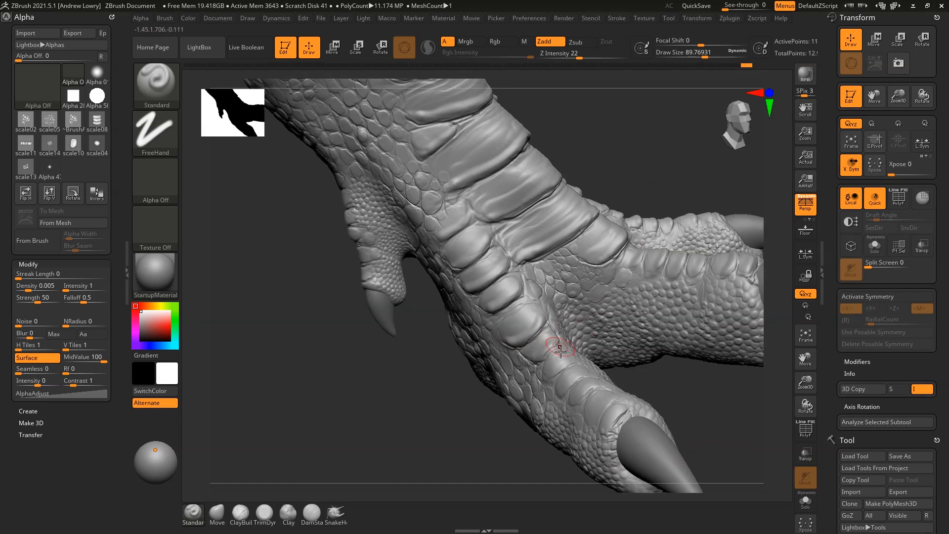
# Switch subdivision levels and sculpt crisper scale ridges near the claw at the highest level
pyautogui.hotkey('shift', 'd')
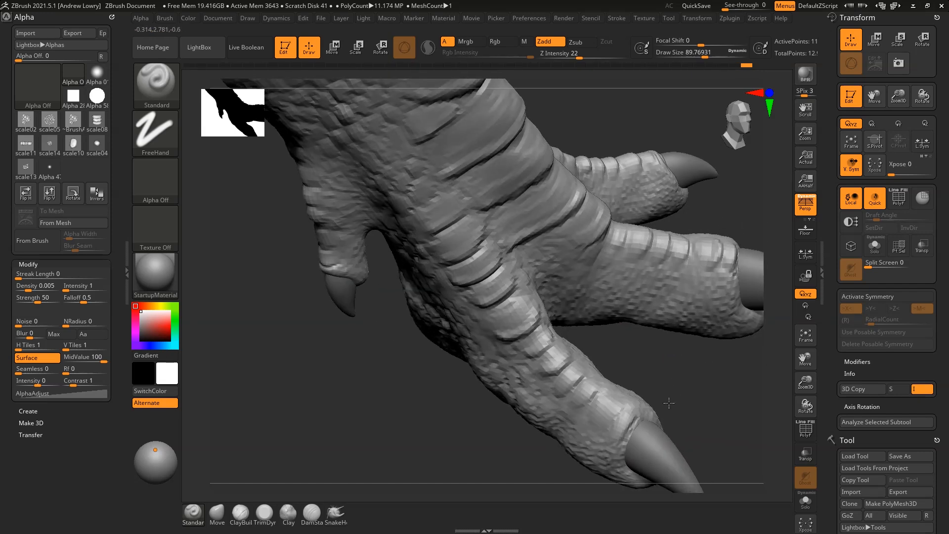
pyautogui.press('d')
pyautogui.moveTo(587, 406)
pyautogui.mouseDown()
pyautogui.moveTo(596, 391)
pyautogui.moveTo(583, 407)
pyautogui.moveTo(600, 429)
pyautogui.moveTo(631, 420)
pyautogui.mouseUp()
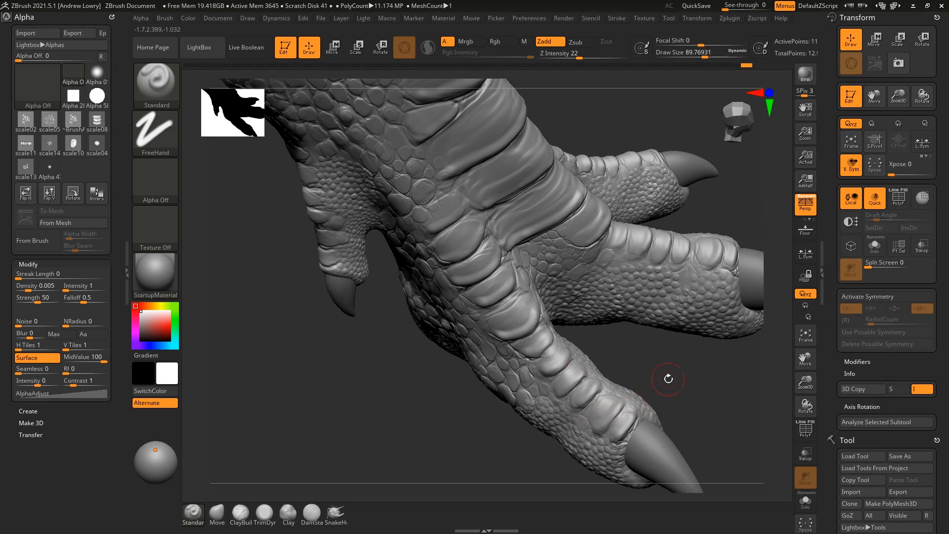
# Flatten the scale plate on the front toe with the TrimDynamic brush
pyautogui.press('b')
pyautogui.press('t')
pyautogui.press('d')
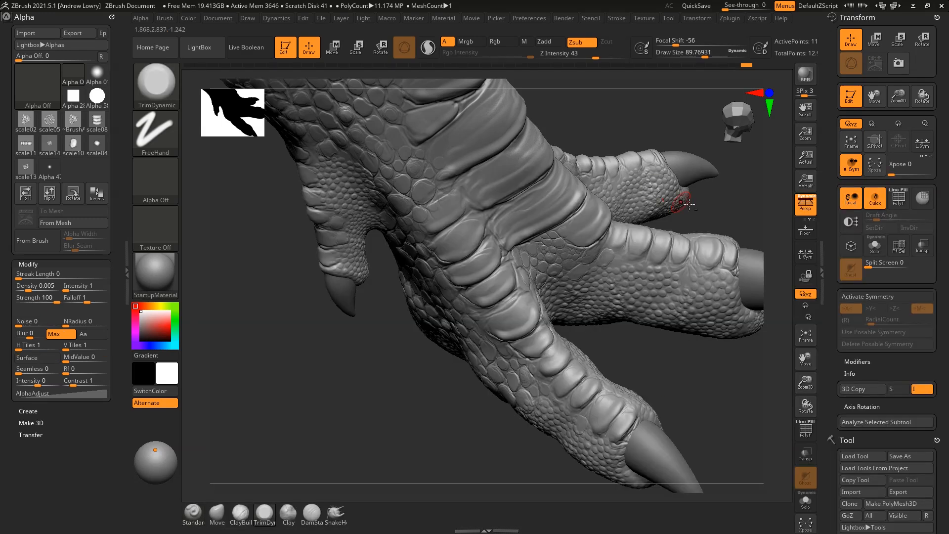
pyautogui.moveTo(685, 365)
pyautogui.keyDown('alt'); pyautogui.mouseDown()
pyautogui.moveTo(689, 375)
pyautogui.moveTo(657, 384)
pyautogui.moveTo(621, 384)
pyautogui.mouseUp(); pyautogui.keyUp('alt')
pyautogui.moveTo(481, 351); pyautogui.dragTo(420, 302)
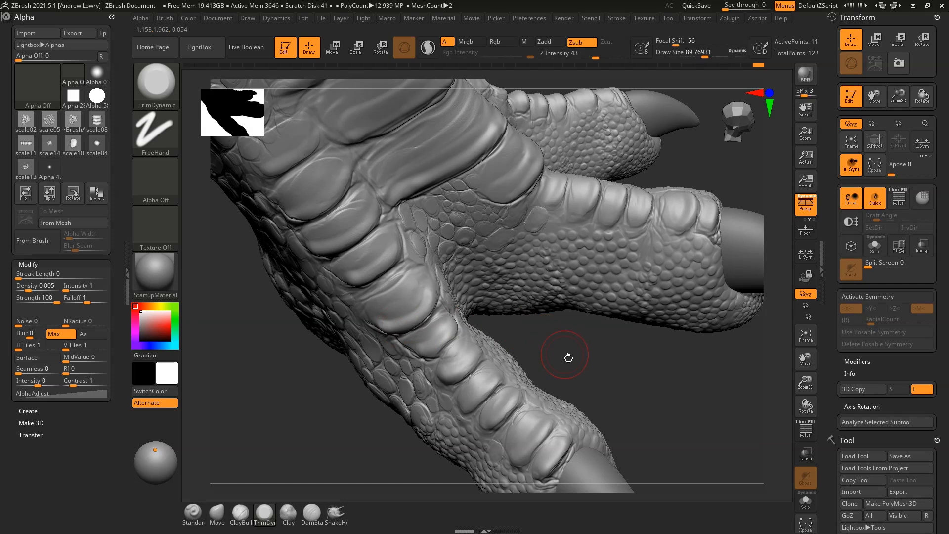
# Polish the toe plate edges smooth with a smaller hPolish brush
pyautogui.press('b')
pyautogui.press('h')
pyautogui.press('p')
pyautogui.moveTo(430, 309); pyautogui.dragTo(417, 299)
pyautogui.press('space')
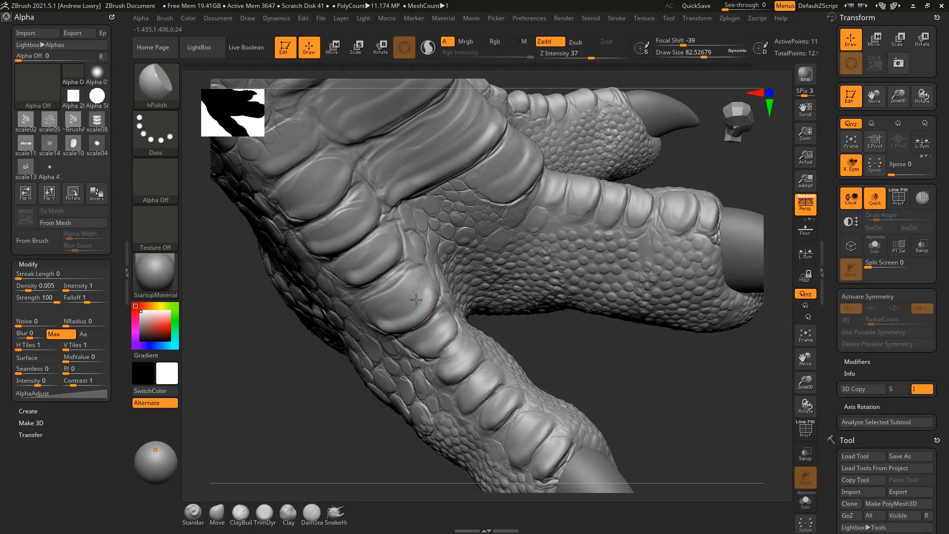
pyautogui.moveTo(426, 285); pyautogui.dragTo(428, 278)
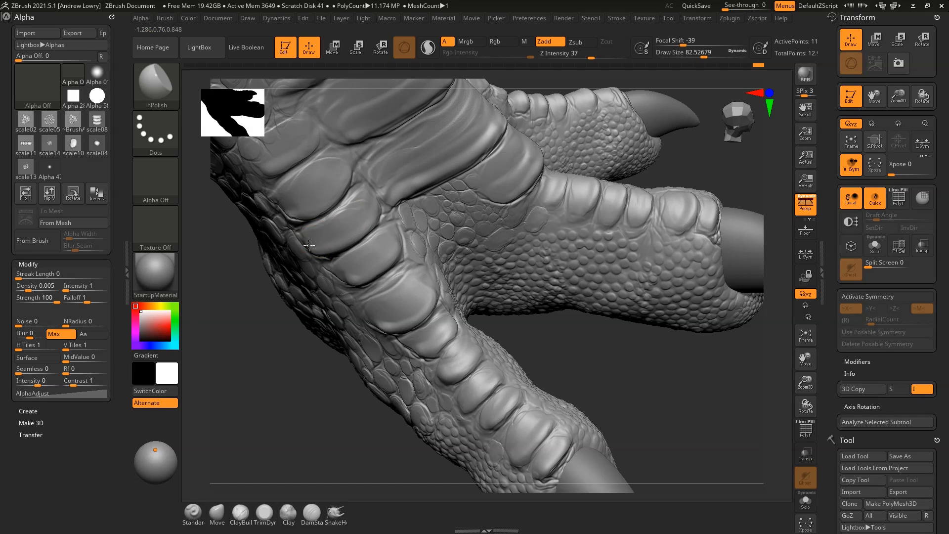
pyautogui.moveTo(389, 317); pyautogui.dragTo(388, 322)
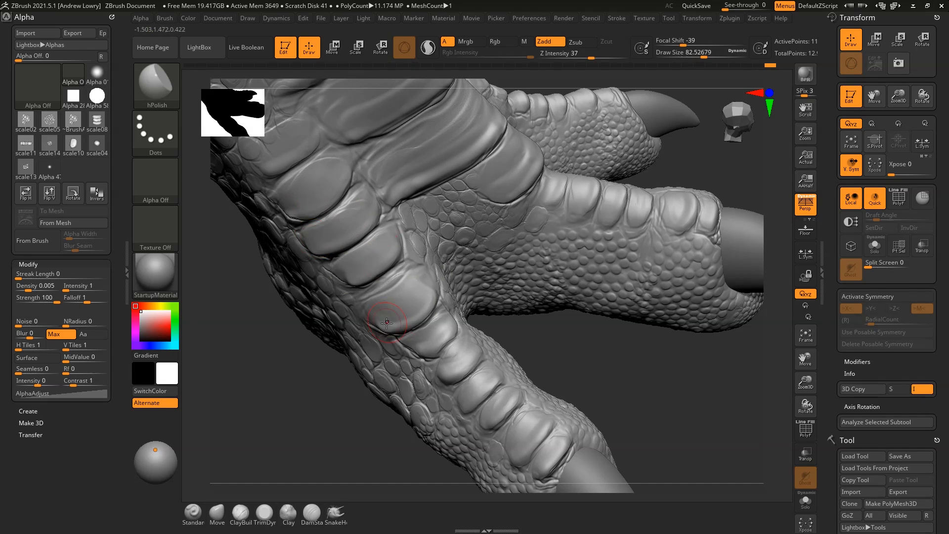
# Shrink hPolish to about 69 draw size and turn the toe to show its upper plates
pyautogui.moveTo(612, 376)
pyautogui.mouseDown()
pyautogui.moveTo(659, 227)
pyautogui.moveTo(627, 209)
pyautogui.moveTo(445, 387)
pyautogui.mouseUp()
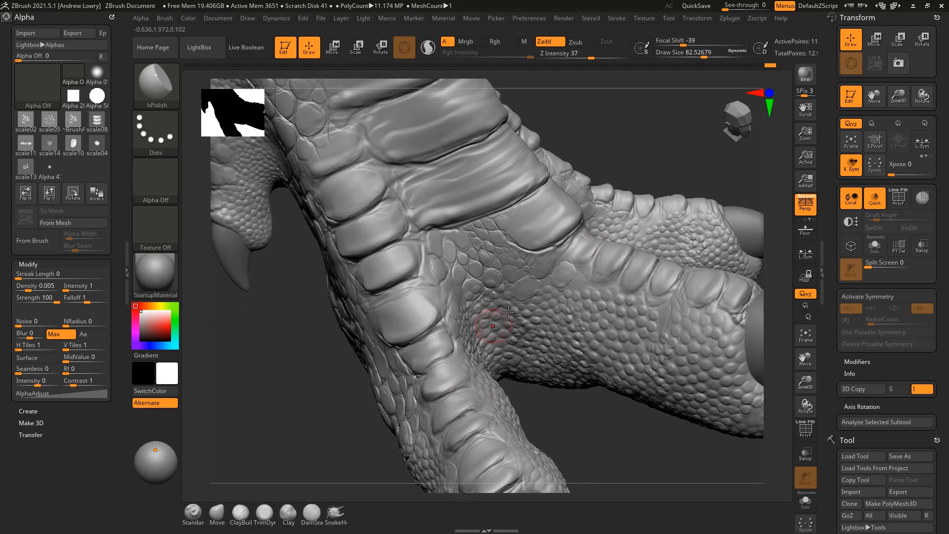
pyautogui.moveTo(727, 166)
pyautogui.mouseDown()
pyautogui.moveTo(597, 158)
pyautogui.moveTo(600, 328)
pyautogui.mouseUp()
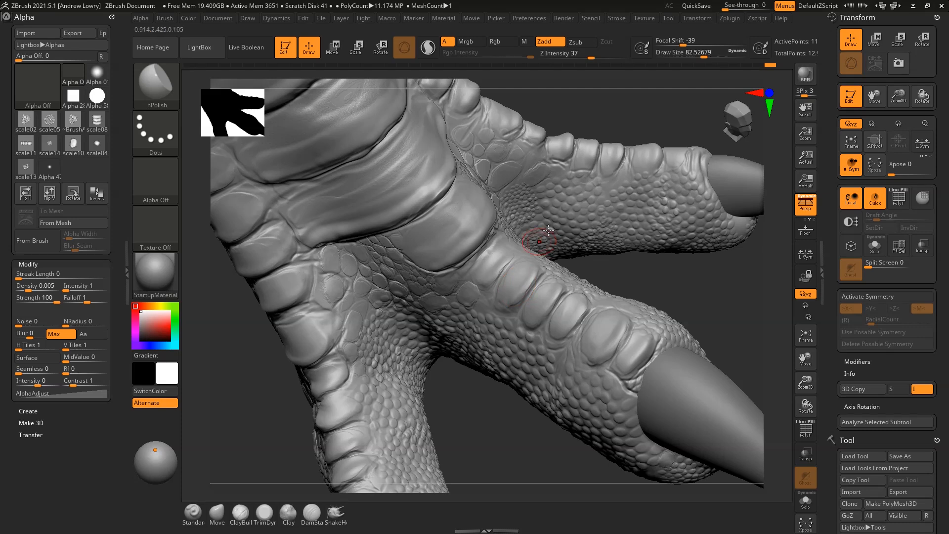
pyautogui.hotkey('shift', 'd')
pyautogui.moveTo(619, 173); pyautogui.dragTo(580, 205)
pyautogui.press('space')
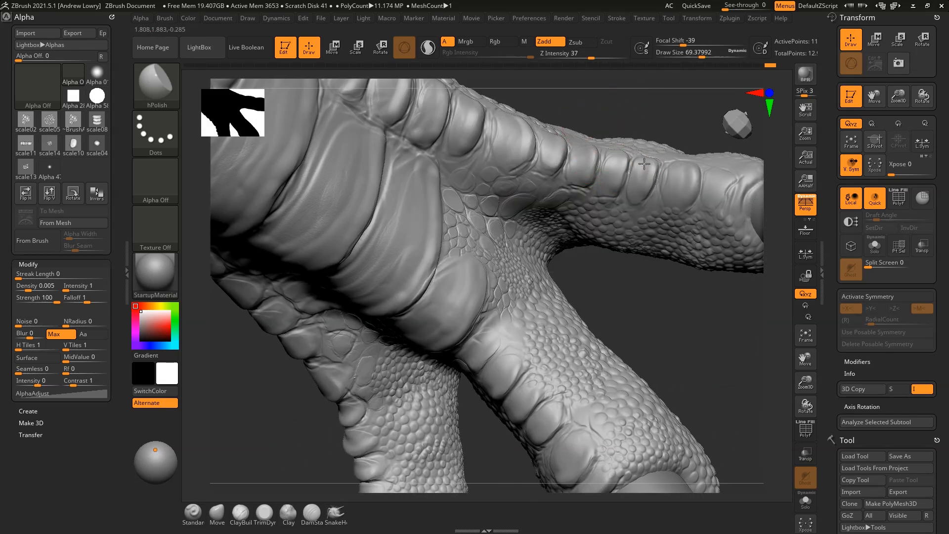
pyautogui.moveTo(659, 109); pyautogui.dragTo(554, 213)
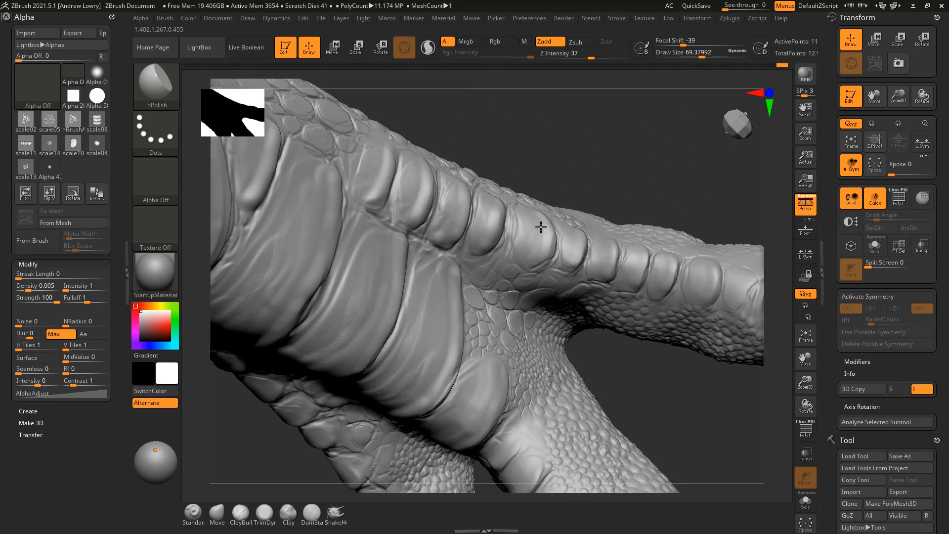
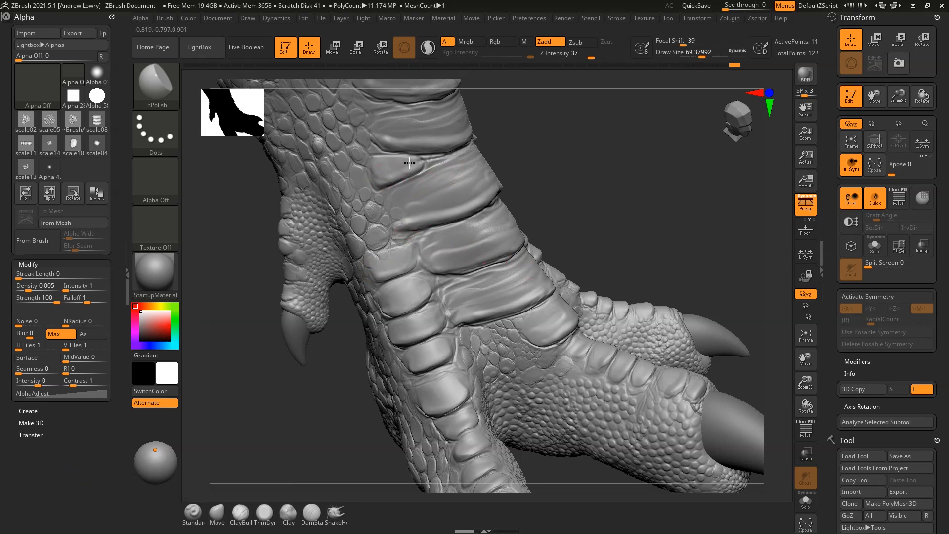
# Flatten a scale ridge on the leg front with the TrimDynamic brush
pyautogui.keyDown('alt'); pyautogui.moveTo(560, 138); pyautogui.dragTo(563, 197); pyautogui.keyUp('alt')
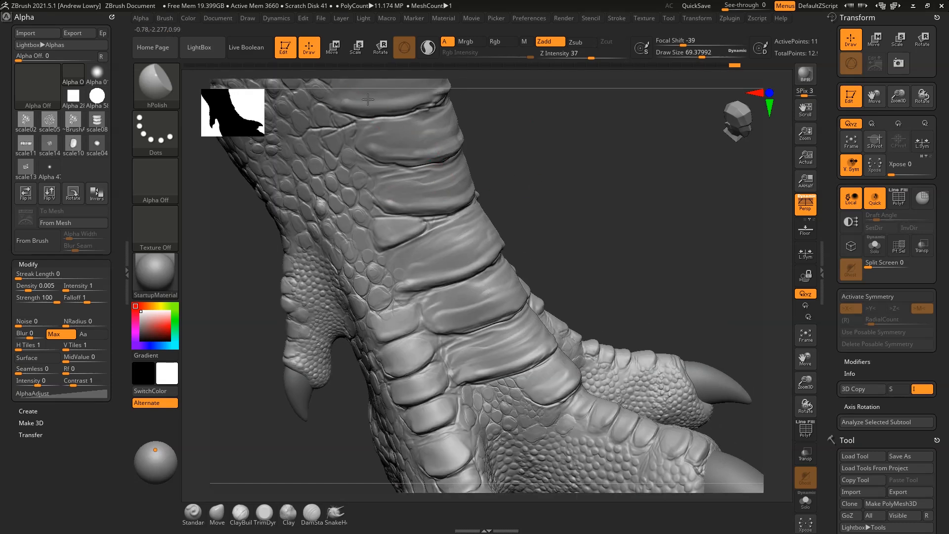
pyautogui.moveTo(567, 184)
pyautogui.mouseDown()
pyautogui.moveTo(507, 132)
pyautogui.moveTo(545, 138)
pyautogui.moveTo(552, 185)
pyautogui.mouseUp()
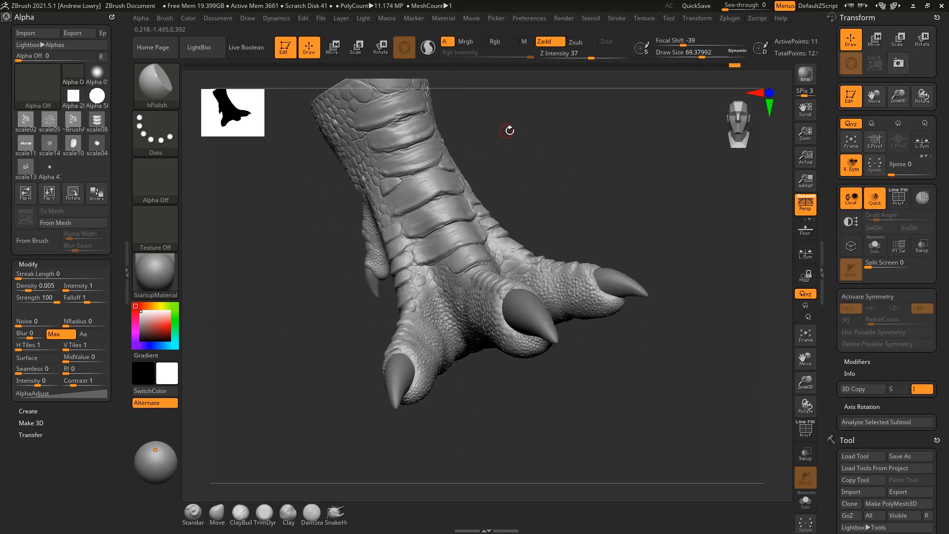
pyautogui.press('b')
pyautogui.press('t')
pyautogui.press('d')
pyautogui.press('space')
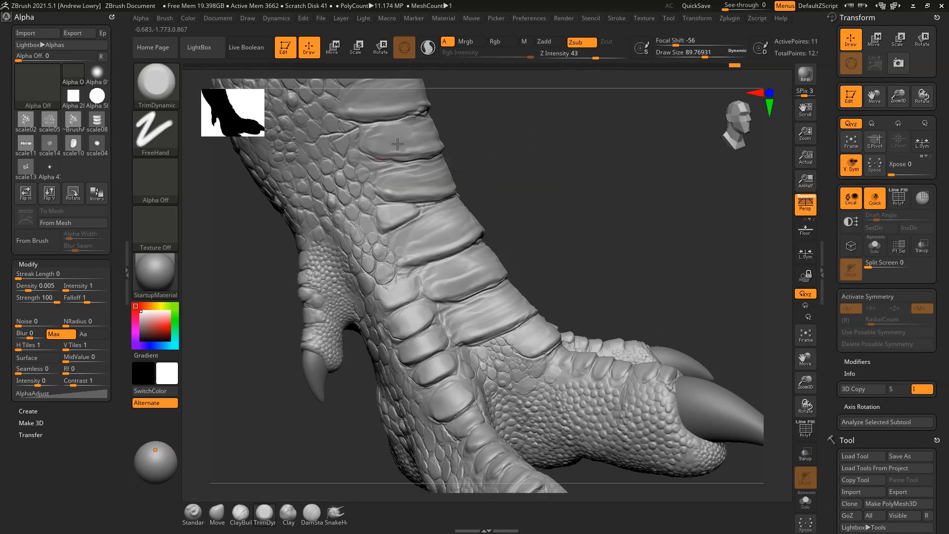
pyautogui.moveTo(368, 104); pyautogui.dragTo(351, 109)
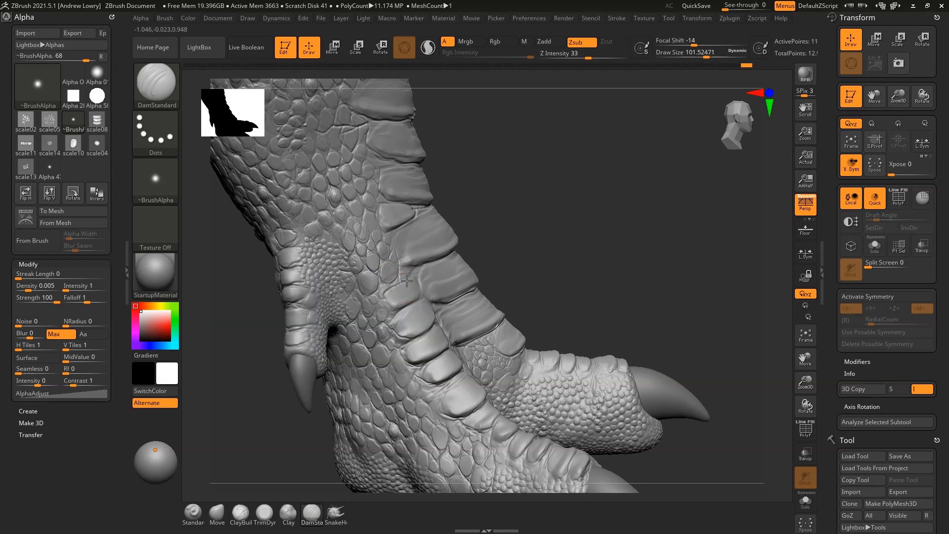
# Carve deeper creases along the upper edges of the small leg plates
pyautogui.moveTo(380, 293); pyautogui.dragTo(383, 301)
pyautogui.moveTo(534, 219); pyautogui.dragTo(497, 222)
pyautogui.moveTo(397, 281); pyautogui.dragTo(426, 288)
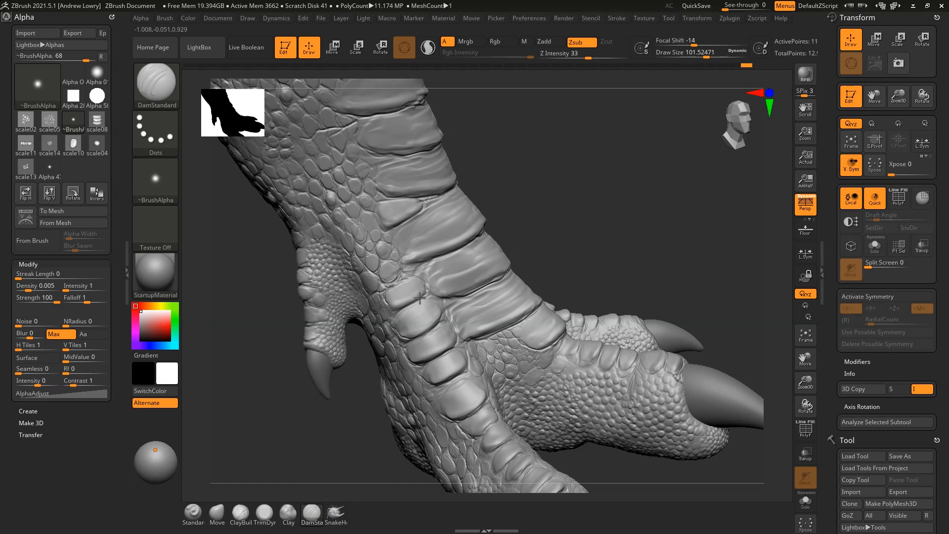
pyautogui.moveTo(421, 294); pyautogui.dragTo(426, 283)
pyautogui.moveTo(442, 318)
pyautogui.mouseDown()
pyautogui.moveTo(413, 340)
pyautogui.moveTo(447, 348)
pyautogui.moveTo(422, 360)
pyautogui.moveTo(460, 377)
pyautogui.moveTo(446, 382)
pyautogui.mouseUp()
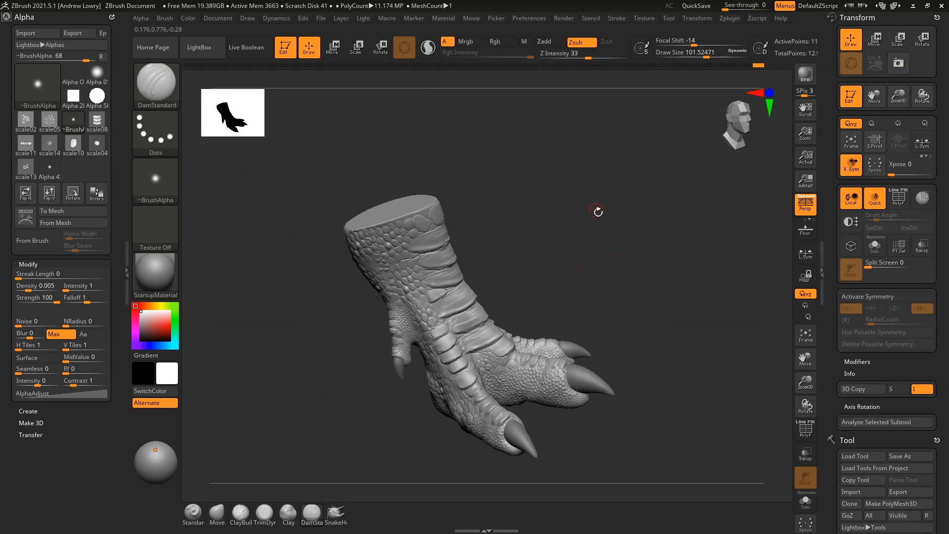
pyautogui.moveTo(598, 209)
pyautogui.mouseDown()
pyautogui.moveTo(678, 208)
pyautogui.moveTo(708, 314)
pyautogui.moveTo(681, 305)
pyautogui.moveTo(699, 324)
pyautogui.moveTo(702, 291)
pyautogui.moveTo(665, 248)
pyautogui.mouseUp()
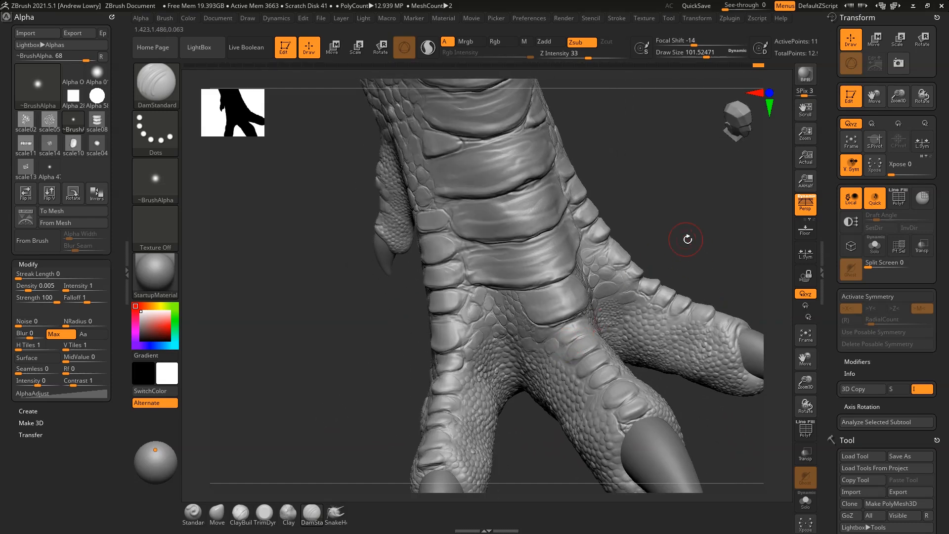
pyautogui.moveTo(687, 239); pyautogui.dragTo(618, 243)
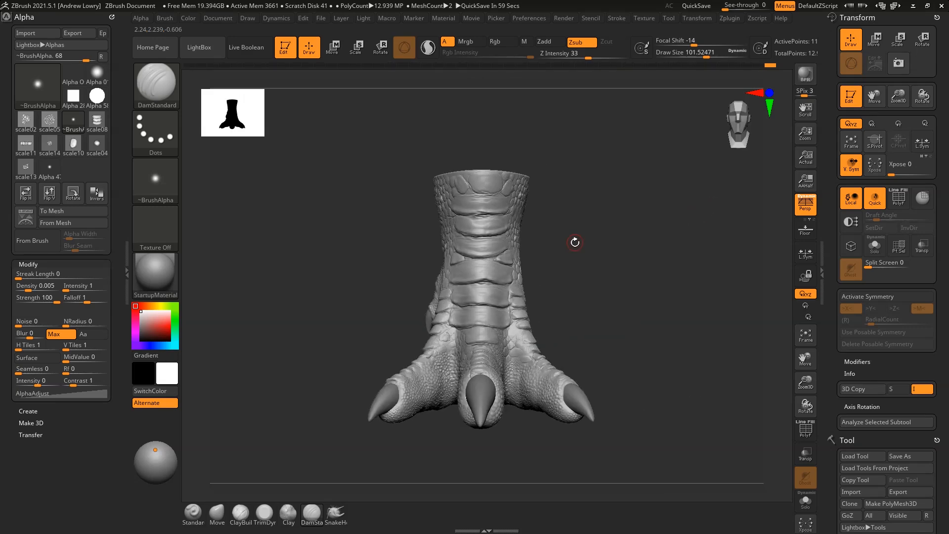
# Select the Inflat brush from the brush list filtered by I
pyautogui.press('b')
pyautogui.click(679, 208)
pyautogui.moveTo(611, 226); pyautogui.dragTo(676, 239)
pyautogui.keyDown('alt'); pyautogui.moveTo(579, 198); pyautogui.dragTo(635, 267); pyautogui.keyUp('alt')
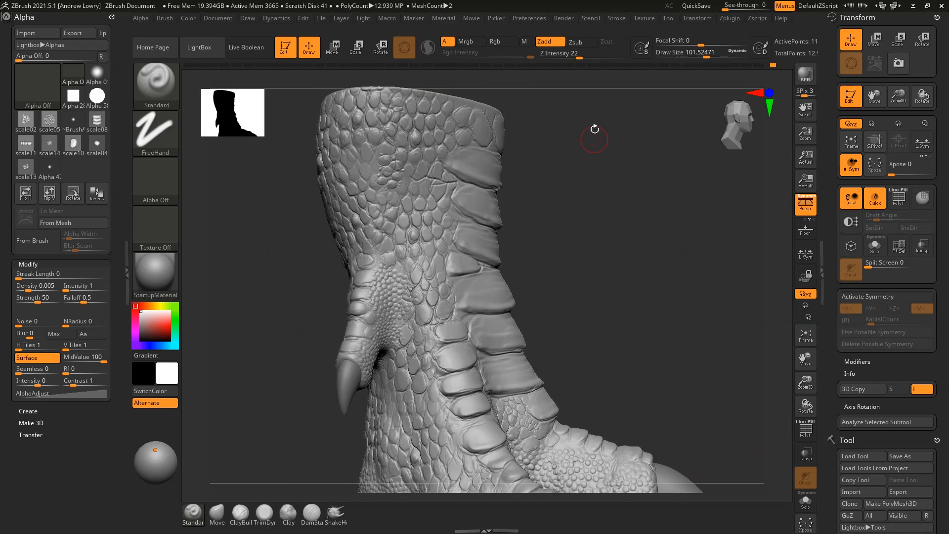
pyautogui.press('b')
pyautogui.press('i')
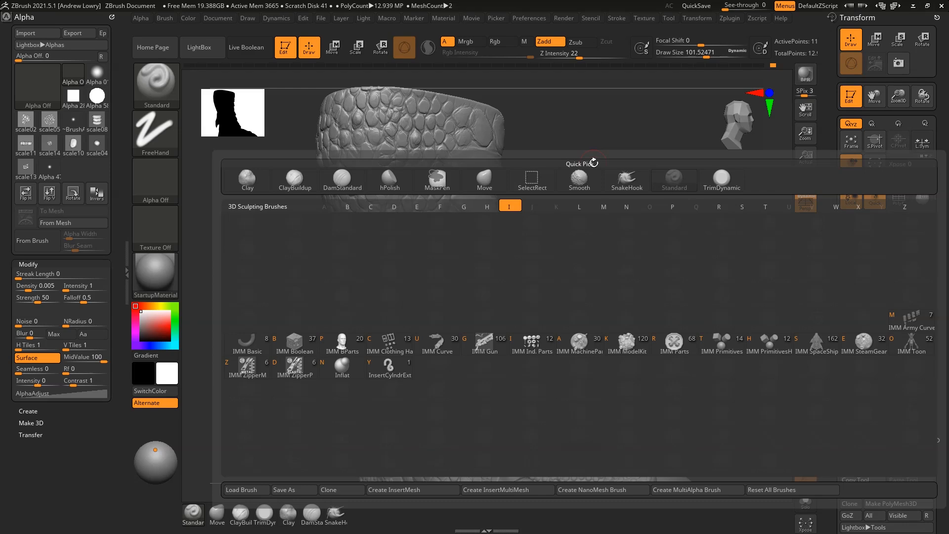
pyautogui.click(341, 377)
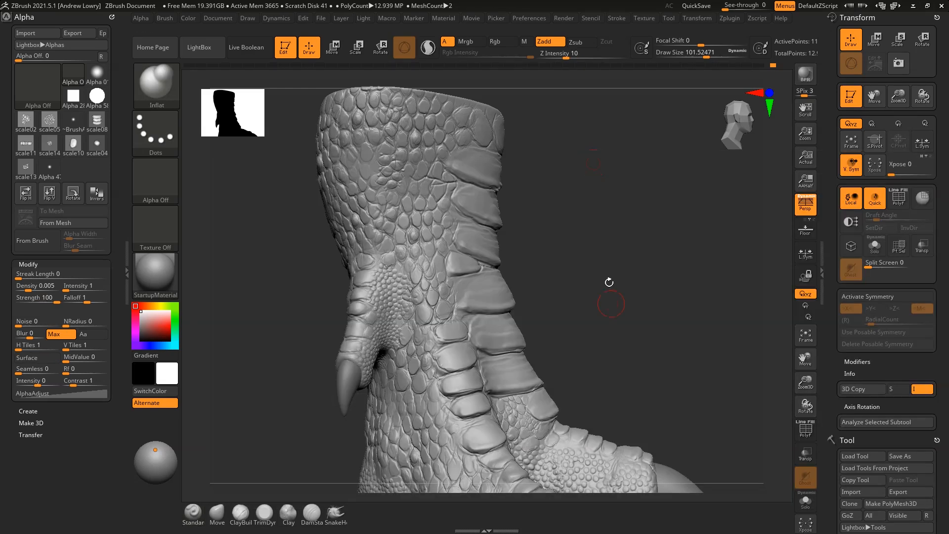
# Orbit the foot from a front view with claws showing to the heel area
pyautogui.moveTo(553, 184); pyautogui.dragTo(560, 185)
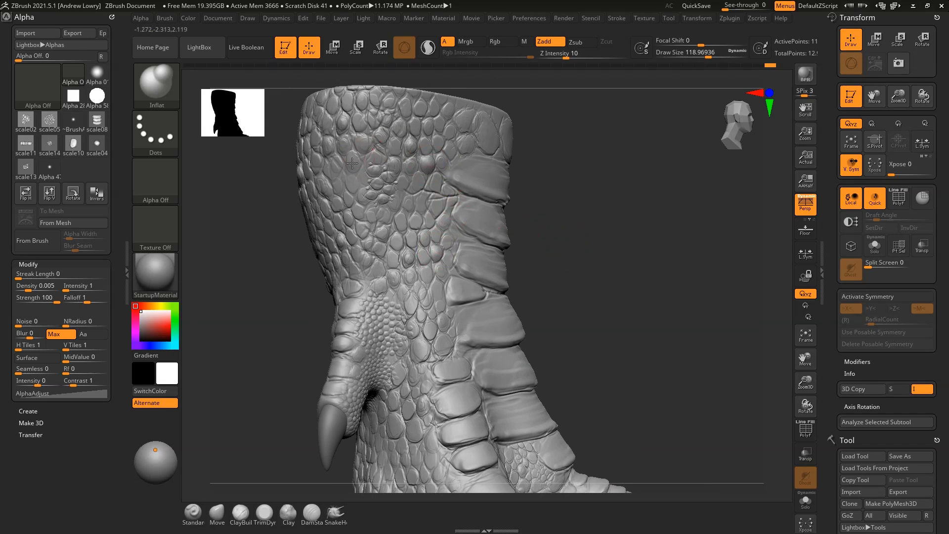
pyautogui.keyDown('alt'); pyautogui.moveTo(619, 247); pyautogui.dragTo(620, 208); pyautogui.keyUp('alt')
pyautogui.moveTo(620, 213)
pyautogui.mouseDown()
pyautogui.moveTo(578, 220)
pyautogui.moveTo(602, 193)
pyautogui.moveTo(618, 216)
pyautogui.mouseUp()
pyautogui.moveTo(618, 215); pyautogui.dragTo(545, 178)
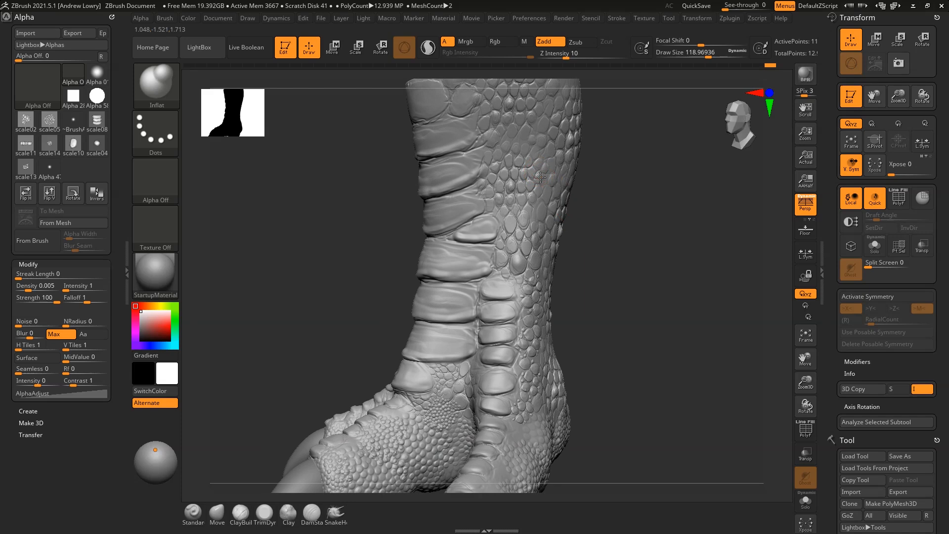
pyautogui.moveTo(630, 266); pyautogui.dragTo(550, 299)
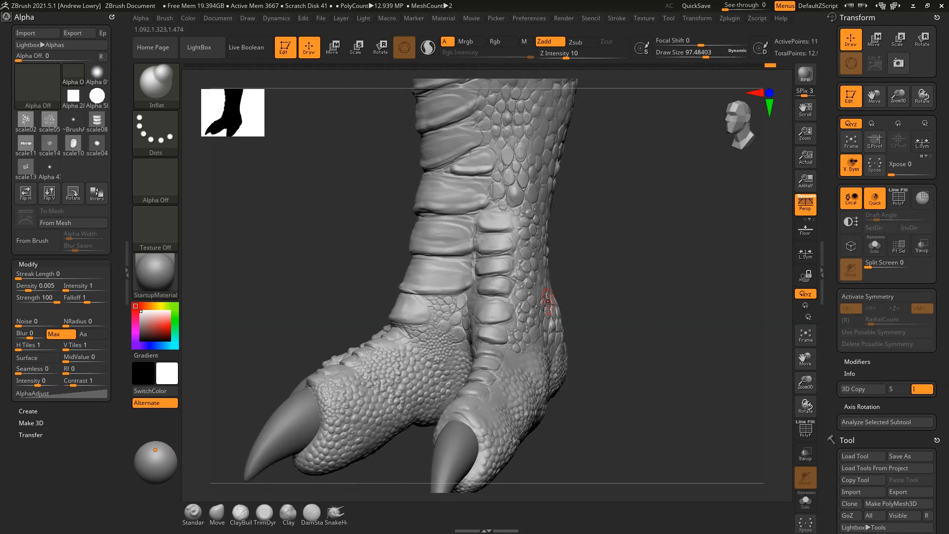
pyautogui.moveTo(558, 296); pyautogui.dragTo(712, 262, button='right')
pyautogui.rightClick(585, 280)
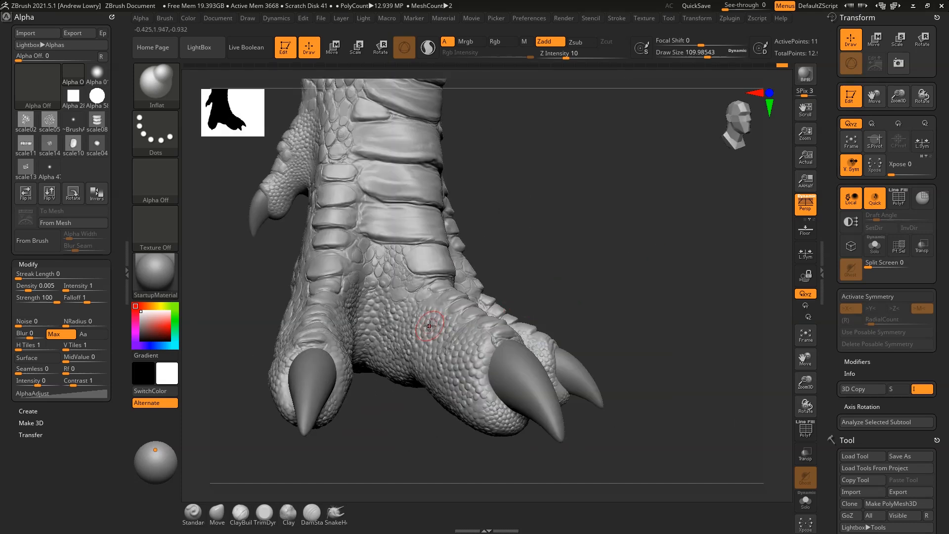
pyautogui.moveTo(426, 328); pyautogui.dragTo(462, 369, button='right')
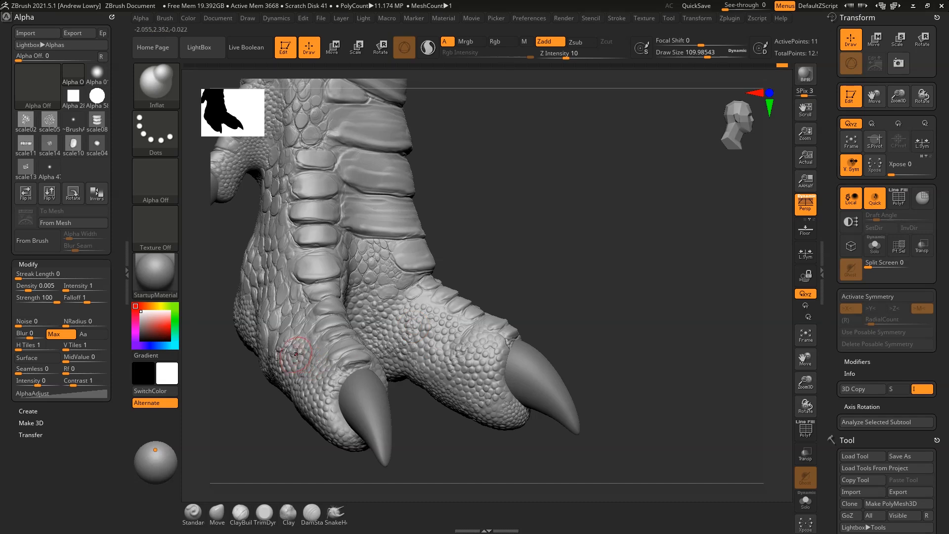
pyautogui.moveTo(300, 352); pyautogui.dragTo(557, 341, button='right')
# Reduce the Inflat draw size from about 166 to about 139
pyautogui.rightClick(557, 341)
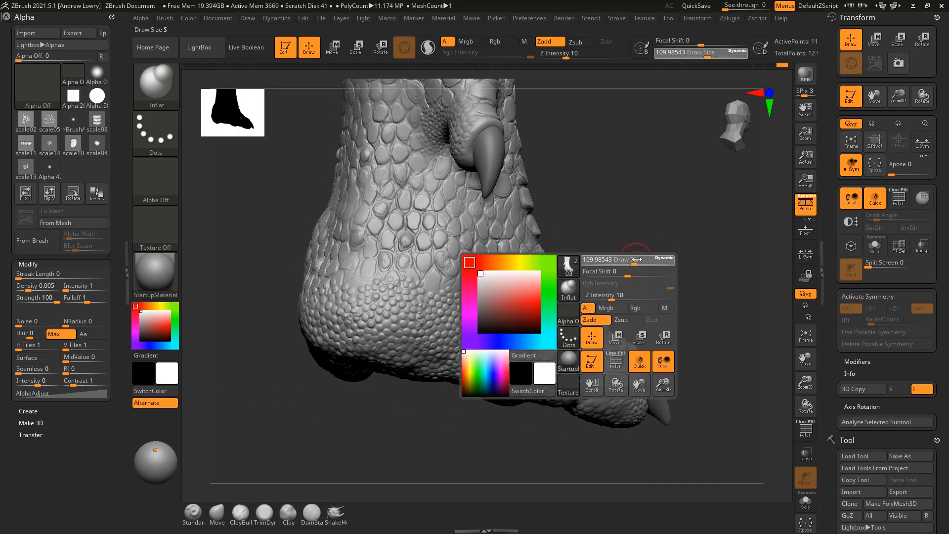
pyautogui.press('space')
pyautogui.moveTo(434, 281); pyautogui.dragTo(429, 280)
pyautogui.press('space')
pyautogui.moveTo(421, 199); pyautogui.dragTo(383, 159)
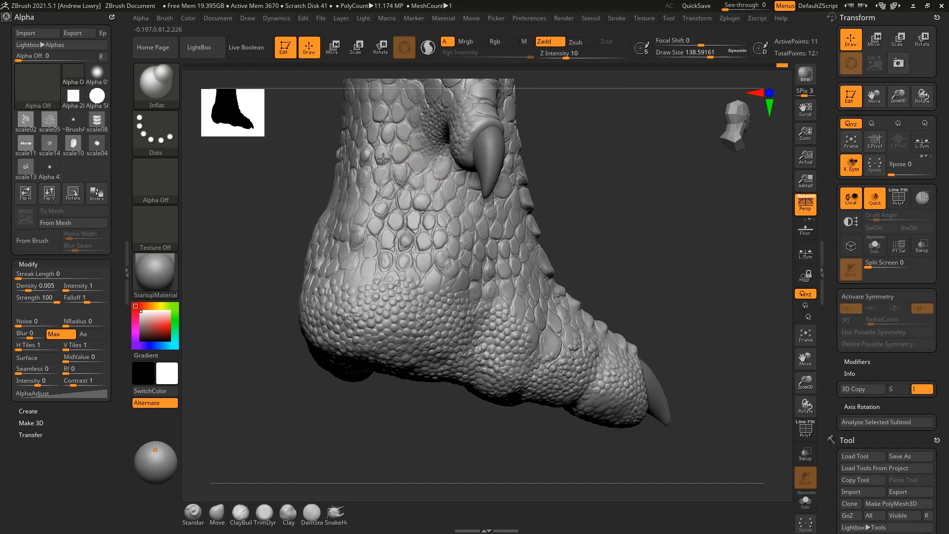
pyautogui.moveTo(558, 171); pyautogui.dragTo(599, 235)
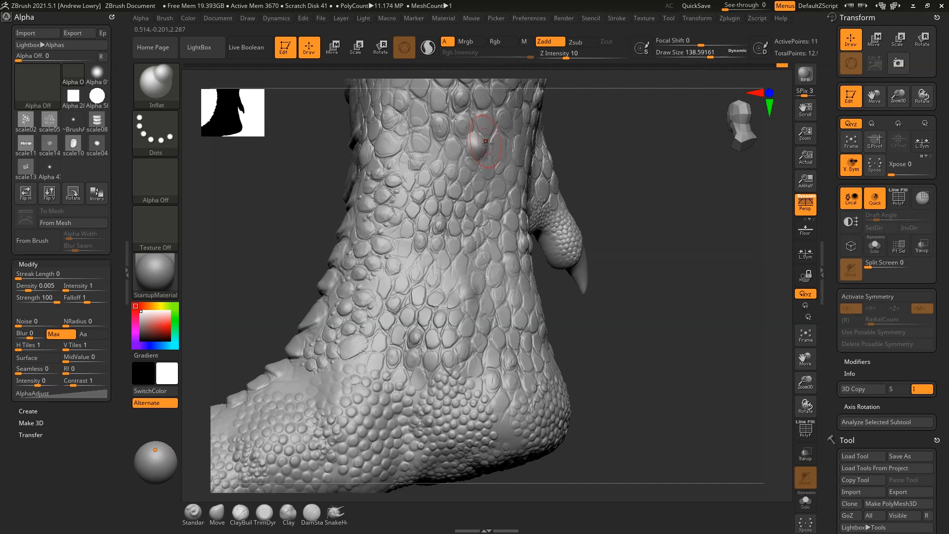
pyautogui.press('ctrl')
pyautogui.moveTo(614, 214)
pyautogui.mouseDown()
pyautogui.moveTo(599, 185)
pyautogui.moveTo(564, 198)
pyautogui.moveTo(559, 227)
pyautogui.mouseUp()
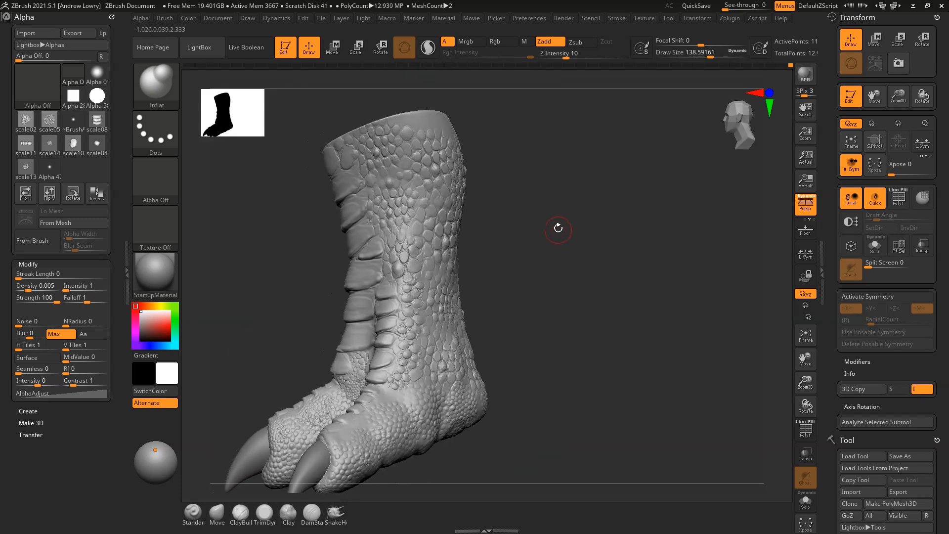
pyautogui.moveTo(518, 164); pyautogui.dragTo(663, 265)
# Switch to the DamStandard carving brush with B, D, S
pyautogui.keyDown('alt'); pyautogui.moveTo(678, 309); pyautogui.dragTo(629, 250); pyautogui.keyUp('alt')
pyautogui.moveTo(629, 250)
pyautogui.mouseDown()
pyautogui.moveTo(662, 254)
pyautogui.moveTo(695, 320)
pyautogui.moveTo(660, 307)
pyautogui.moveTo(695, 340)
pyautogui.moveTo(632, 328)
pyautogui.moveTo(584, 388)
pyautogui.moveTo(597, 272)
pyautogui.mouseUp()
pyautogui.press('b')
pyautogui.press('d')
pyautogui.press('s')
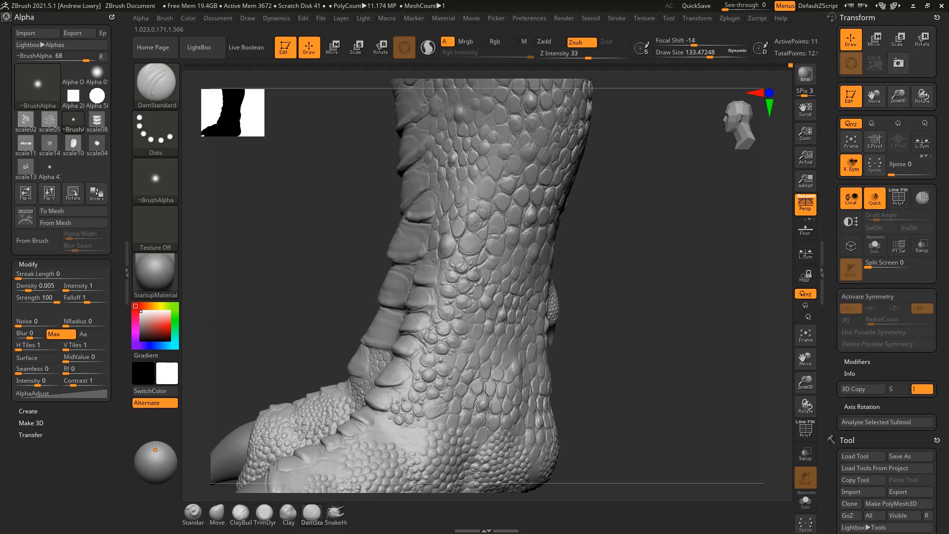
# Carve a crease into the leg scales beside the side spike
pyautogui.moveTo(476, 299); pyautogui.dragTo(503, 264, button='right')
pyautogui.moveTo(508, 224); pyautogui.dragTo(534, 163, button='right')
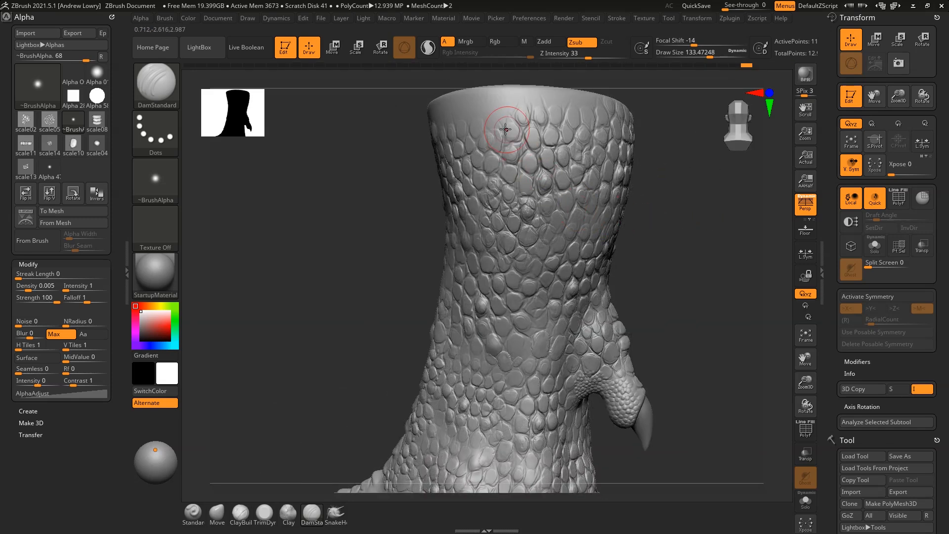
pyautogui.moveTo(577, 136); pyautogui.dragTo(590, 266, button='right')
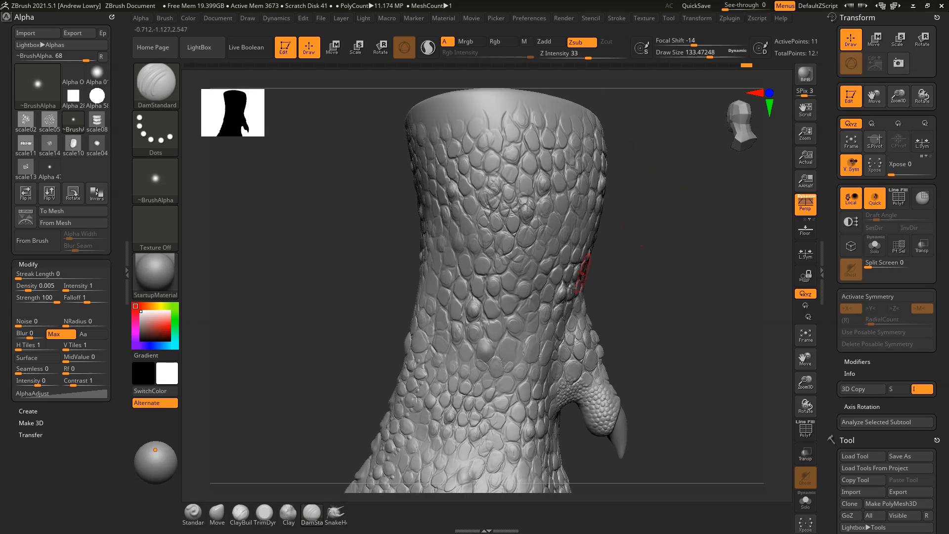
pyautogui.press('ctrl')
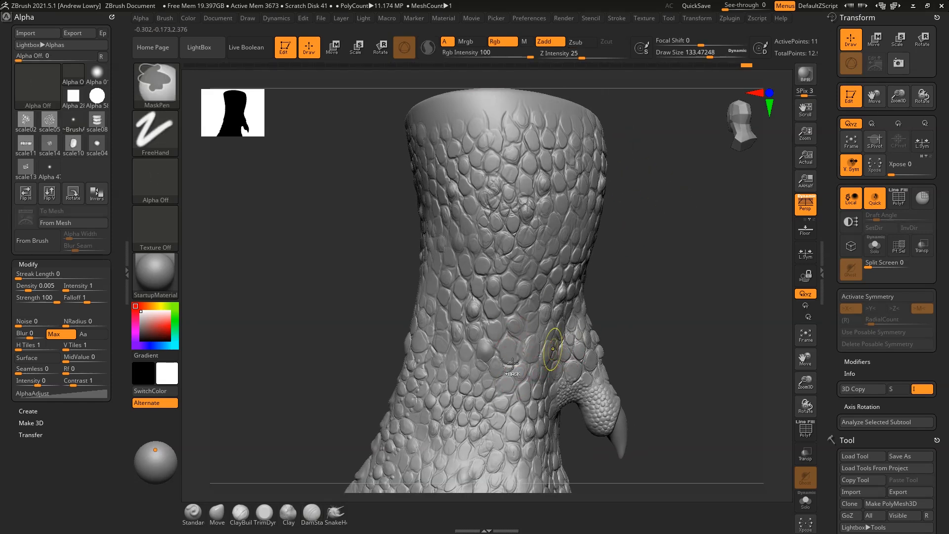
pyautogui.press('space')
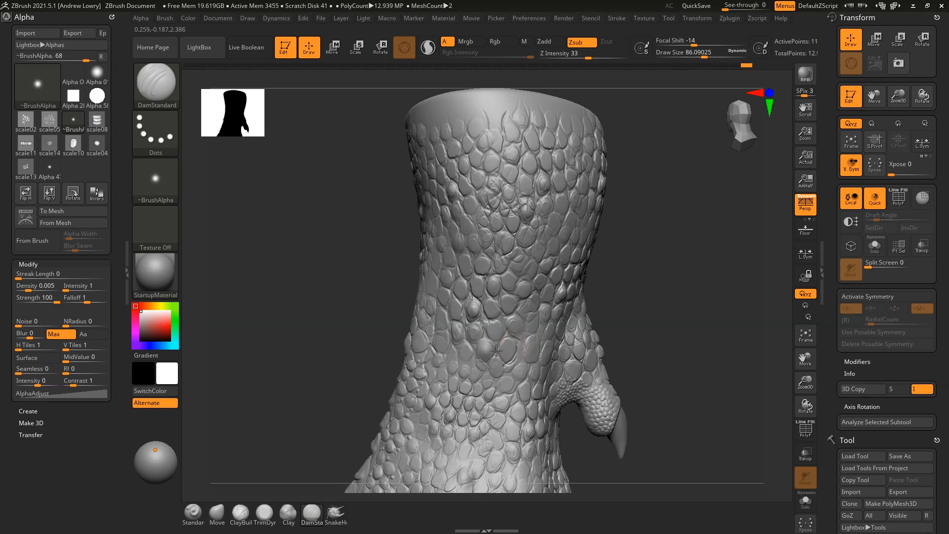
pyautogui.moveTo(491, 361); pyautogui.dragTo(492, 372)
# Turn to the toe's underside and enlarge the brush to about 133
pyautogui.moveTo(676, 270); pyautogui.dragTo(522, 364)
pyautogui.moveTo(632, 271)
pyautogui.mouseDown()
pyautogui.moveTo(663, 269)
pyautogui.moveTo(630, 391)
pyautogui.moveTo(645, 418)
pyautogui.mouseUp()
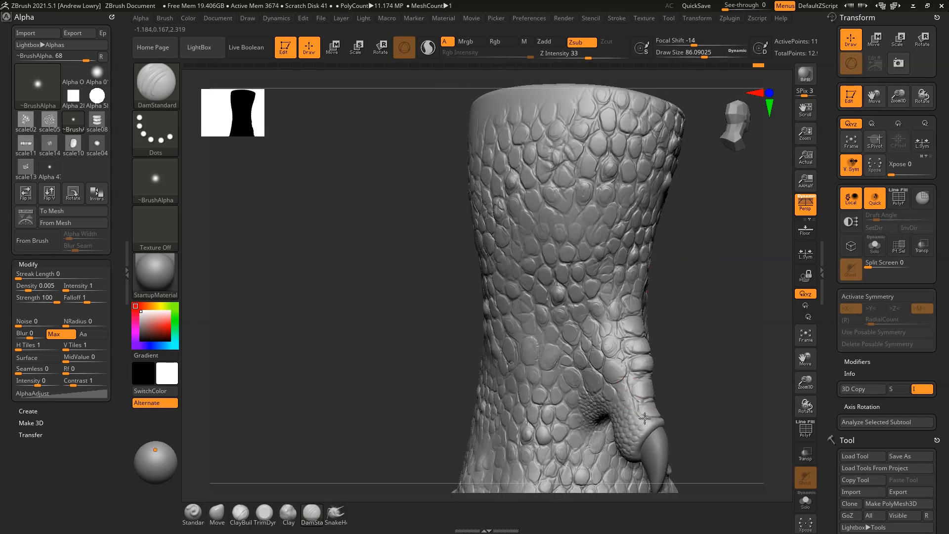
pyautogui.moveTo(717, 317); pyautogui.dragTo(658, 339)
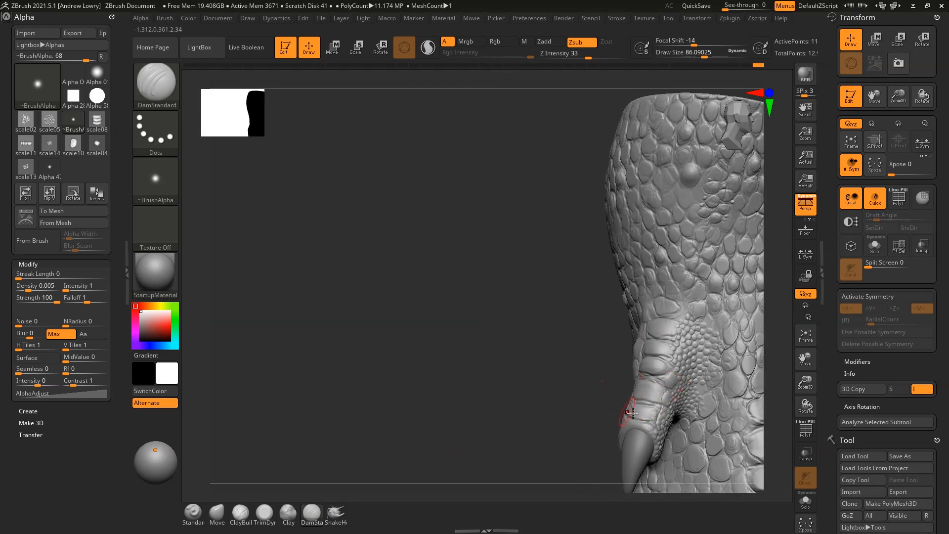
pyautogui.moveTo(624, 436); pyautogui.dragTo(644, 380)
pyautogui.moveTo(721, 361)
pyautogui.mouseDown()
pyautogui.moveTo(678, 235)
pyautogui.moveTo(675, 186)
pyautogui.mouseUp()
pyautogui.press('space')
pyautogui.click(643, 280)
# Extend the groove around the claw base and set draw size to about 191
pyautogui.moveTo(541, 349); pyautogui.dragTo(530, 335)
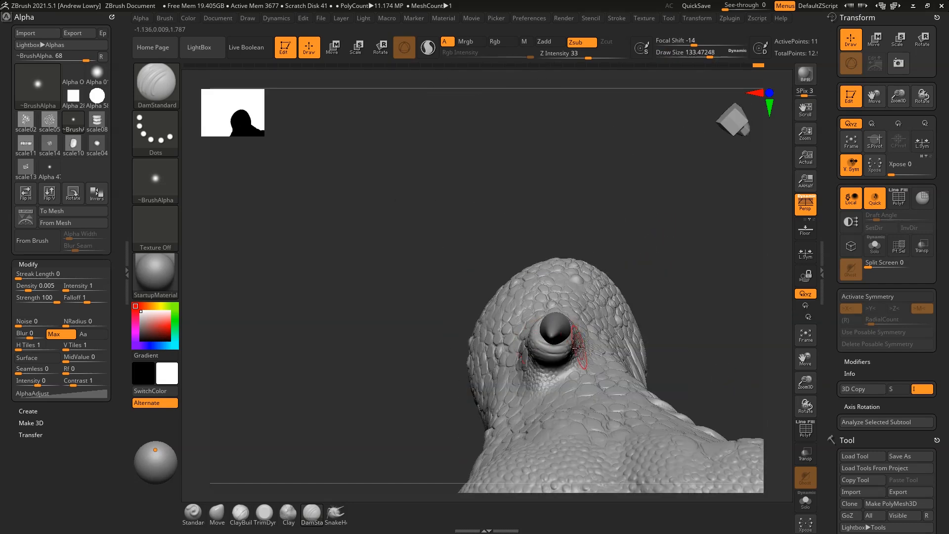
pyautogui.moveTo(669, 253); pyautogui.dragTo(568, 344)
pyautogui.moveTo(497, 339); pyautogui.dragTo(567, 341)
pyautogui.moveTo(614, 267); pyautogui.dragTo(561, 348)
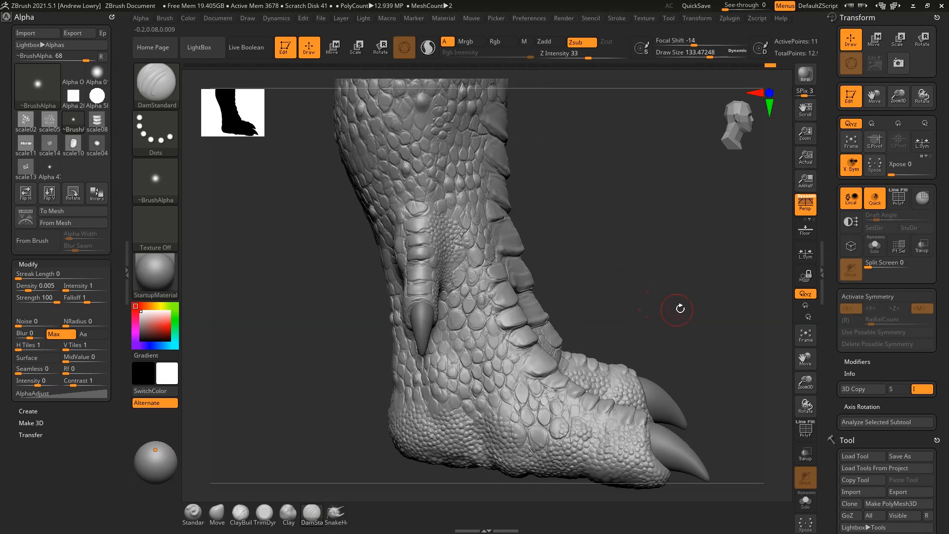
pyautogui.moveTo(680, 309); pyautogui.dragTo(655, 225)
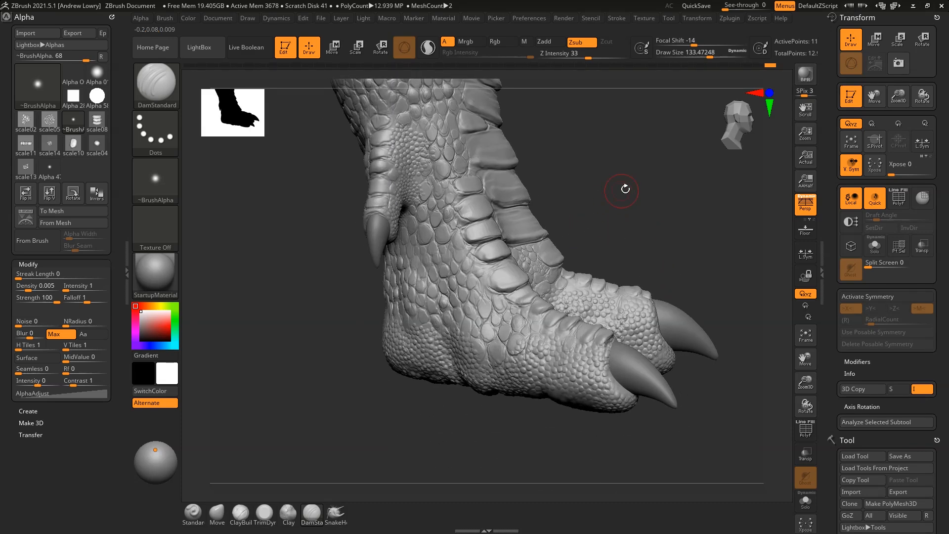
pyautogui.press('space')
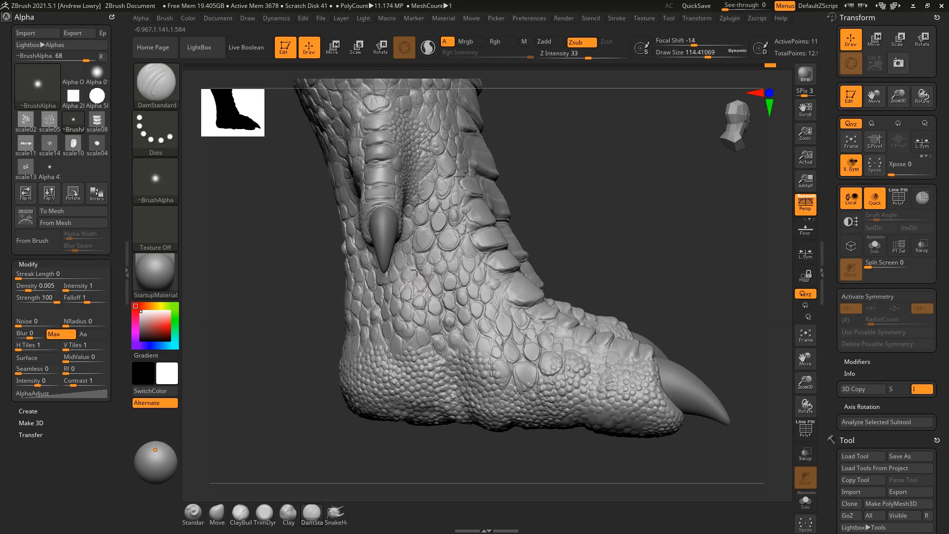
pyautogui.moveTo(595, 256)
pyautogui.mouseDown()
pyautogui.moveTo(663, 280)
pyautogui.moveTo(667, 250)
pyautogui.moveTo(664, 269)
pyautogui.moveTo(644, 273)
pyautogui.moveTo(667, 265)
pyautogui.moveTo(669, 245)
pyautogui.mouseUp()
# Carve short creases across the upper toe's base and near its tip
pyautogui.rightClick(667, 265)
pyautogui.moveTo(585, 278); pyautogui.dragTo(600, 330)
pyautogui.moveTo(613, 227); pyautogui.dragTo(612, 271)
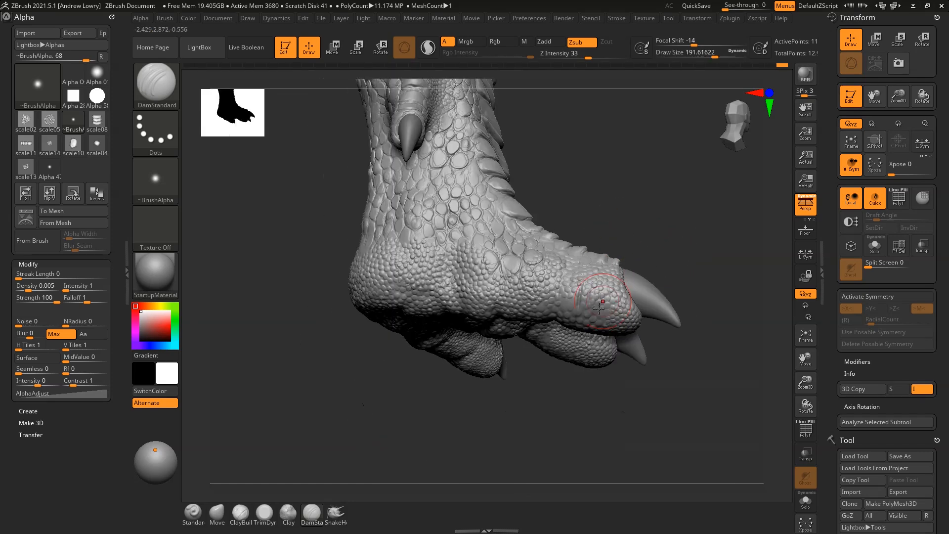
pyautogui.moveTo(571, 230)
pyautogui.mouseDown()
pyautogui.moveTo(517, 290)
pyautogui.moveTo(496, 266)
pyautogui.moveTo(480, 317)
pyautogui.mouseUp()
pyautogui.moveTo(458, 276)
pyautogui.mouseDown()
pyautogui.moveTo(460, 316)
pyautogui.moveTo(441, 259)
pyautogui.mouseUp()
pyautogui.moveTo(569, 210)
pyautogui.mouseDown()
pyautogui.moveTo(609, 321)
pyautogui.moveTo(606, 294)
pyautogui.mouseUp()
pyautogui.moveTo(625, 214)
pyautogui.mouseDown()
pyautogui.moveTo(603, 384)
pyautogui.moveTo(631, 350)
pyautogui.mouseUp()
# Carve crease lines down the foot's side scales
pyautogui.moveTo(478, 364); pyautogui.dragTo(673, 351)
pyautogui.moveTo(488, 247); pyautogui.dragTo(487, 303)
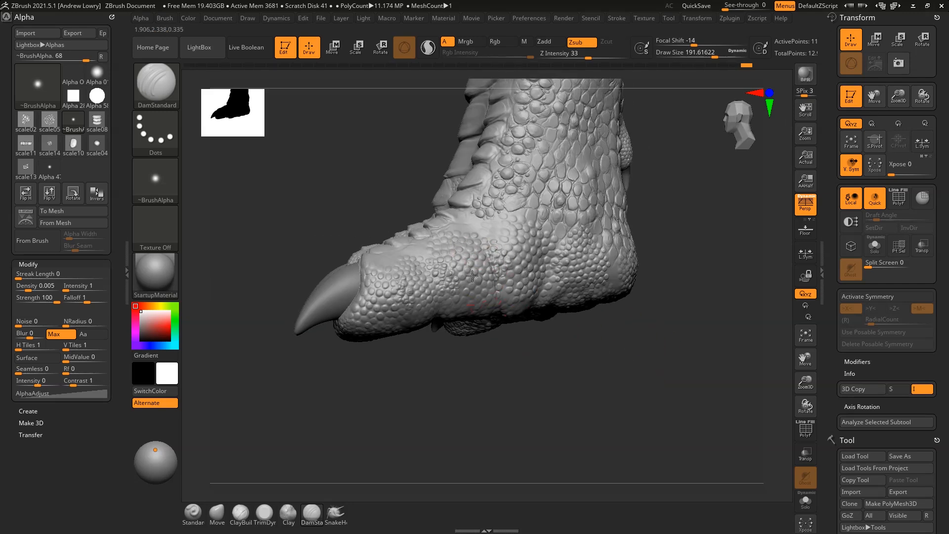
pyautogui.moveTo(466, 247); pyautogui.dragTo(482, 300)
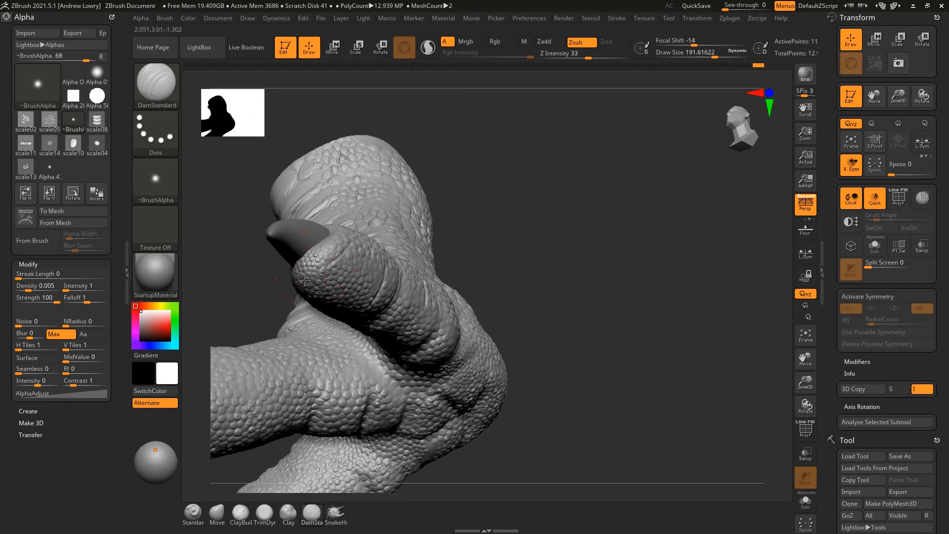
# Deepen the toe crease and extend it upward
pyautogui.moveTo(492, 241); pyautogui.dragTo(437, 302)
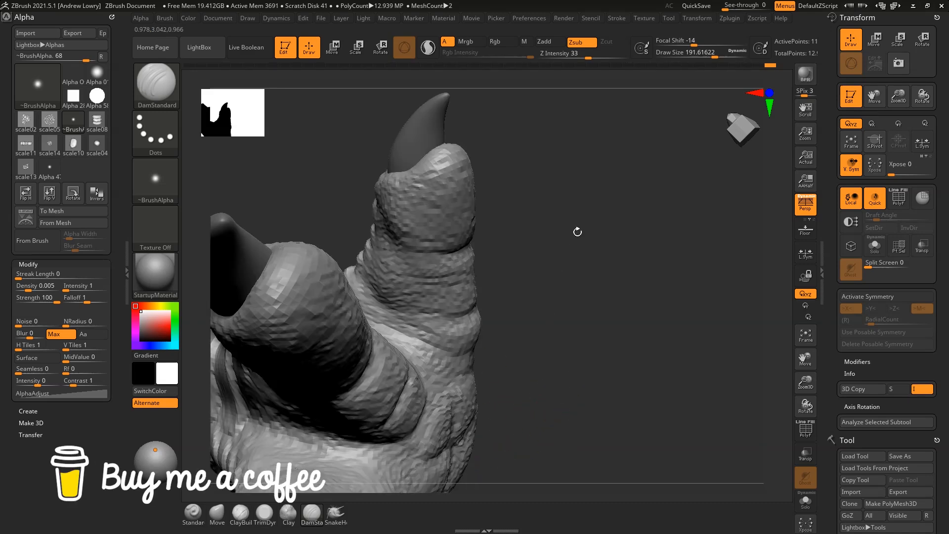
pyautogui.moveTo(577, 229); pyautogui.dragTo(500, 304)
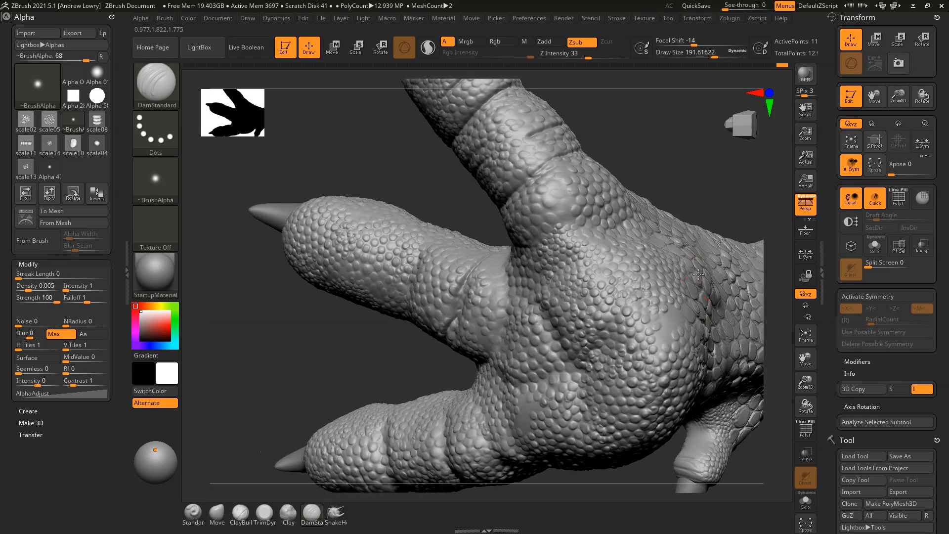
pyautogui.press('ctrl')
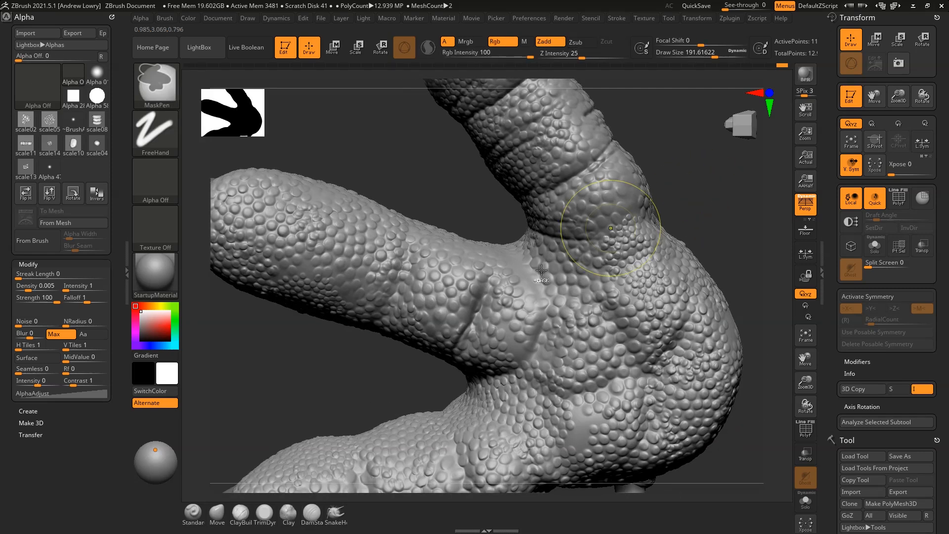
pyautogui.press('space')
pyautogui.moveTo(485, 300); pyautogui.dragTo(481, 299)
pyautogui.moveTo(490, 252); pyautogui.dragTo(482, 286)
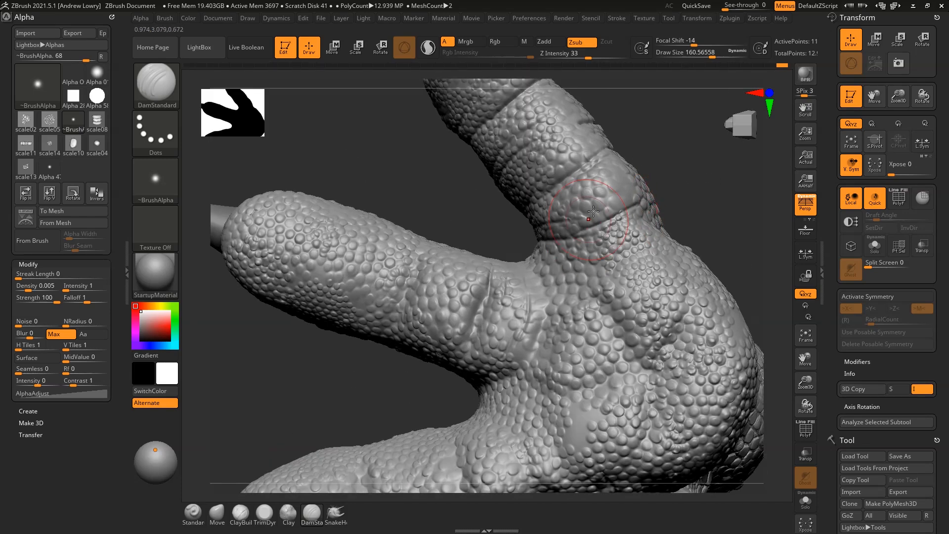
# Enlarge the brush and bring the toes into a head-on front view
pyautogui.press('f')
pyautogui.moveTo(636, 117); pyautogui.dragTo(648, 148)
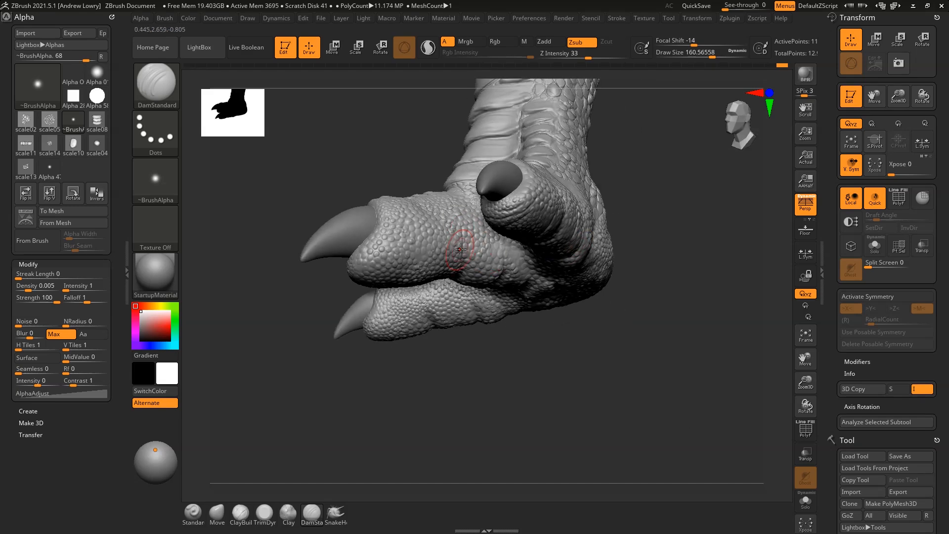
pyautogui.press(']')
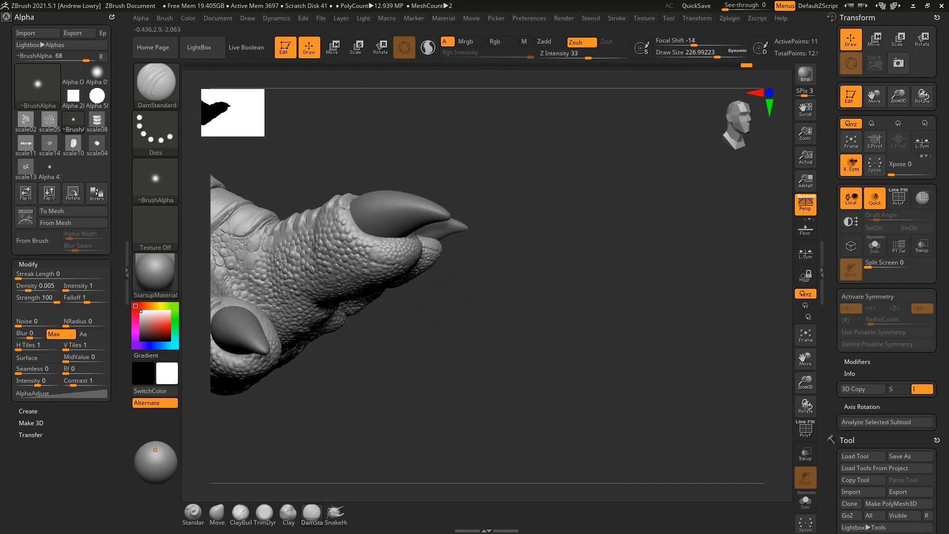
pyautogui.moveTo(488, 339)
pyautogui.mouseDown()
pyautogui.moveTo(430, 276)
pyautogui.moveTo(390, 204)
pyautogui.mouseUp()
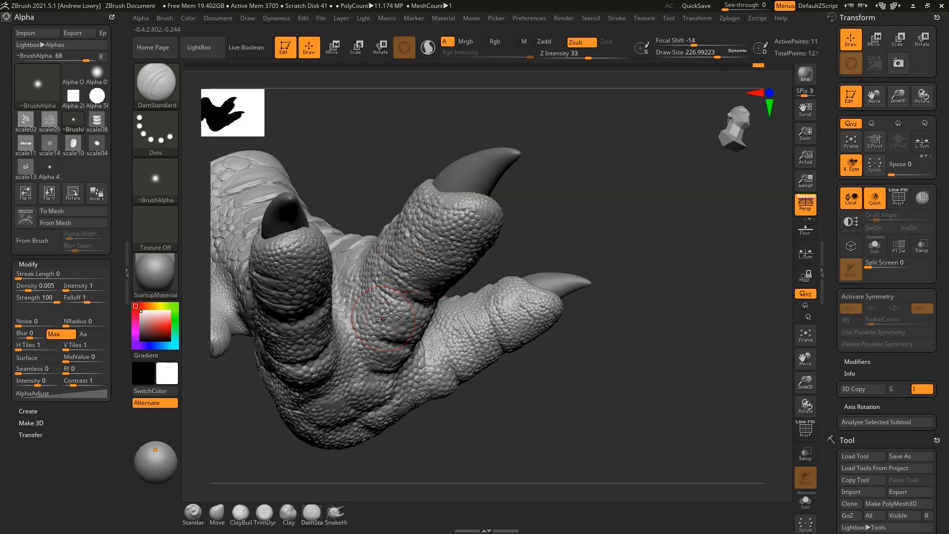
pyautogui.moveTo(543, 384)
pyautogui.mouseDown()
pyautogui.moveTo(627, 377)
pyautogui.moveTo(568, 411)
pyautogui.moveTo(539, 395)
pyautogui.moveTo(525, 338)
pyautogui.mouseUp()
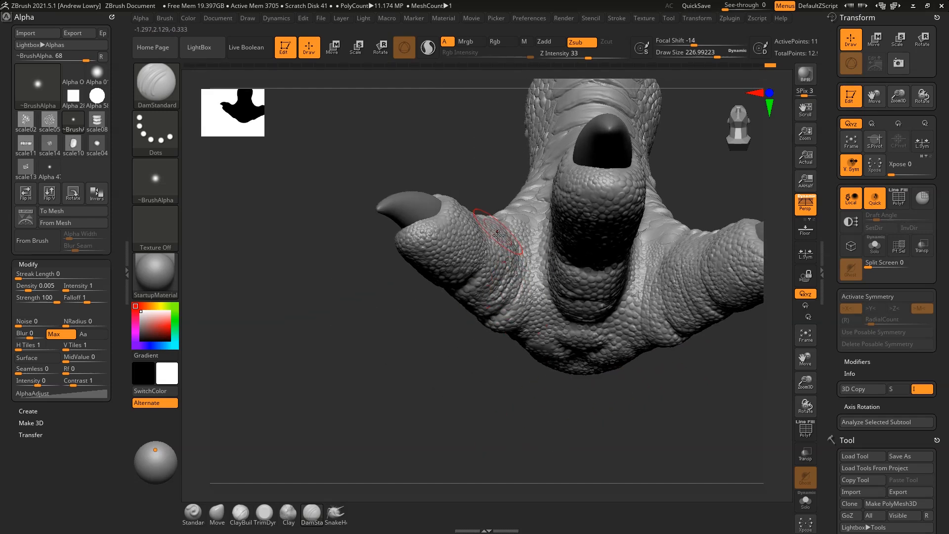
pyautogui.moveTo(475, 355); pyautogui.dragTo(469, 227)
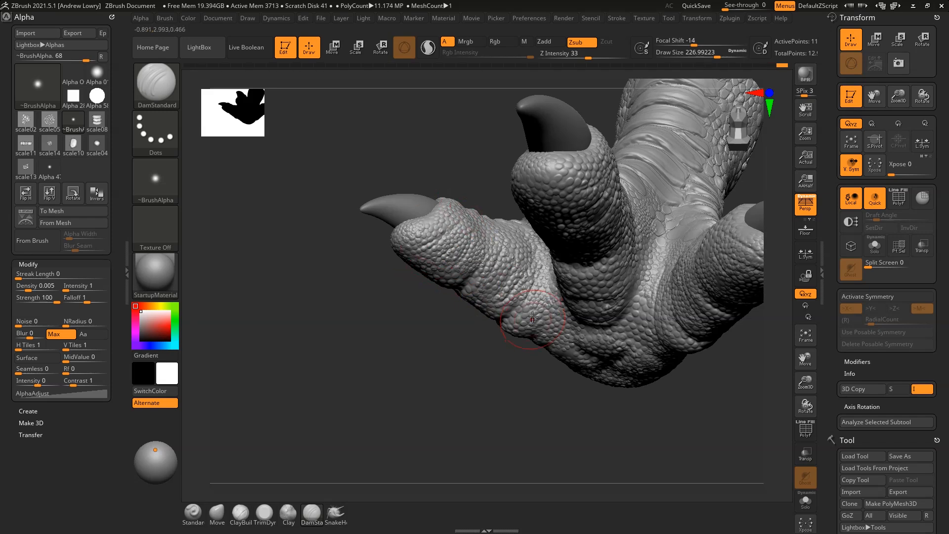
pyautogui.moveTo(491, 374); pyautogui.dragTo(514, 324)
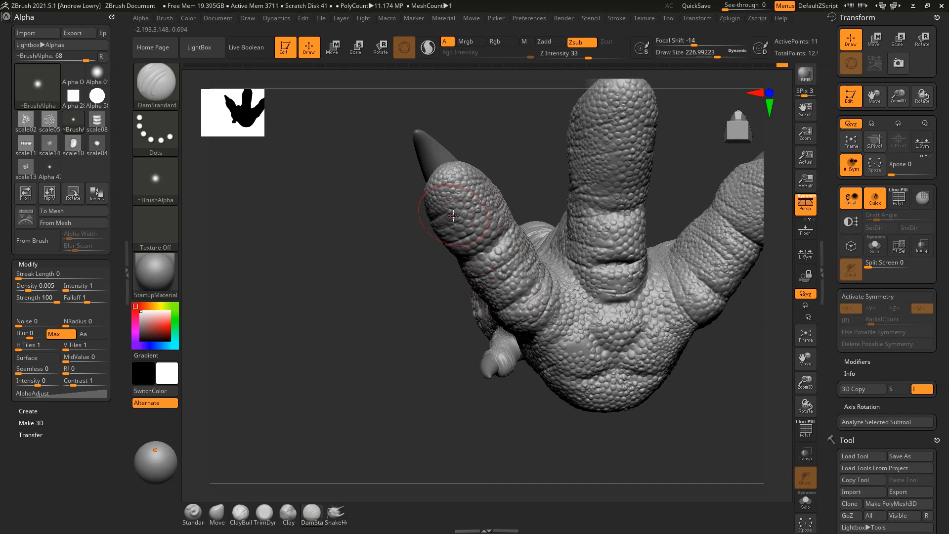
# Carve three horizontal creases across the middle toe
pyautogui.moveTo(586, 157); pyautogui.dragTo(634, 152)
pyautogui.moveTo(591, 175); pyautogui.dragTo(652, 179)
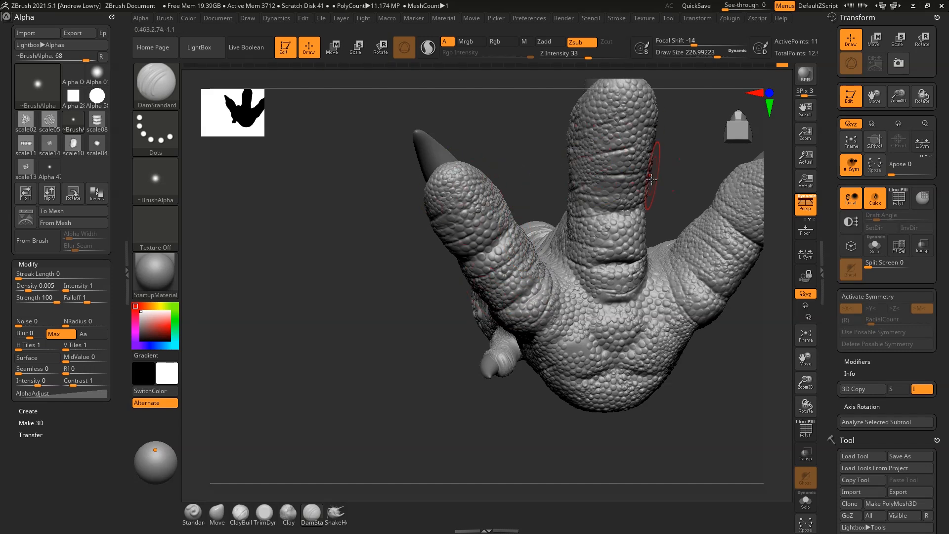
pyautogui.moveTo(598, 193); pyautogui.dragTo(635, 194)
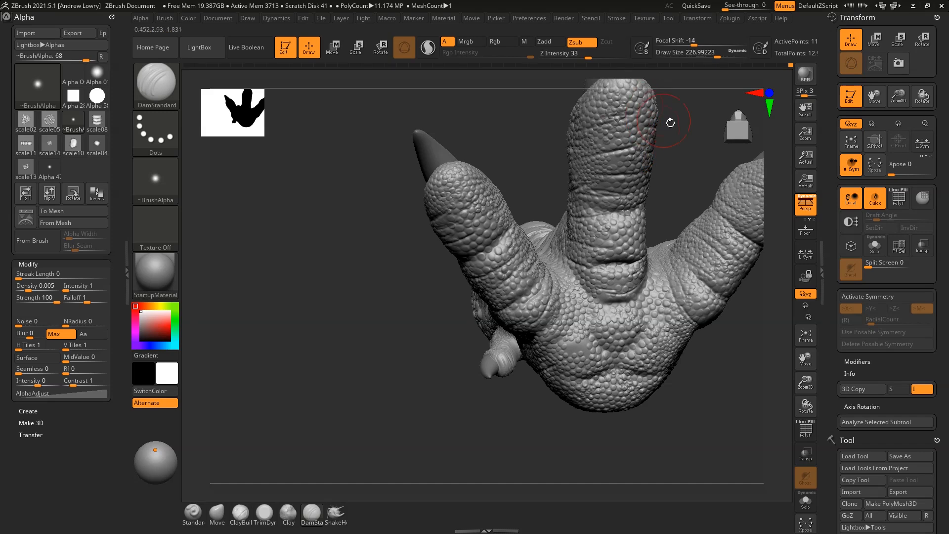
pyautogui.moveTo(671, 122)
pyautogui.mouseDown()
pyautogui.moveTo(657, 180)
pyautogui.moveTo(588, 188)
pyautogui.mouseUp()
pyautogui.moveTo(618, 149); pyautogui.dragTo(476, 271)
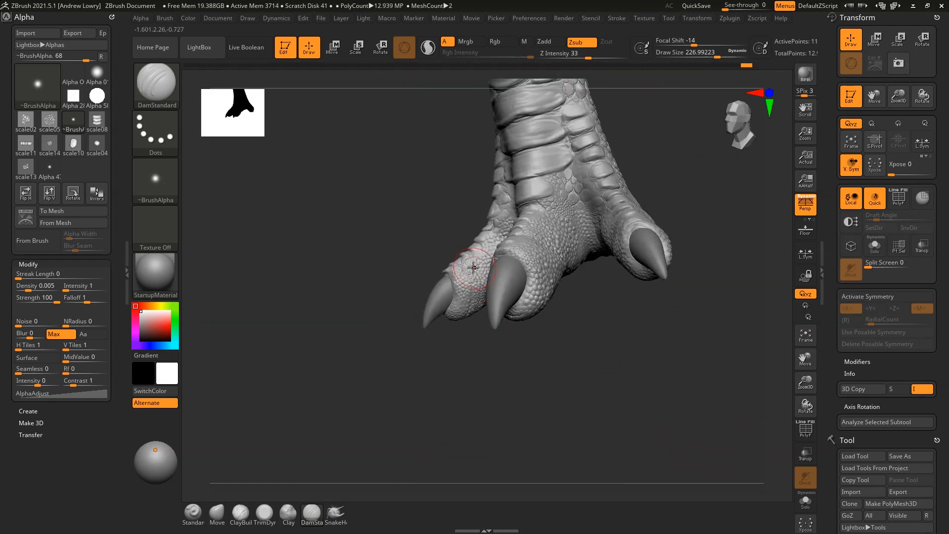
pyautogui.moveTo(484, 357); pyautogui.dragTo(530, 364)
# Add a short crease stroke on a toe and check it from several angles
pyautogui.moveTo(468, 253); pyautogui.dragTo(477, 263)
pyautogui.moveTo(474, 371)
pyautogui.mouseDown()
pyautogui.moveTo(481, 336)
pyautogui.moveTo(589, 333)
pyautogui.moveTo(604, 277)
pyautogui.mouseUp()
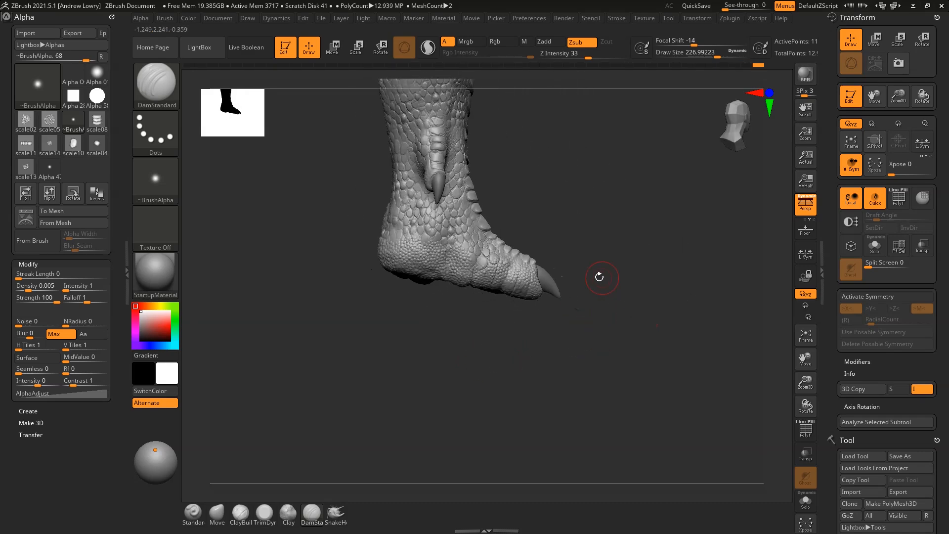
pyautogui.moveTo(489, 268); pyautogui.dragTo(415, 225)
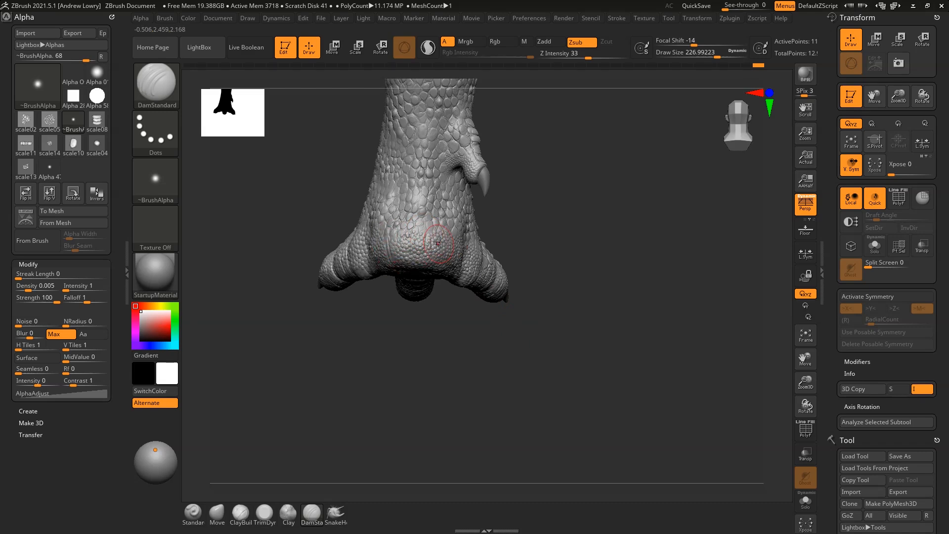
pyautogui.moveTo(556, 240); pyautogui.dragTo(506, 246)
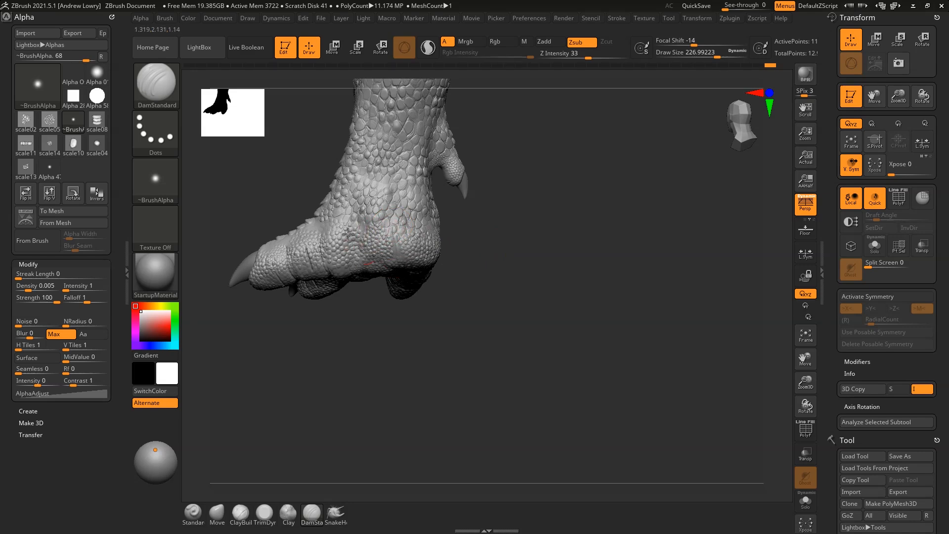
pyautogui.moveTo(383, 323); pyautogui.dragTo(411, 324)
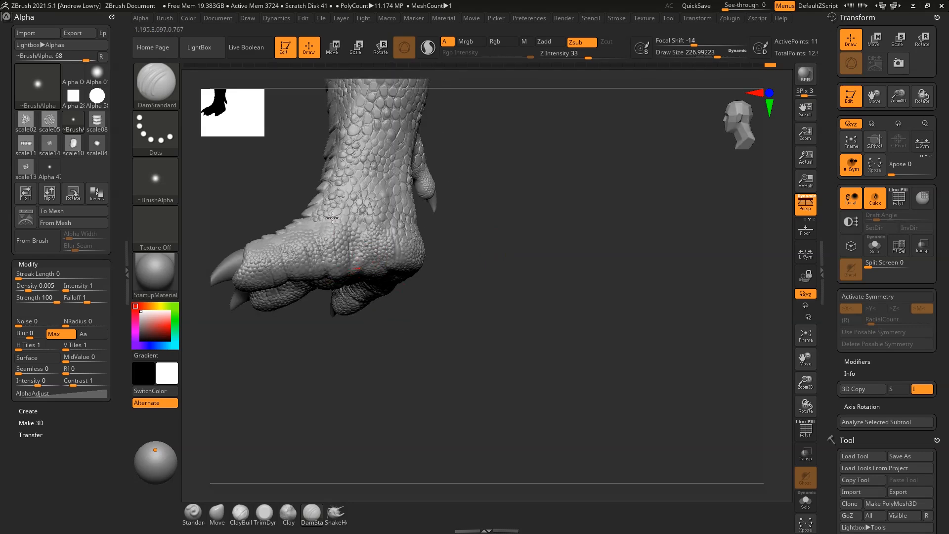
pyautogui.moveTo(528, 190); pyautogui.dragTo(659, 274)
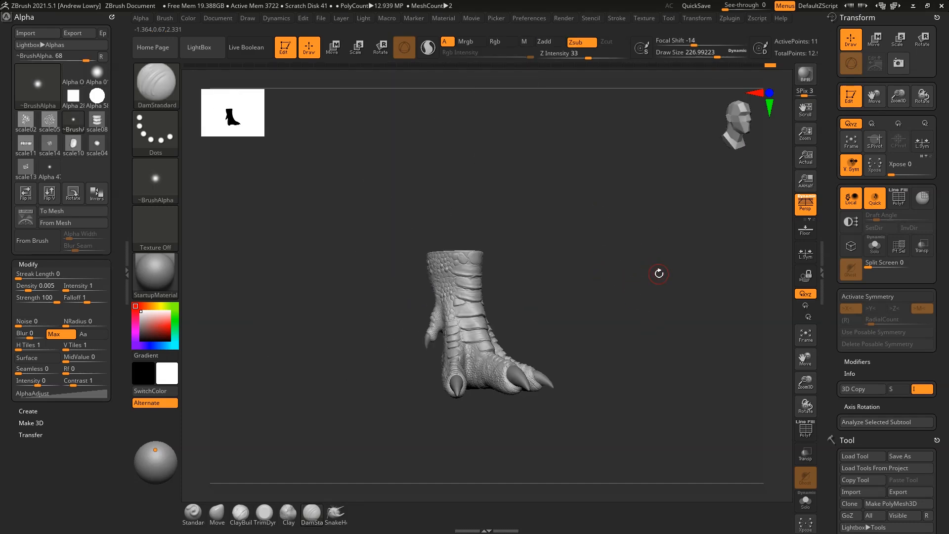
# Deepen the crease below the small leg plate
pyautogui.moveTo(577, 258)
pyautogui.keyDown('alt'); pyautogui.mouseDown()
pyautogui.moveTo(598, 250)
pyautogui.moveTo(596, 173)
pyautogui.moveTo(651, 250)
pyautogui.moveTo(612, 253)
pyautogui.mouseUp(); pyautogui.keyUp('alt')
pyautogui.press('space')
pyautogui.press('space')
pyautogui.moveTo(470, 278); pyautogui.dragTo(458, 302)
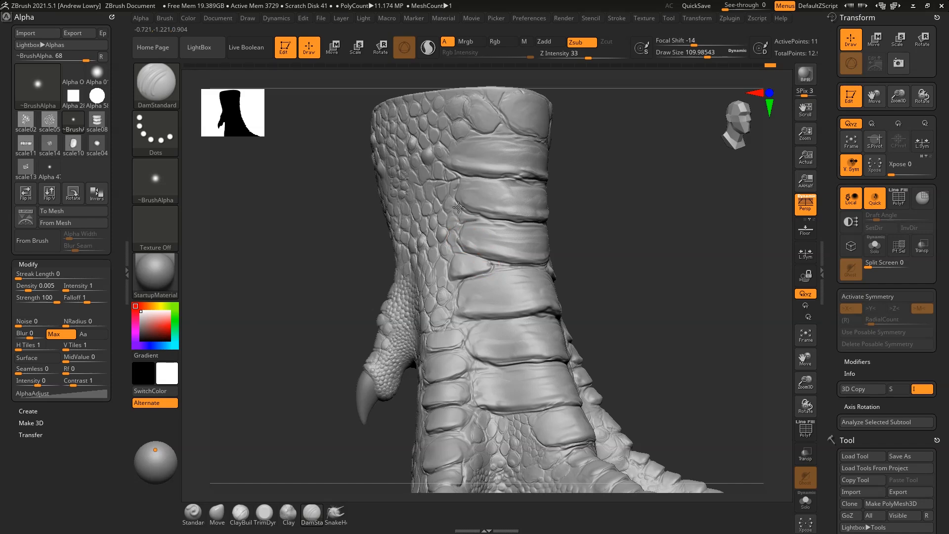
# Refine the edge of the top leg plate
pyautogui.moveTo(452, 197); pyautogui.dragTo(540, 187, button='right')
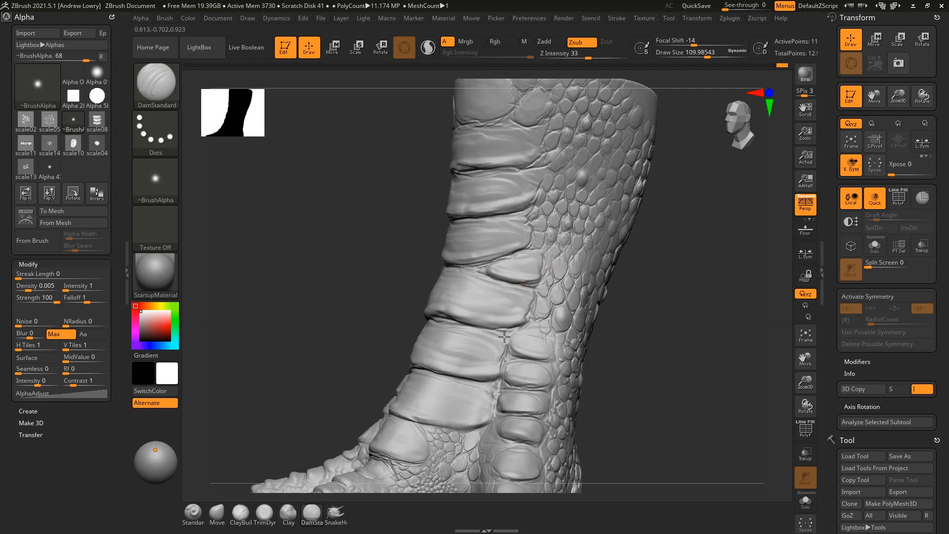
pyautogui.moveTo(465, 368)
pyautogui.mouseDown(button='right')
pyautogui.moveTo(668, 324)
pyautogui.moveTo(525, 440)
pyautogui.mouseUp(button='right')
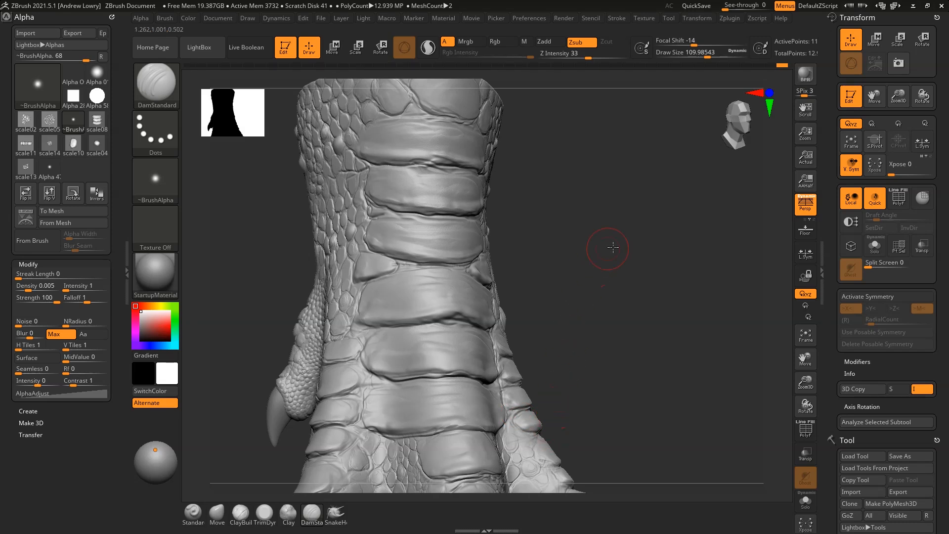
pyautogui.moveTo(605, 250); pyautogui.dragTo(661, 314, button='right')
pyautogui.moveTo(450, 226); pyautogui.dragTo(472, 226)
pyautogui.moveTo(444, 250); pyautogui.dragTo(530, 238, button='right')
pyautogui.moveTo(458, 230)
pyautogui.mouseDown()
pyautogui.moveTo(430, 251)
pyautogui.moveTo(442, 269)
pyautogui.mouseUp()
# Set the brush draw size to about 149 and carve deeper creases into the toe scales
pyautogui.moveTo(564, 272); pyautogui.dragTo(604, 287, button='right')
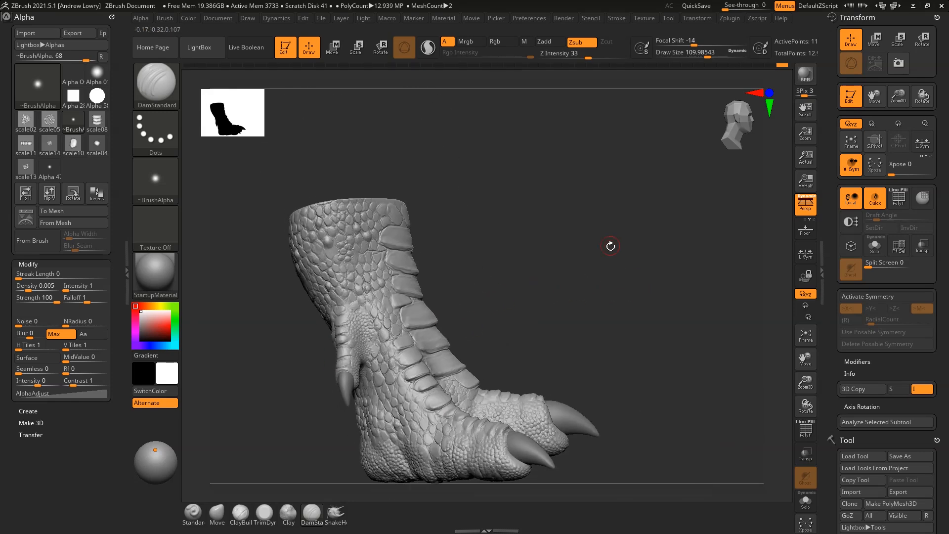
pyautogui.moveTo(609, 246); pyautogui.dragTo(574, 272)
pyautogui.moveTo(618, 340); pyautogui.dragTo(677, 356)
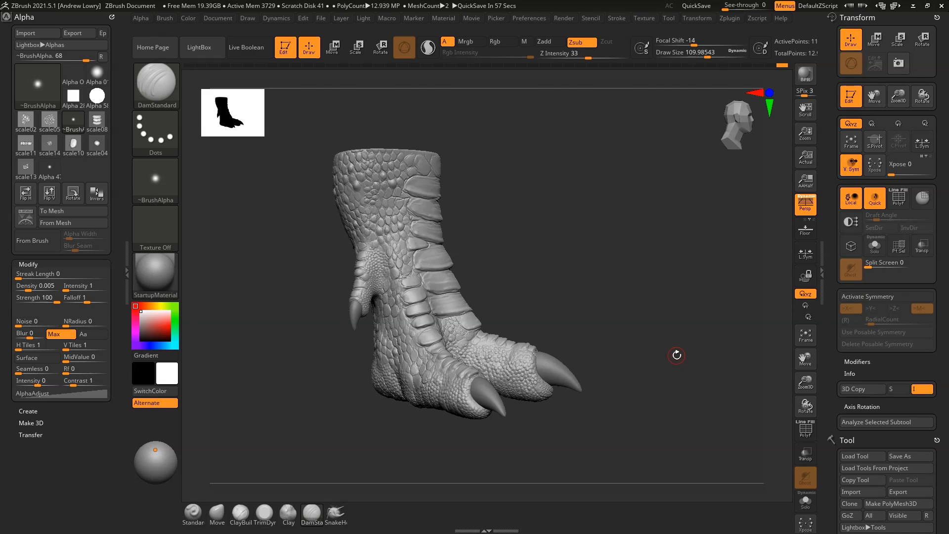
pyautogui.moveTo(677, 355); pyautogui.dragTo(651, 206)
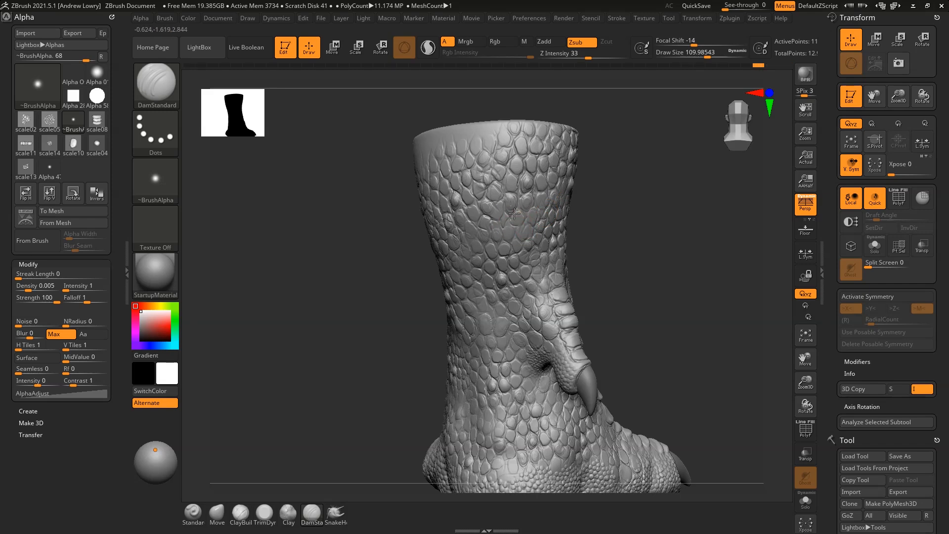
pyautogui.moveTo(596, 203); pyautogui.dragTo(699, 296)
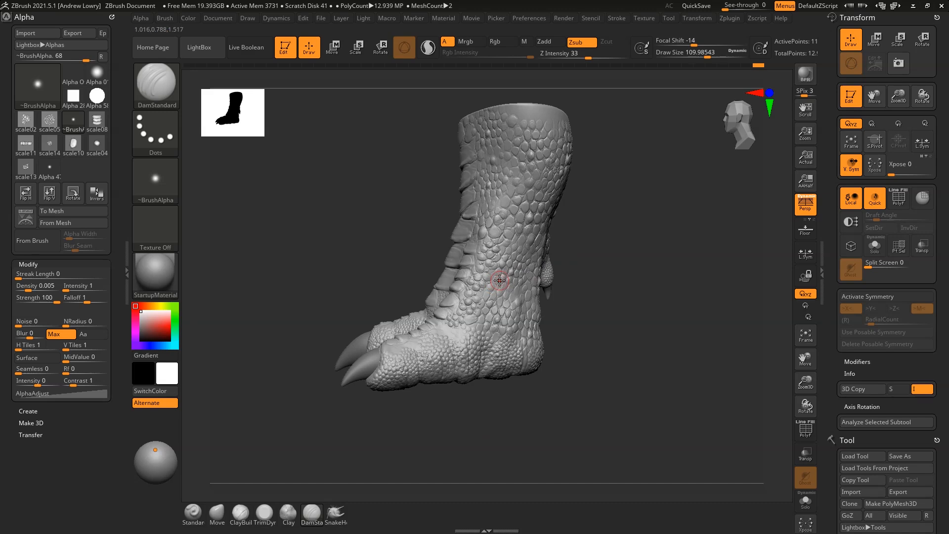
pyautogui.moveTo(559, 292); pyautogui.dragTo(619, 351)
pyautogui.press('space')
pyautogui.moveTo(430, 355)
pyautogui.mouseDown()
pyautogui.moveTo(354, 384)
pyautogui.moveTo(362, 395)
pyautogui.moveTo(372, 384)
pyautogui.mouseUp()
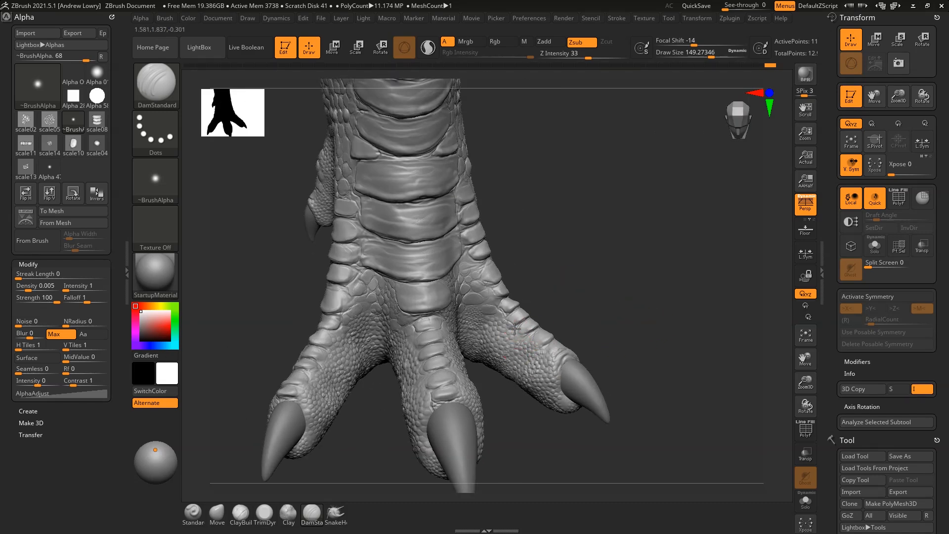
# Deepen the groove along the toe ridge, then zoom out to the whole foot
pyautogui.moveTo(509, 313); pyautogui.dragTo(544, 348)
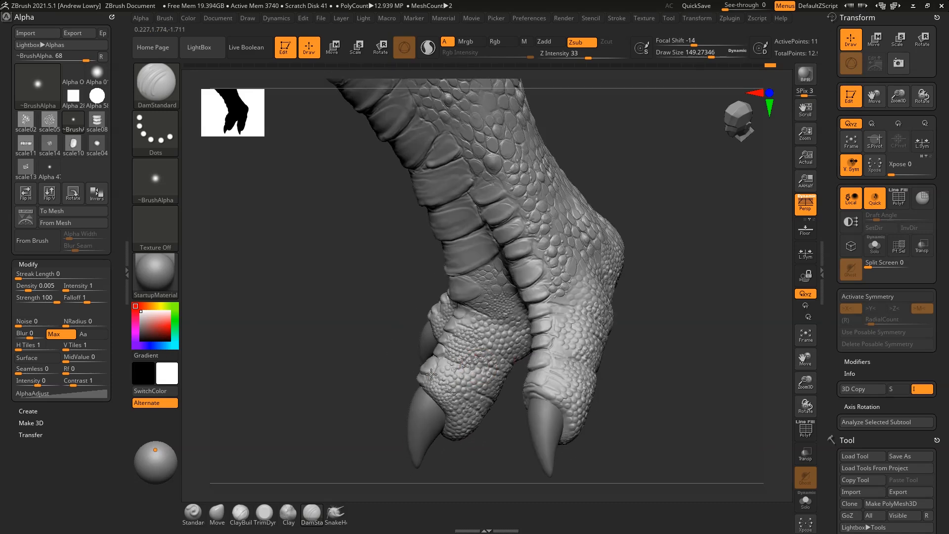
pyautogui.moveTo(648, 284)
pyautogui.mouseDown()
pyautogui.moveTo(669, 278)
pyautogui.moveTo(661, 269)
pyautogui.mouseUp()
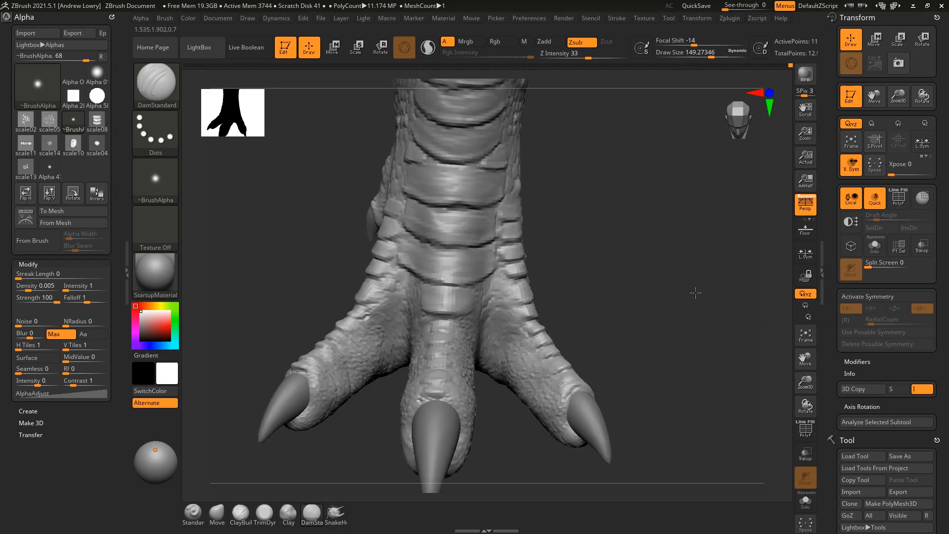
pyautogui.moveTo(696, 293); pyautogui.dragTo(715, 282)
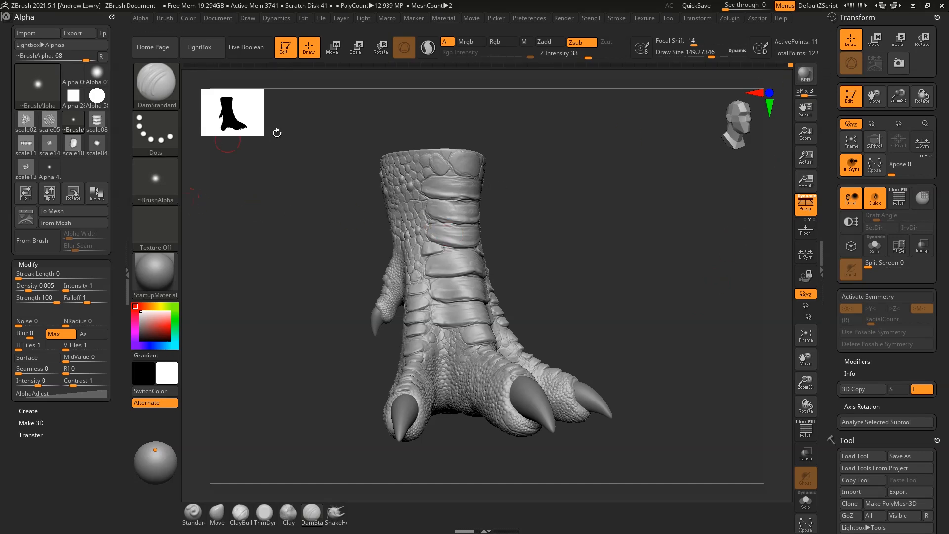
# Apply the Blinn material to the foot
pyautogui.click(163, 277)
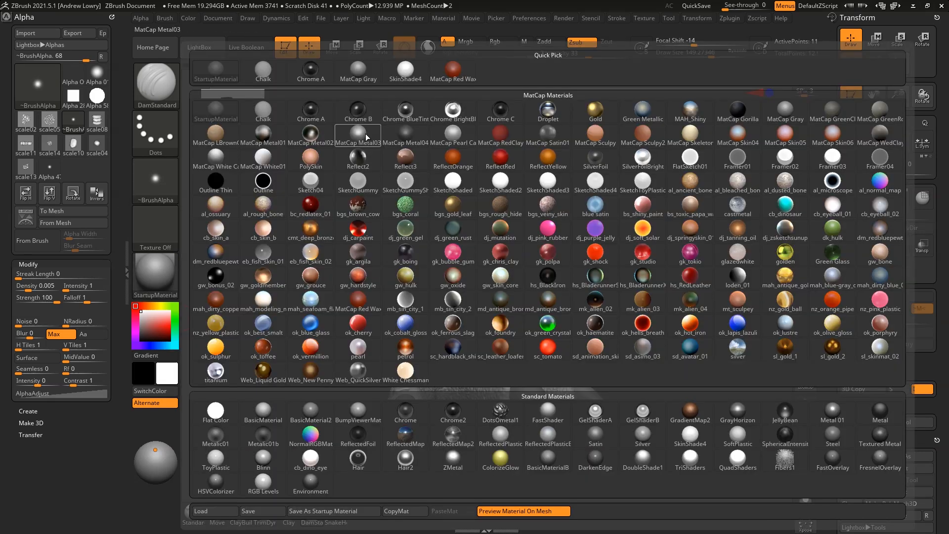
pyautogui.click(269, 459)
pyautogui.moveTo(633, 266); pyautogui.dragTo(624, 264)
pyautogui.moveTo(682, 290); pyautogui.dragTo(652, 277)
pyautogui.click(161, 275)
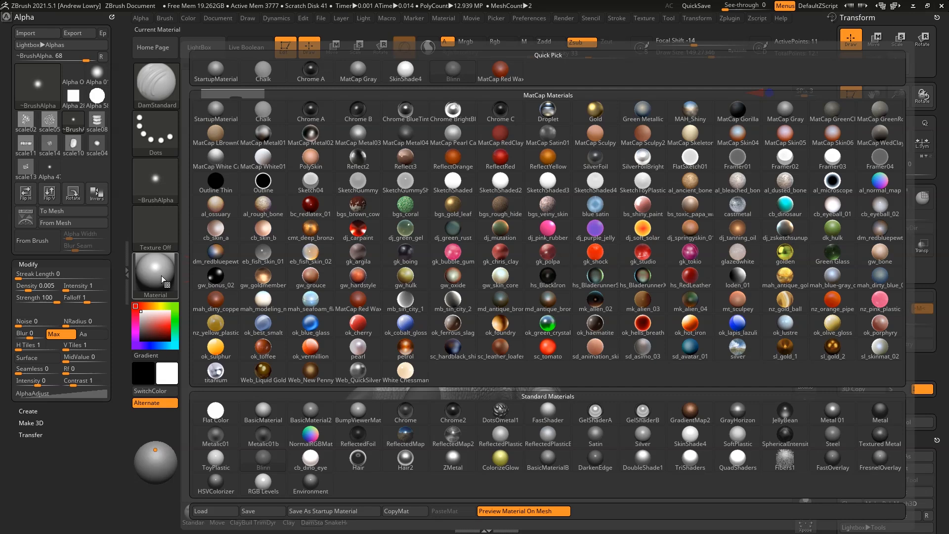
# Increase the BPR shadow angle and reposition the light
pyautogui.click(565, 19)
pyautogui.click(559, 29)
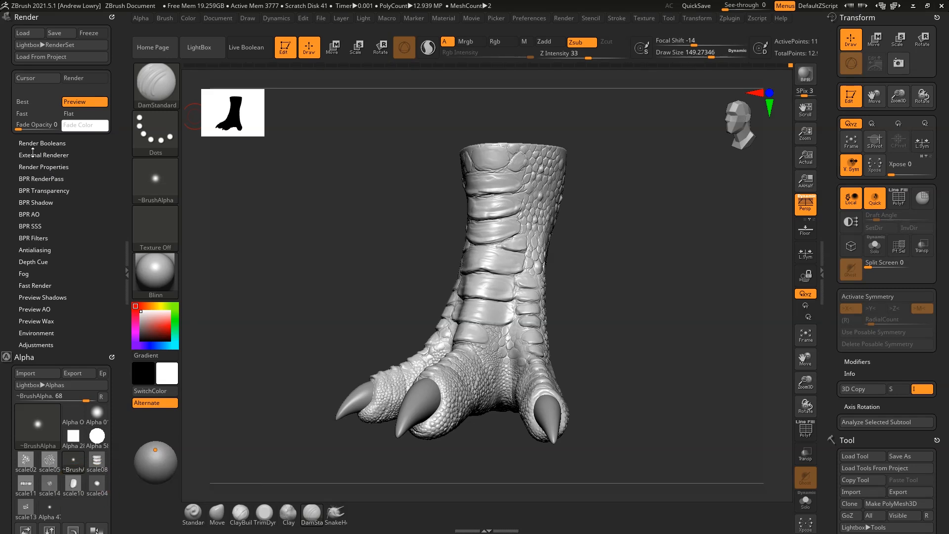
pyautogui.click(39, 178)
pyautogui.click(38, 179)
pyautogui.click(39, 202)
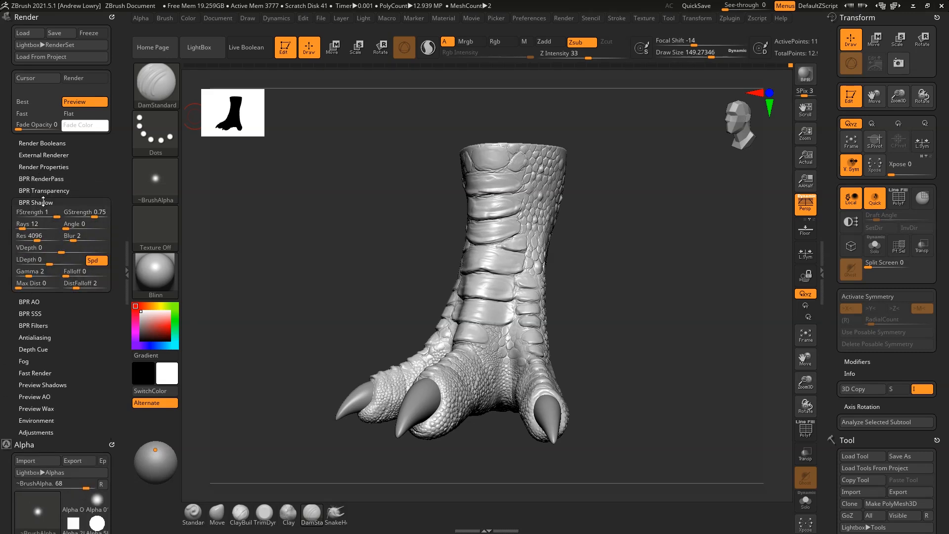
pyautogui.moveTo(67, 227); pyautogui.dragTo(71, 228)
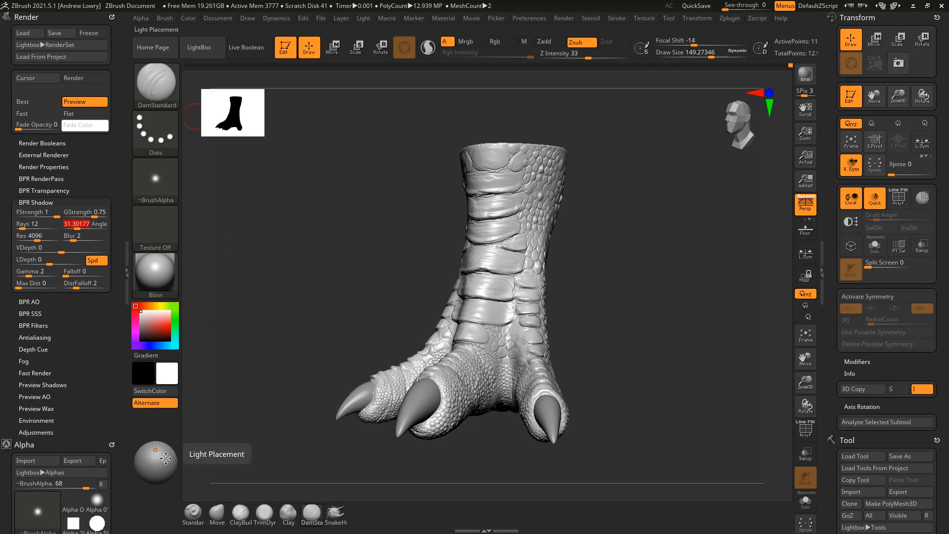
pyautogui.click(151, 450)
pyautogui.moveTo(610, 232); pyautogui.dragTo(653, 263)
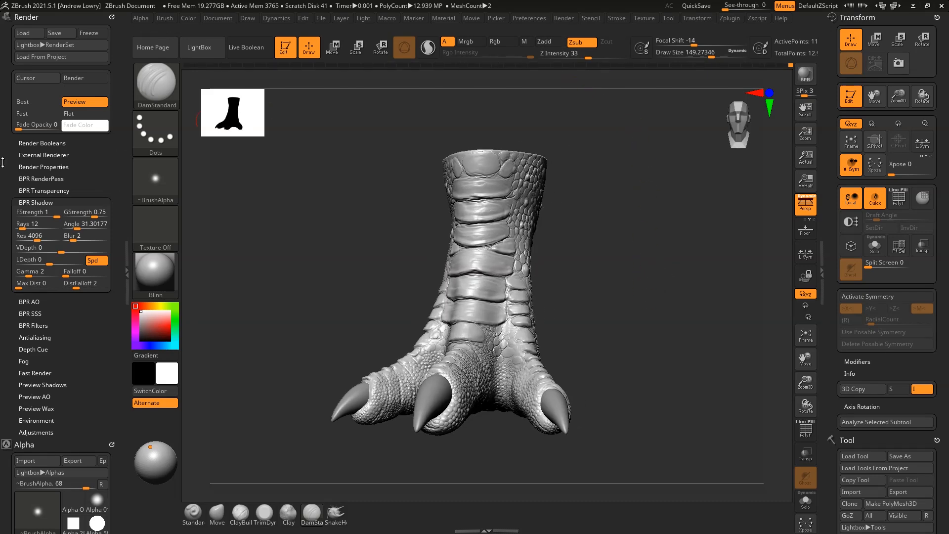
# Enable ambient occlusion with detail 4, AO resolution 4347, blur 1 and light depth -1
pyautogui.click(49, 167)
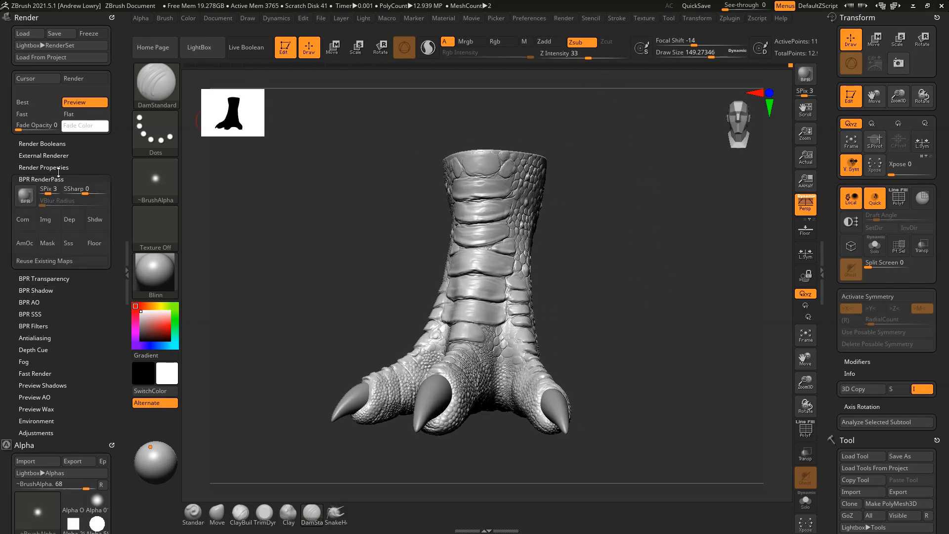
pyautogui.click(80, 262)
pyautogui.moveTo(75, 181); pyautogui.dragTo(104, 182)
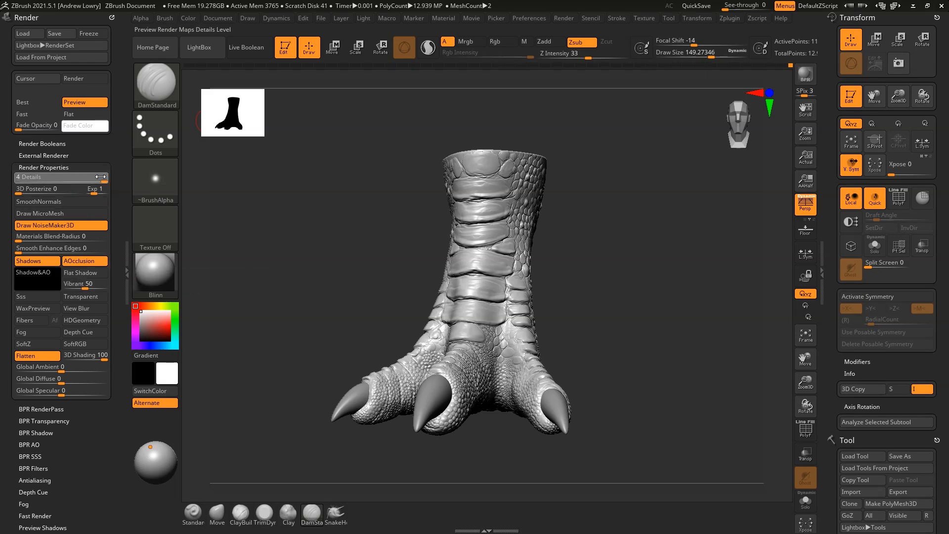
pyautogui.click(30, 445)
pyautogui.moveTo(39, 252); pyautogui.dragTo(43, 253)
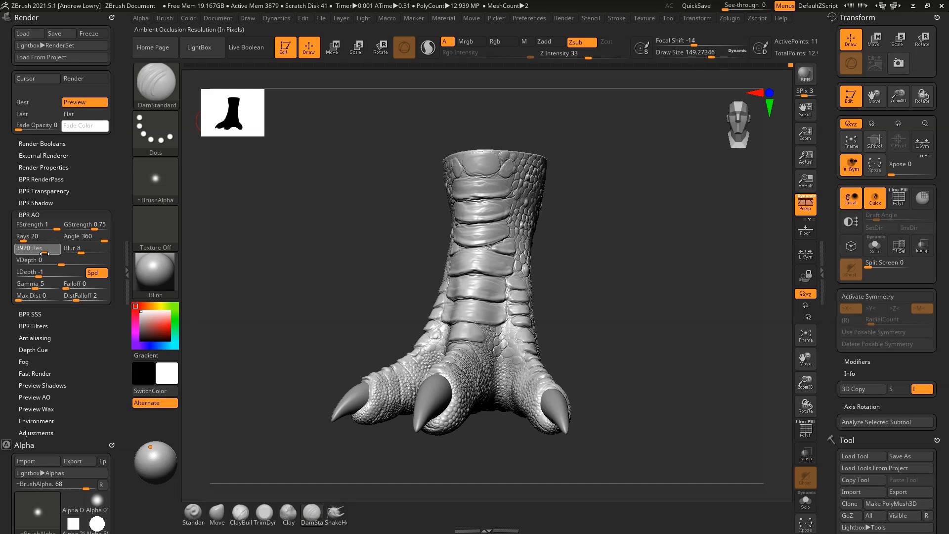
pyautogui.click(71, 253)
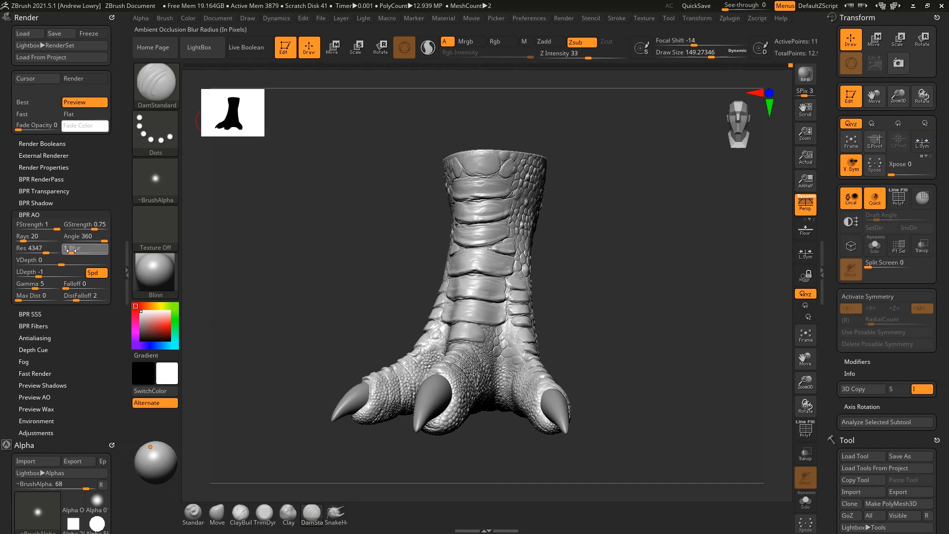
pyautogui.click(69, 269)
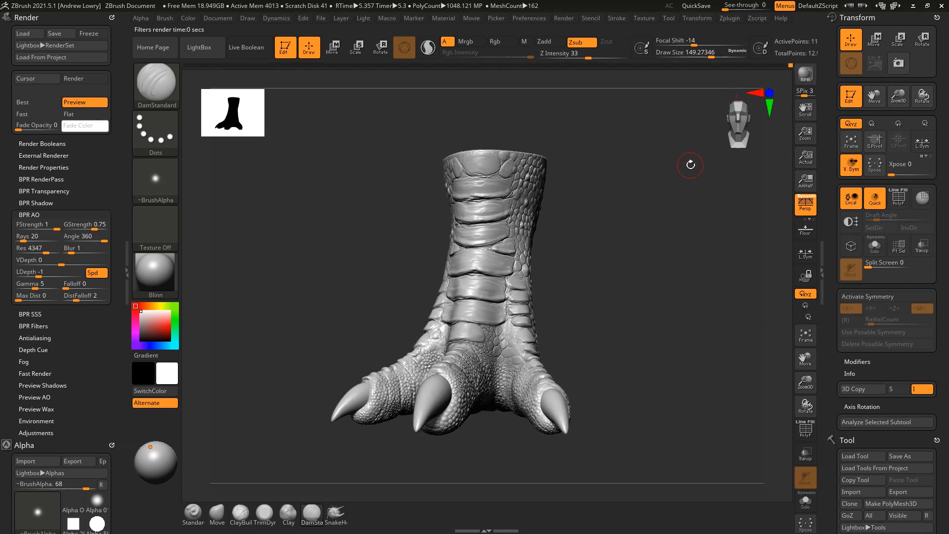
# Run a BPR render of the foot and check it from side, front and three-quarter angles
pyautogui.moveTo(618, 213); pyautogui.dragTo(684, 206)
pyautogui.hotkey('shift', 'r')
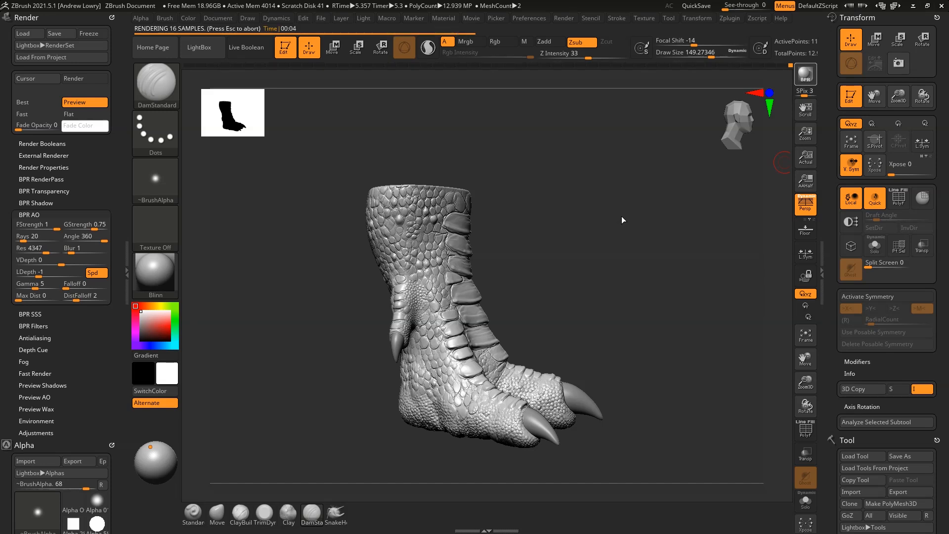
pyautogui.moveTo(622, 216); pyautogui.dragTo(647, 215)
pyautogui.moveTo(681, 243)
pyautogui.mouseDown()
pyautogui.moveTo(674, 256)
pyautogui.moveTo(683, 252)
pyautogui.mouseUp()
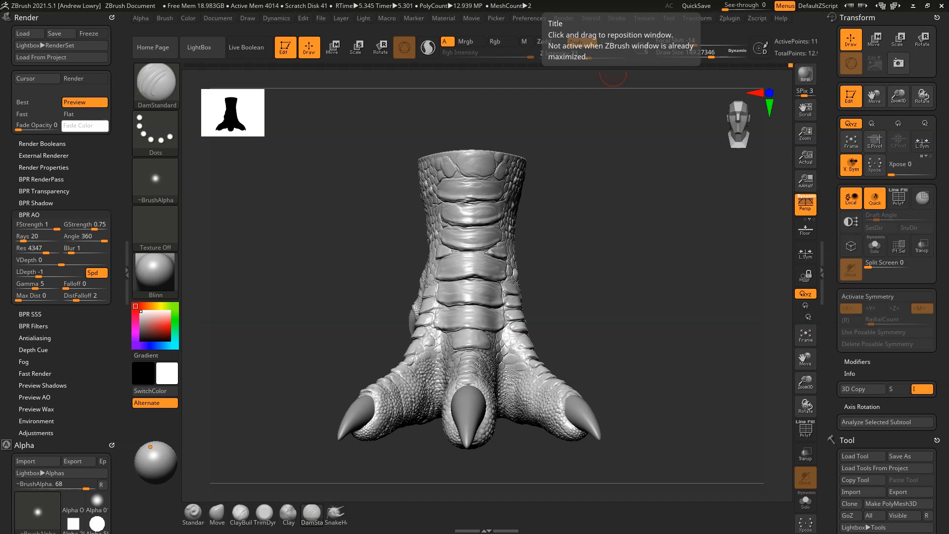
pyautogui.moveTo(645, 213); pyautogui.dragTo(602, 191)
pyautogui.keyDown('alt'); pyautogui.moveTo(592, 229); pyautogui.dragTo(630, 227); pyautogui.keyUp('alt')
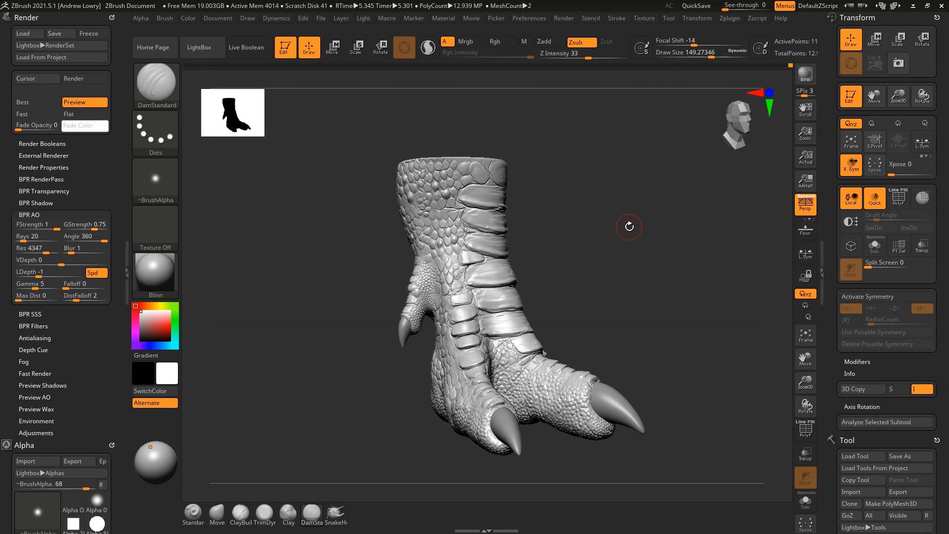
pyautogui.moveTo(626, 264); pyautogui.dragTo(654, 281)
pyautogui.moveTo(715, 315)
pyautogui.mouseDown()
pyautogui.moveTo(641, 331)
pyautogui.moveTo(676, 342)
pyautogui.mouseUp()
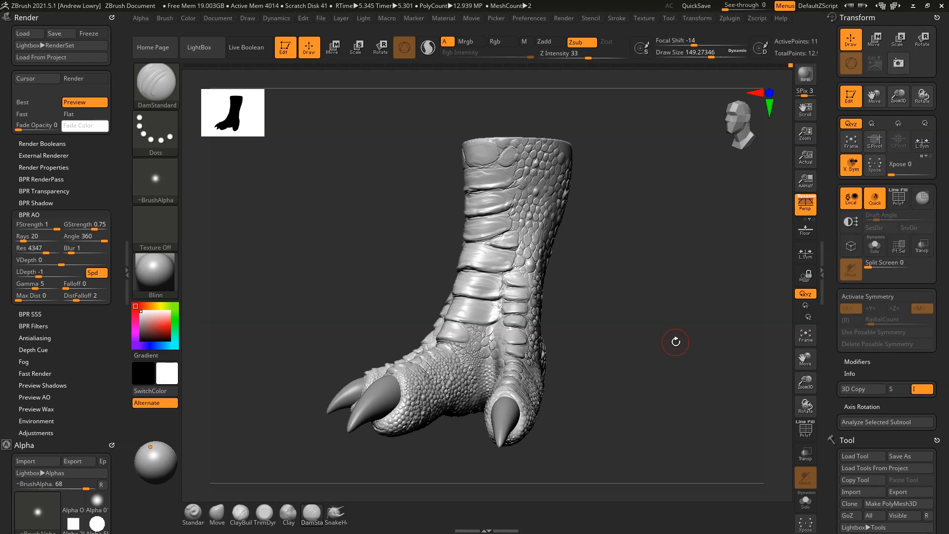
pyautogui.moveTo(675, 342); pyautogui.dragTo(697, 317)
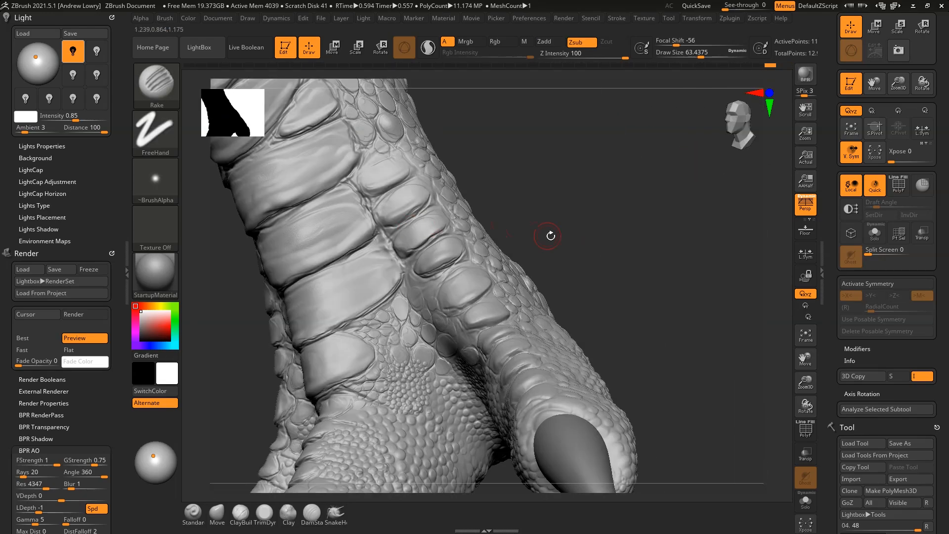
# Smooth the leg plates with the Smooth brush
pyautogui.moveTo(551, 236); pyautogui.dragTo(663, 237)
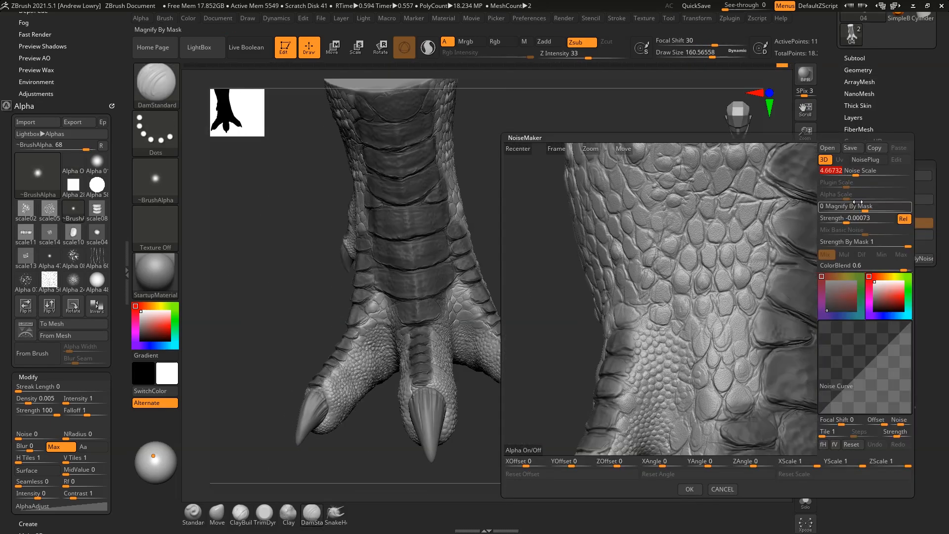
# Set the NoiseMaker surface noise strength to -0.00021
pyautogui.moveTo(841, 219); pyautogui.dragTo(849, 224)
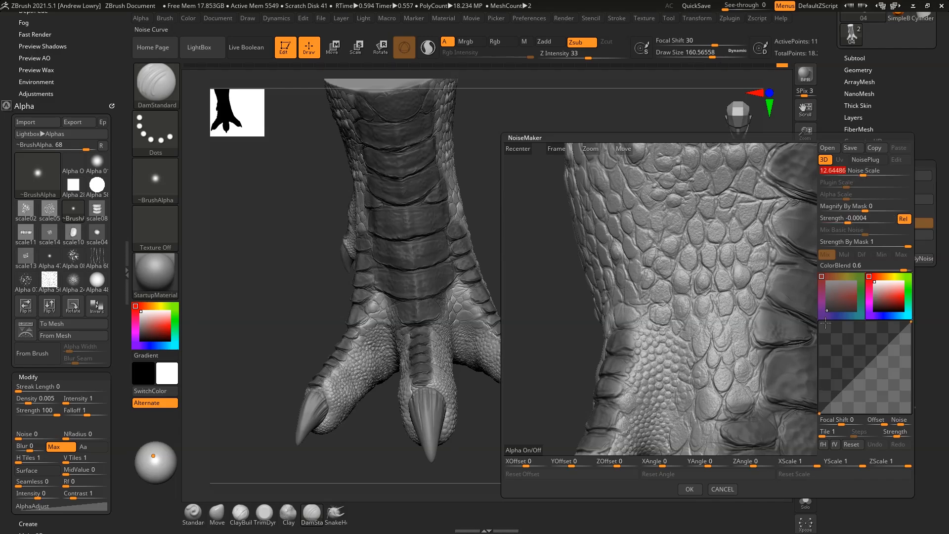